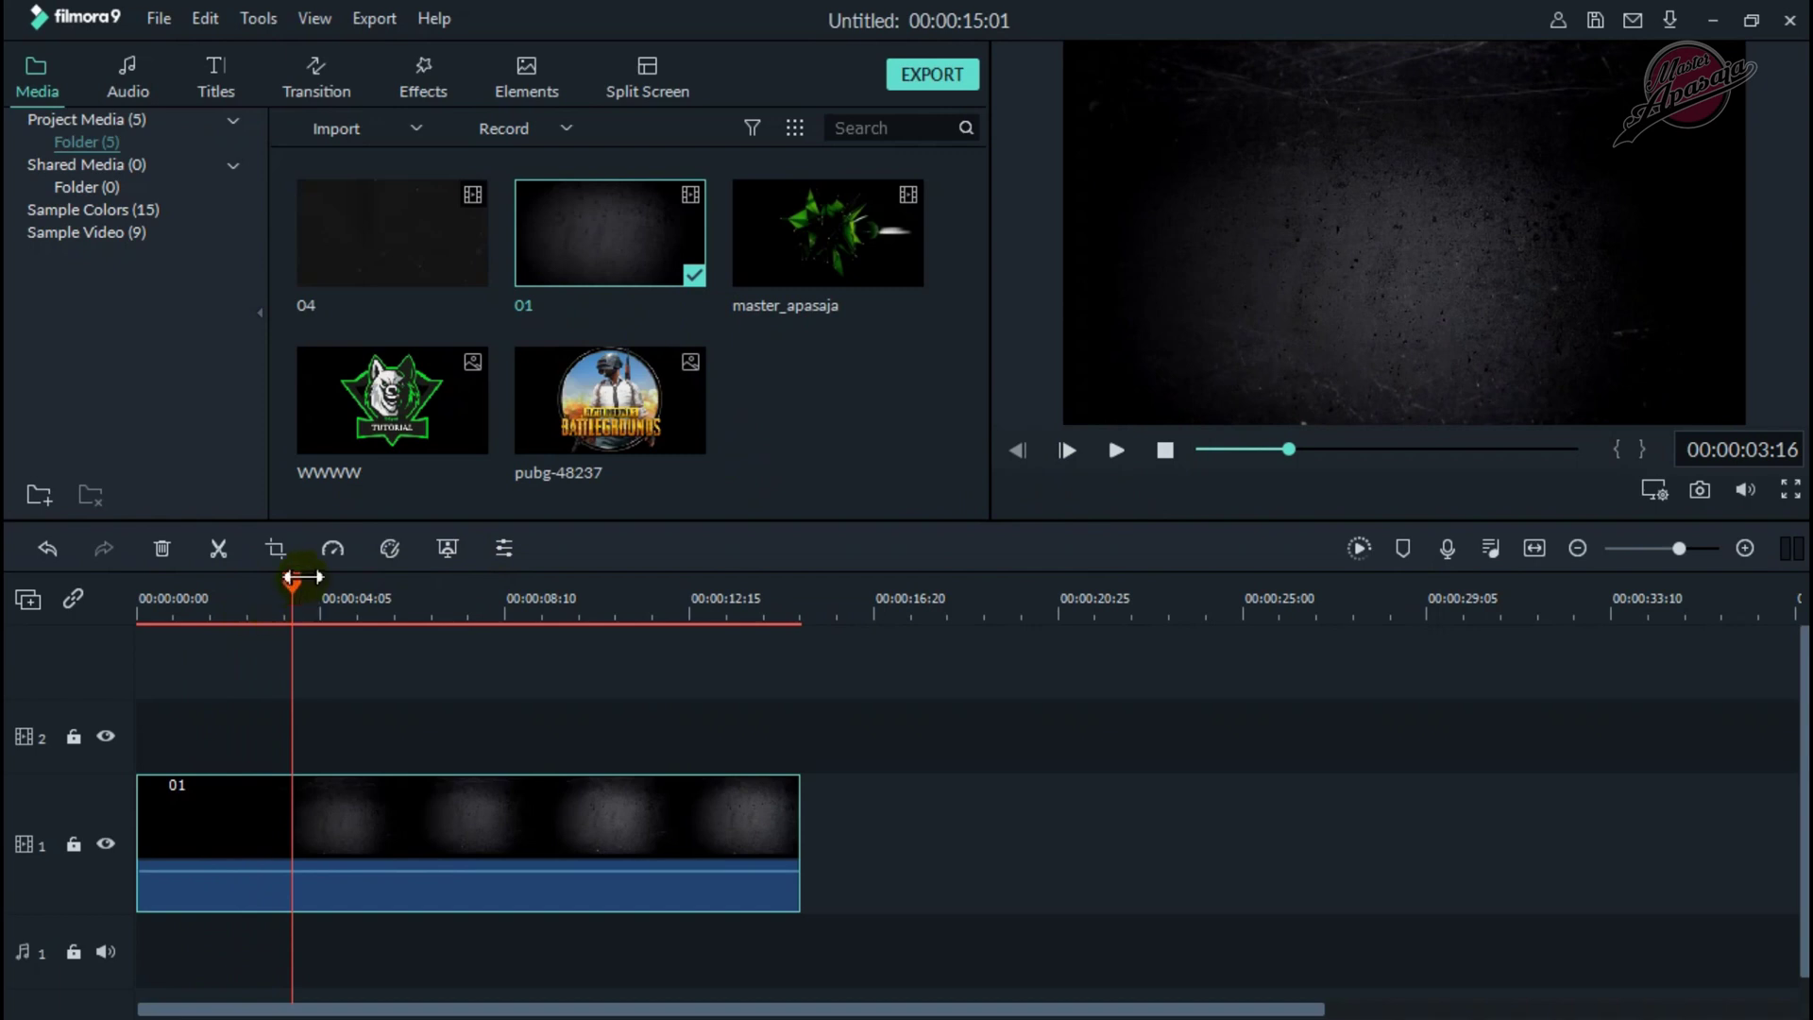
Place the master_apasaja clip on video track 2 at the start of the timeline, above the 01 clip, and preview it.
drag(302, 577, 13, 599)
click(877, 269)
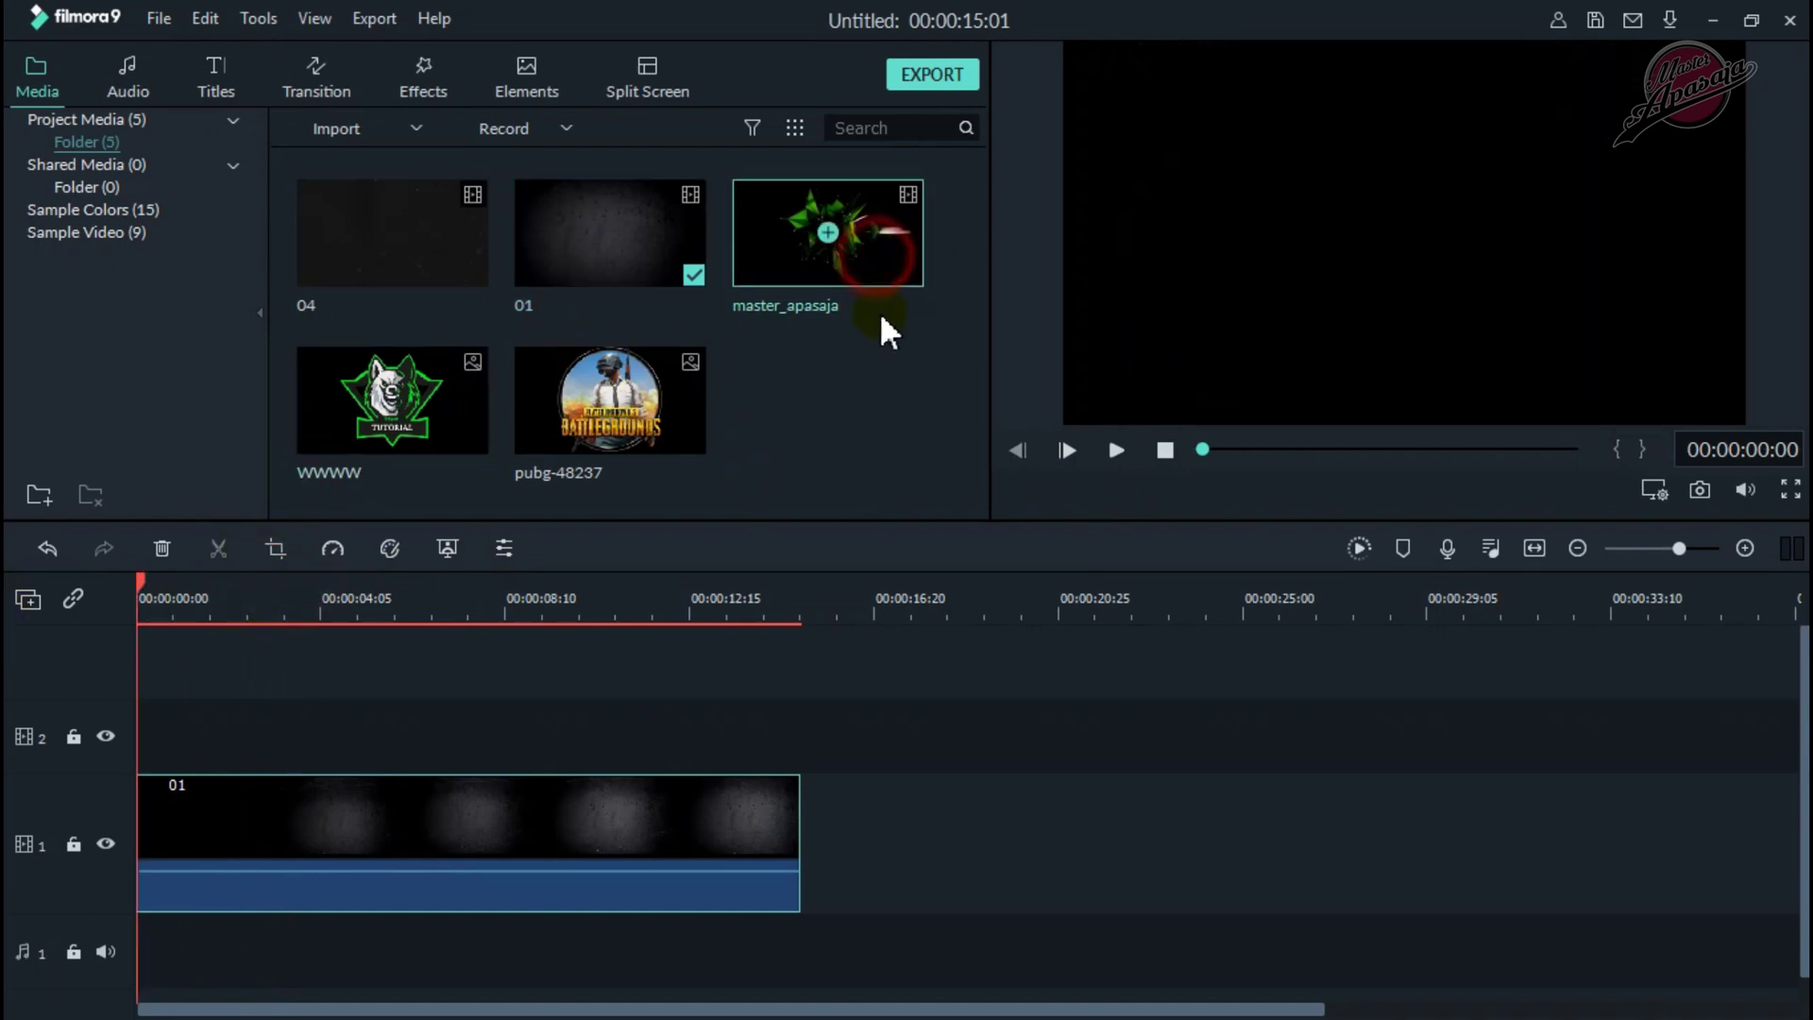
drag(888, 331, 154, 712)
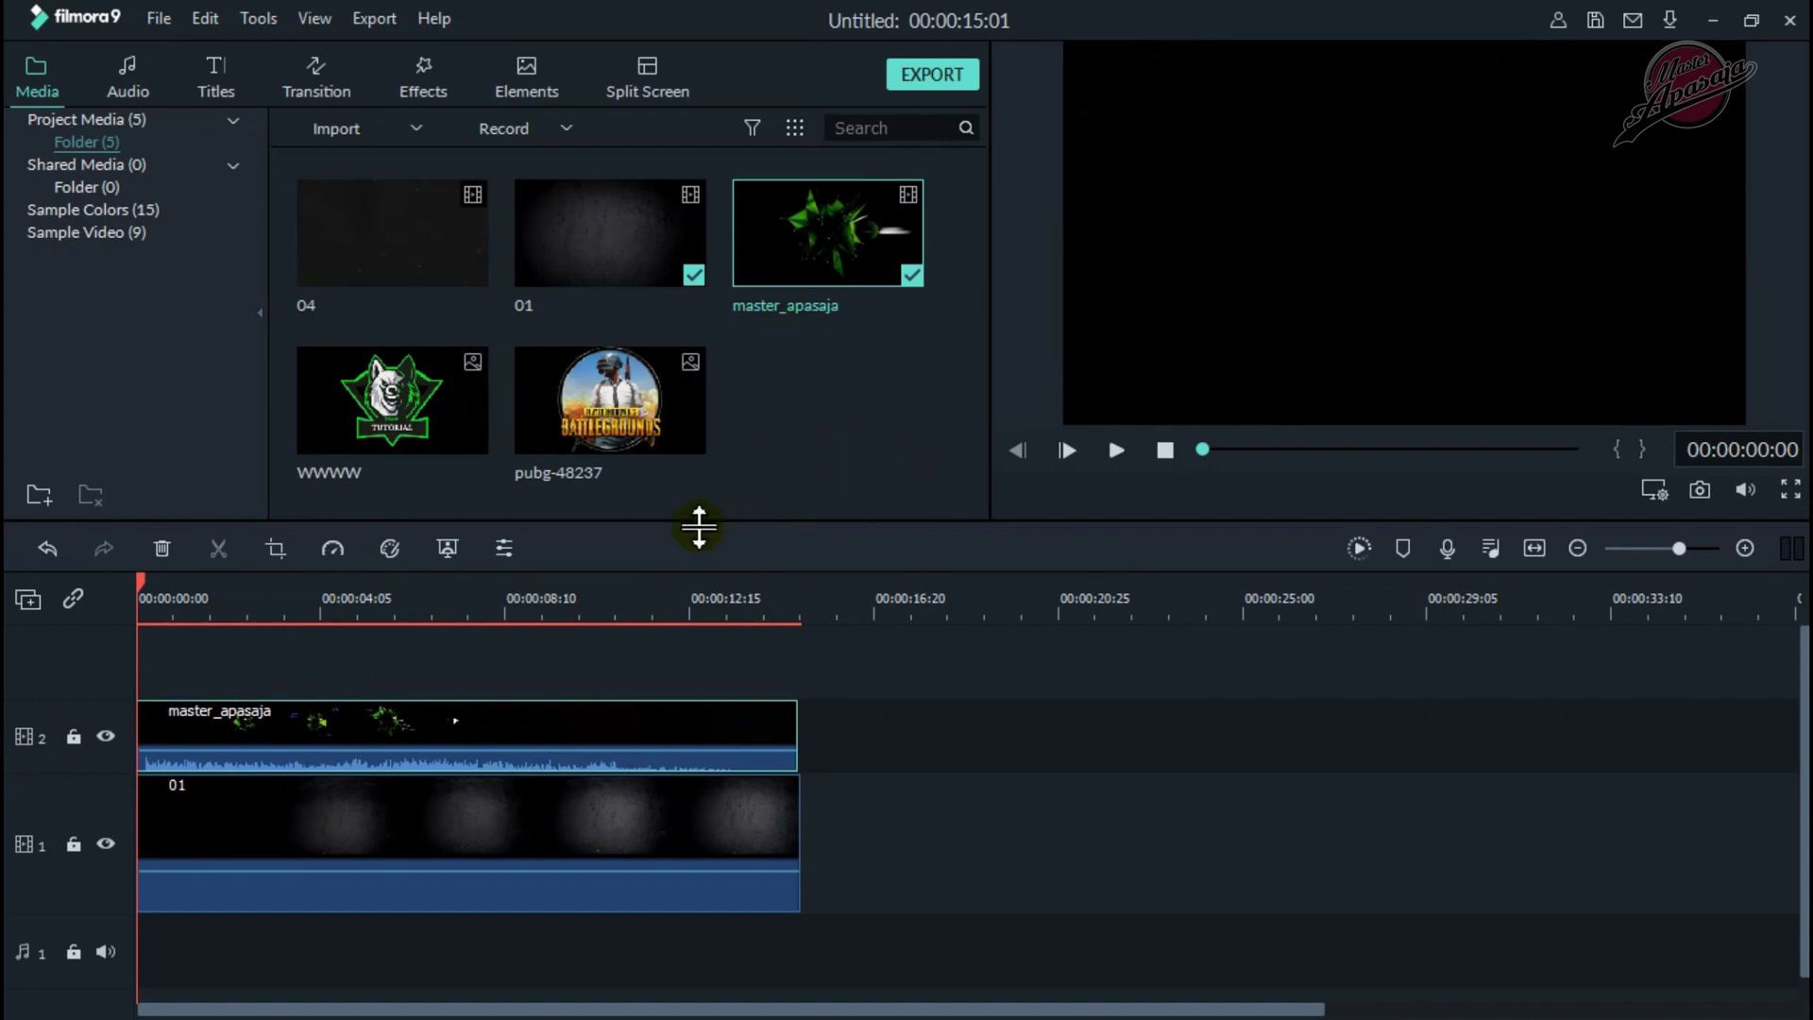
key(space)
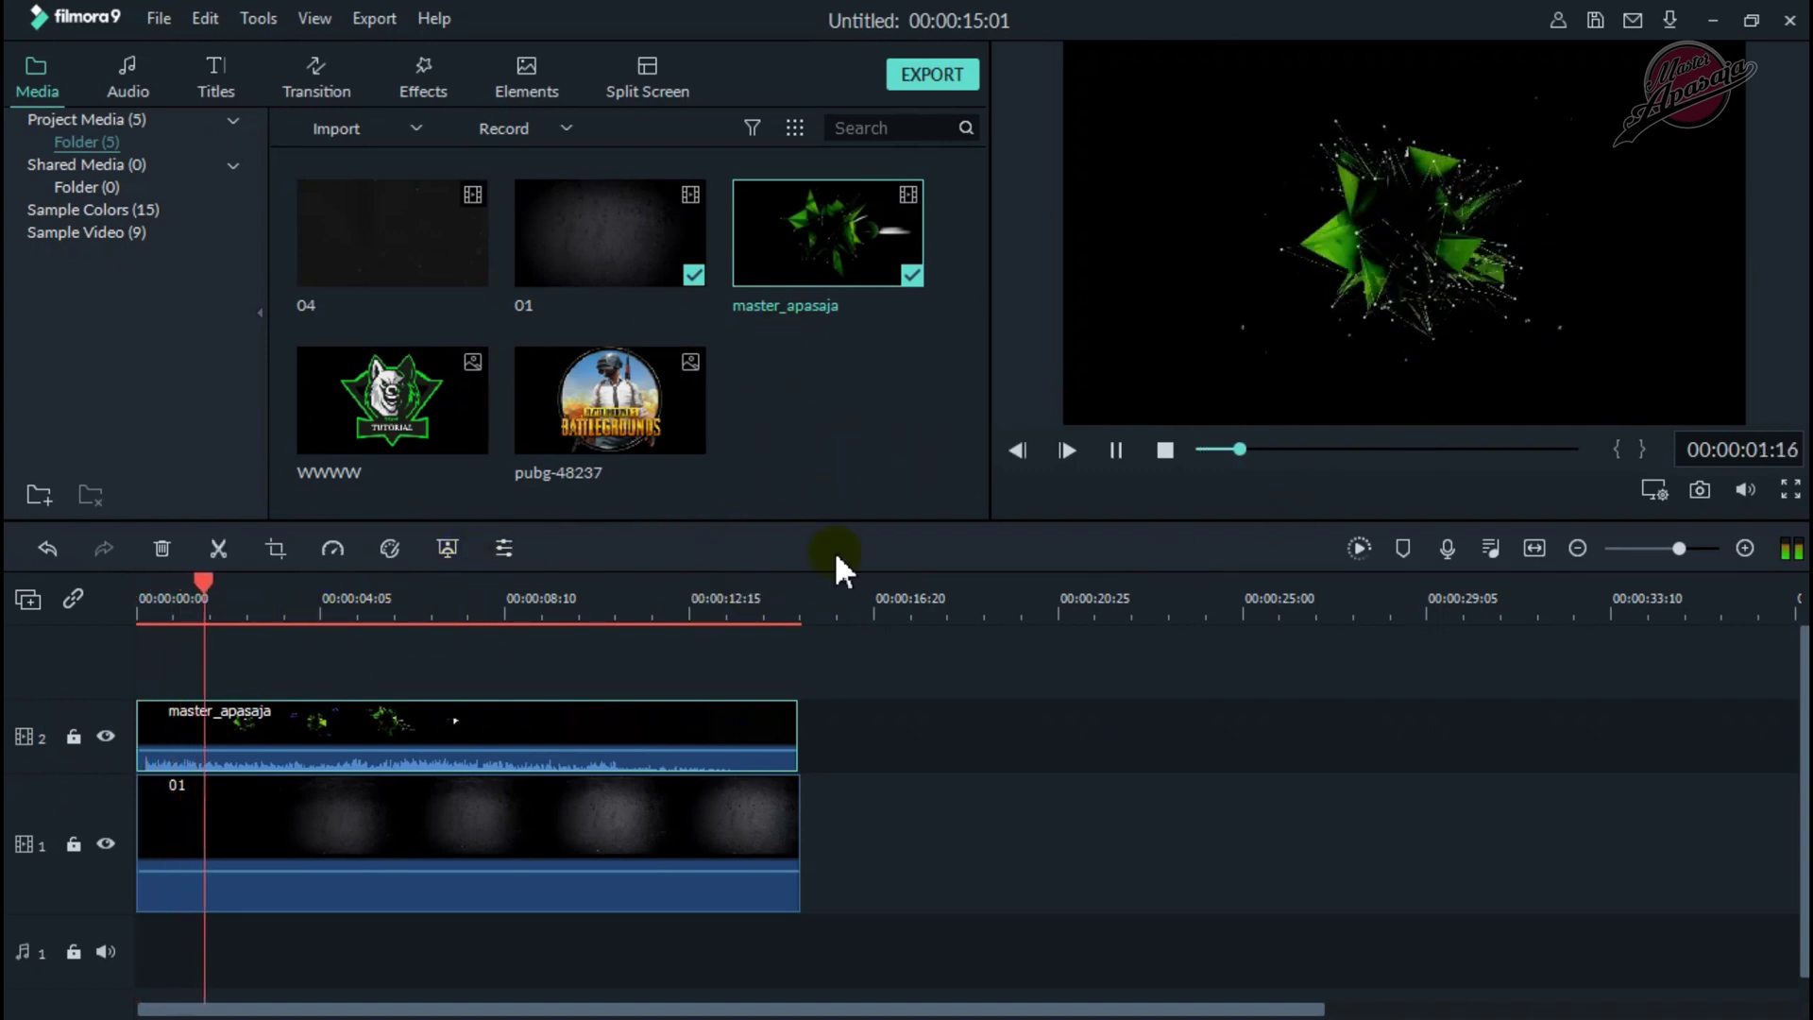
click(587, 749)
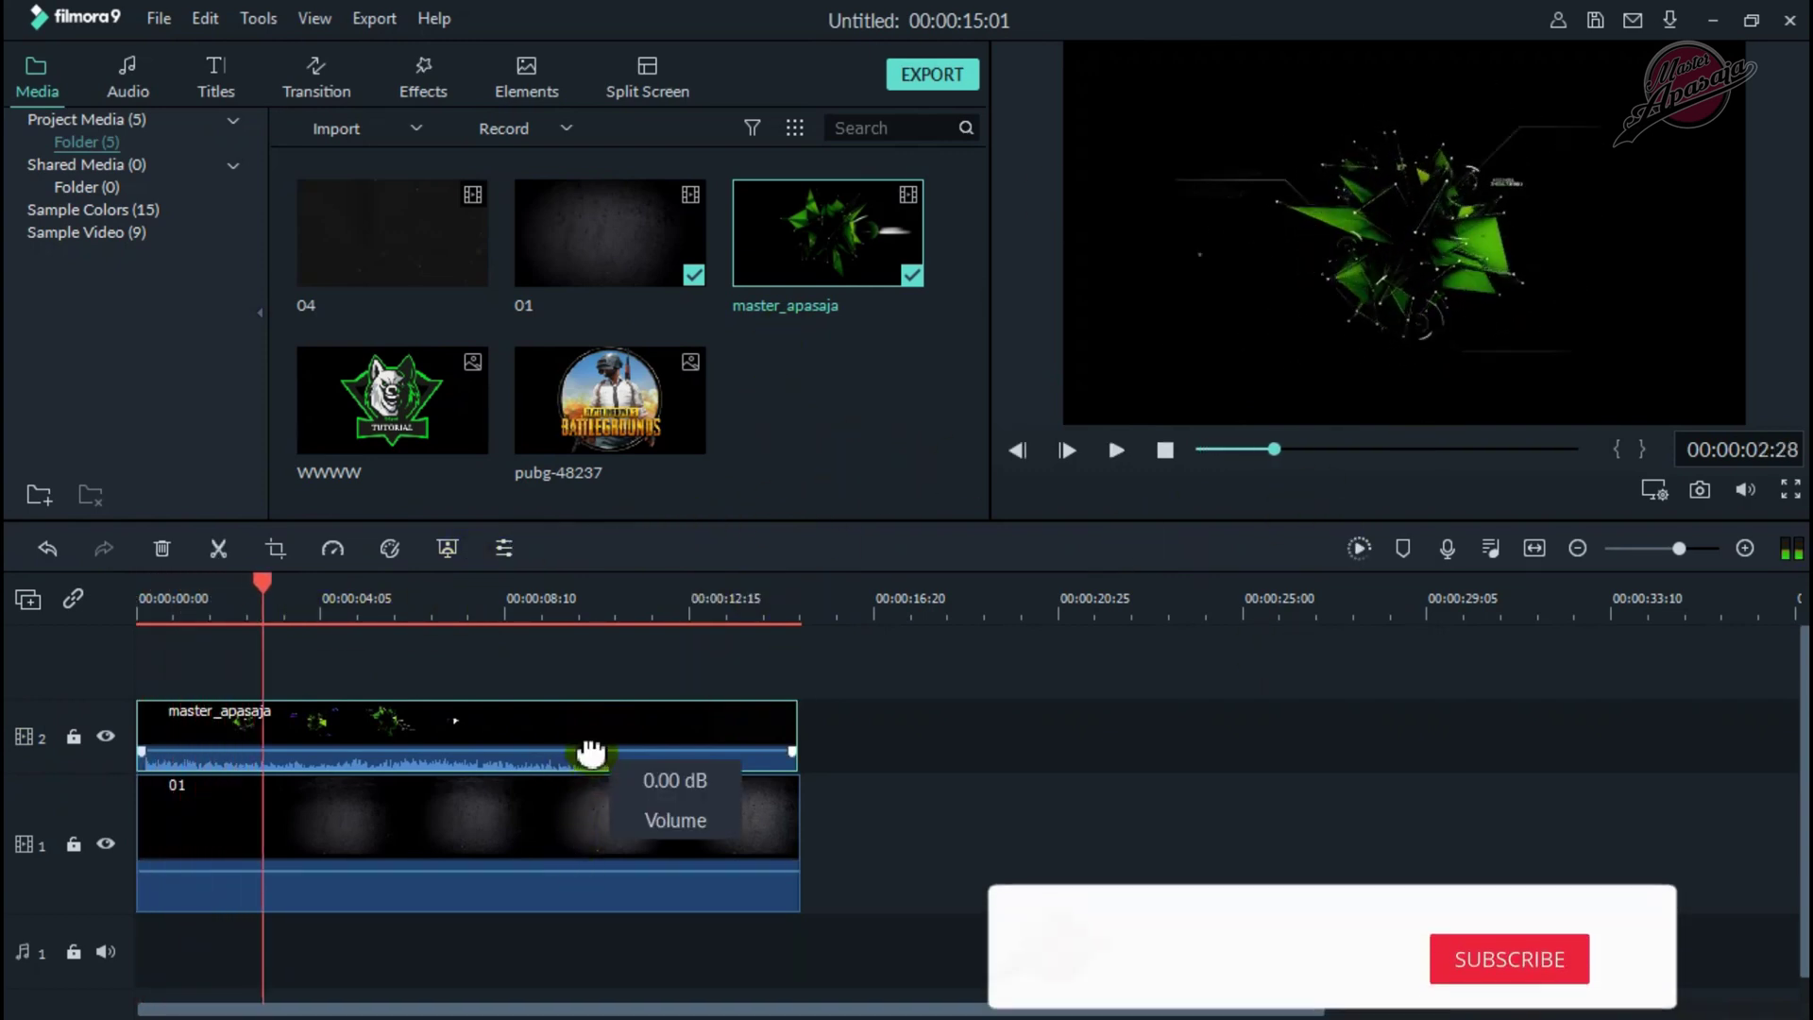
Set the master_apasaja clip's blending mode to Screen, then play back the composite over the background.
right_click(507, 743)
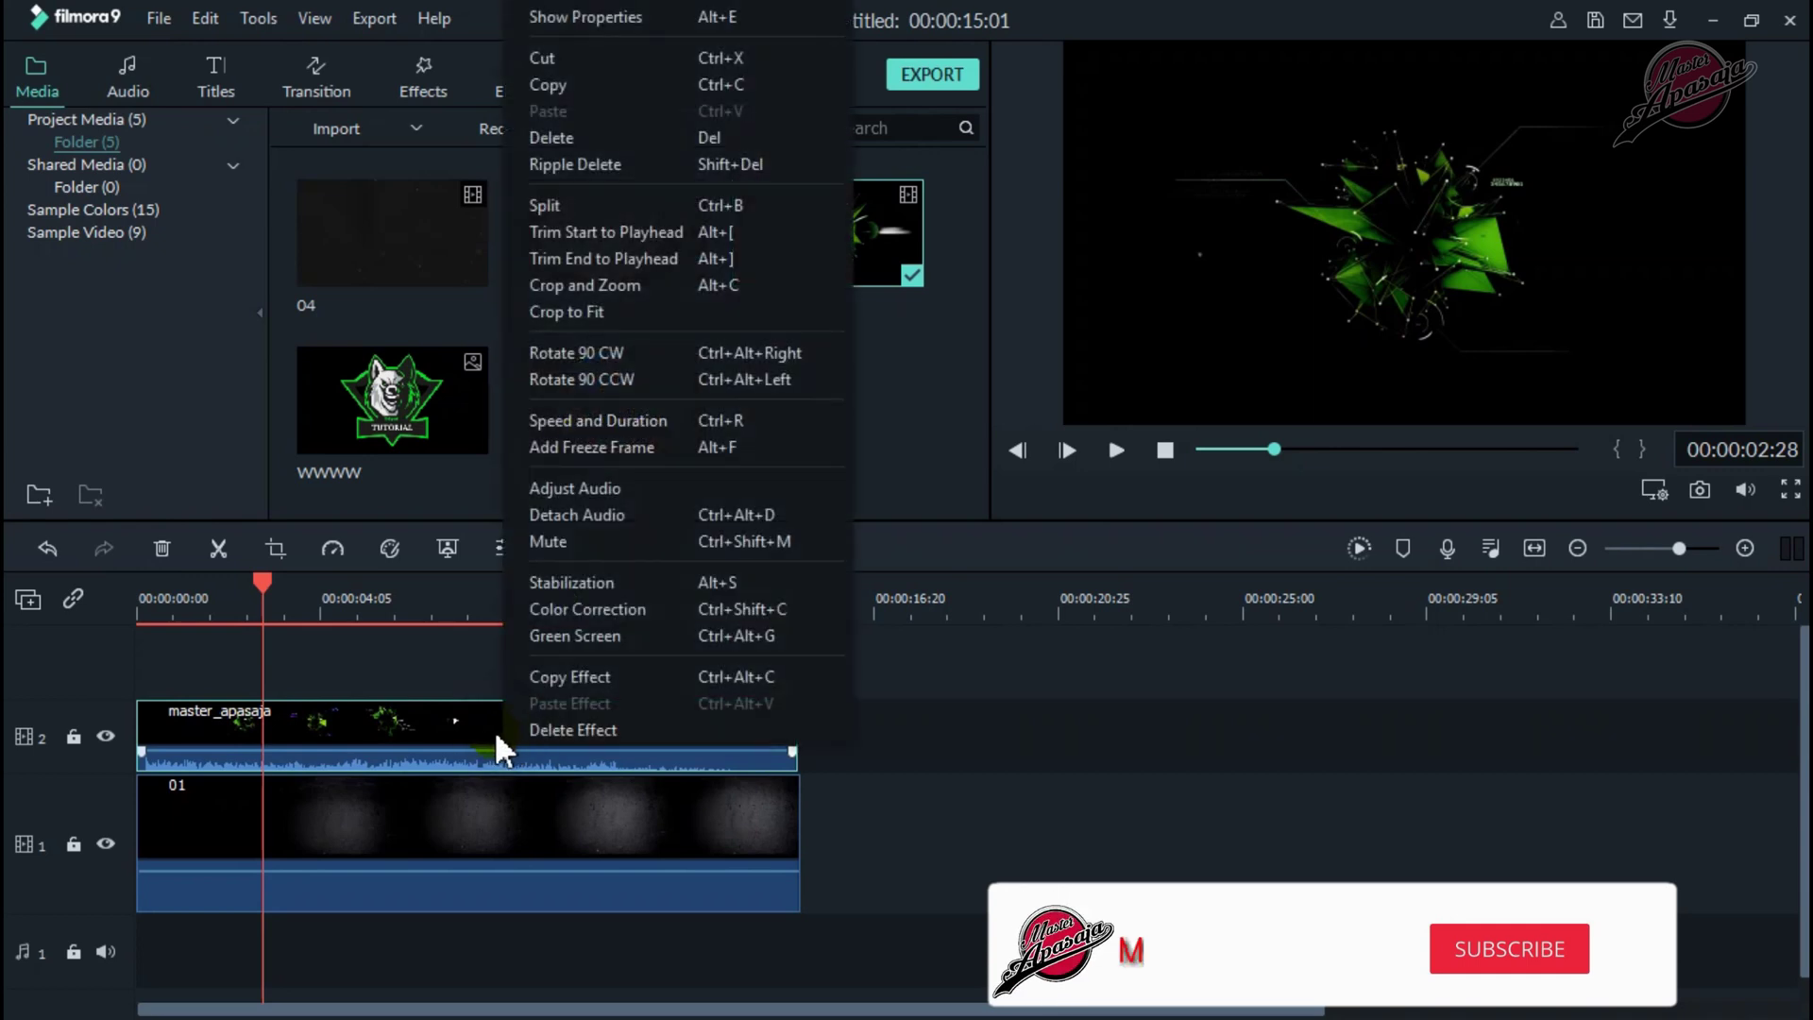
click(604, 23)
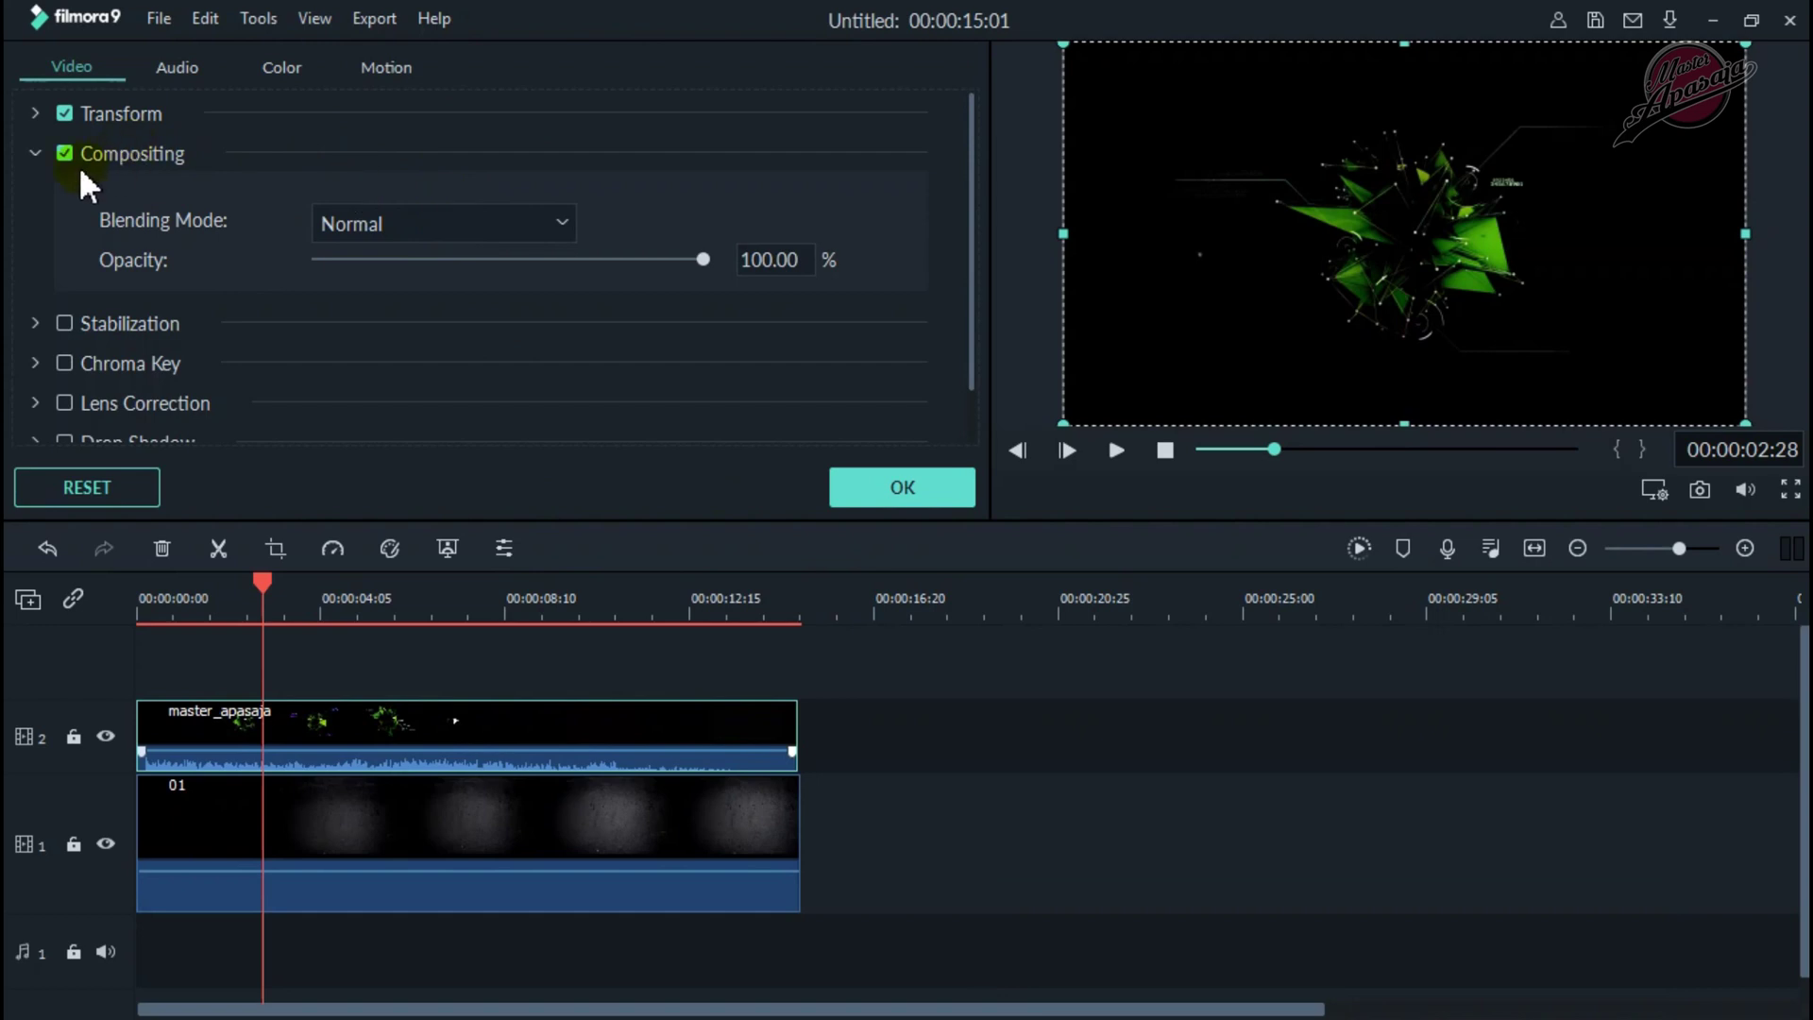
click(35, 155)
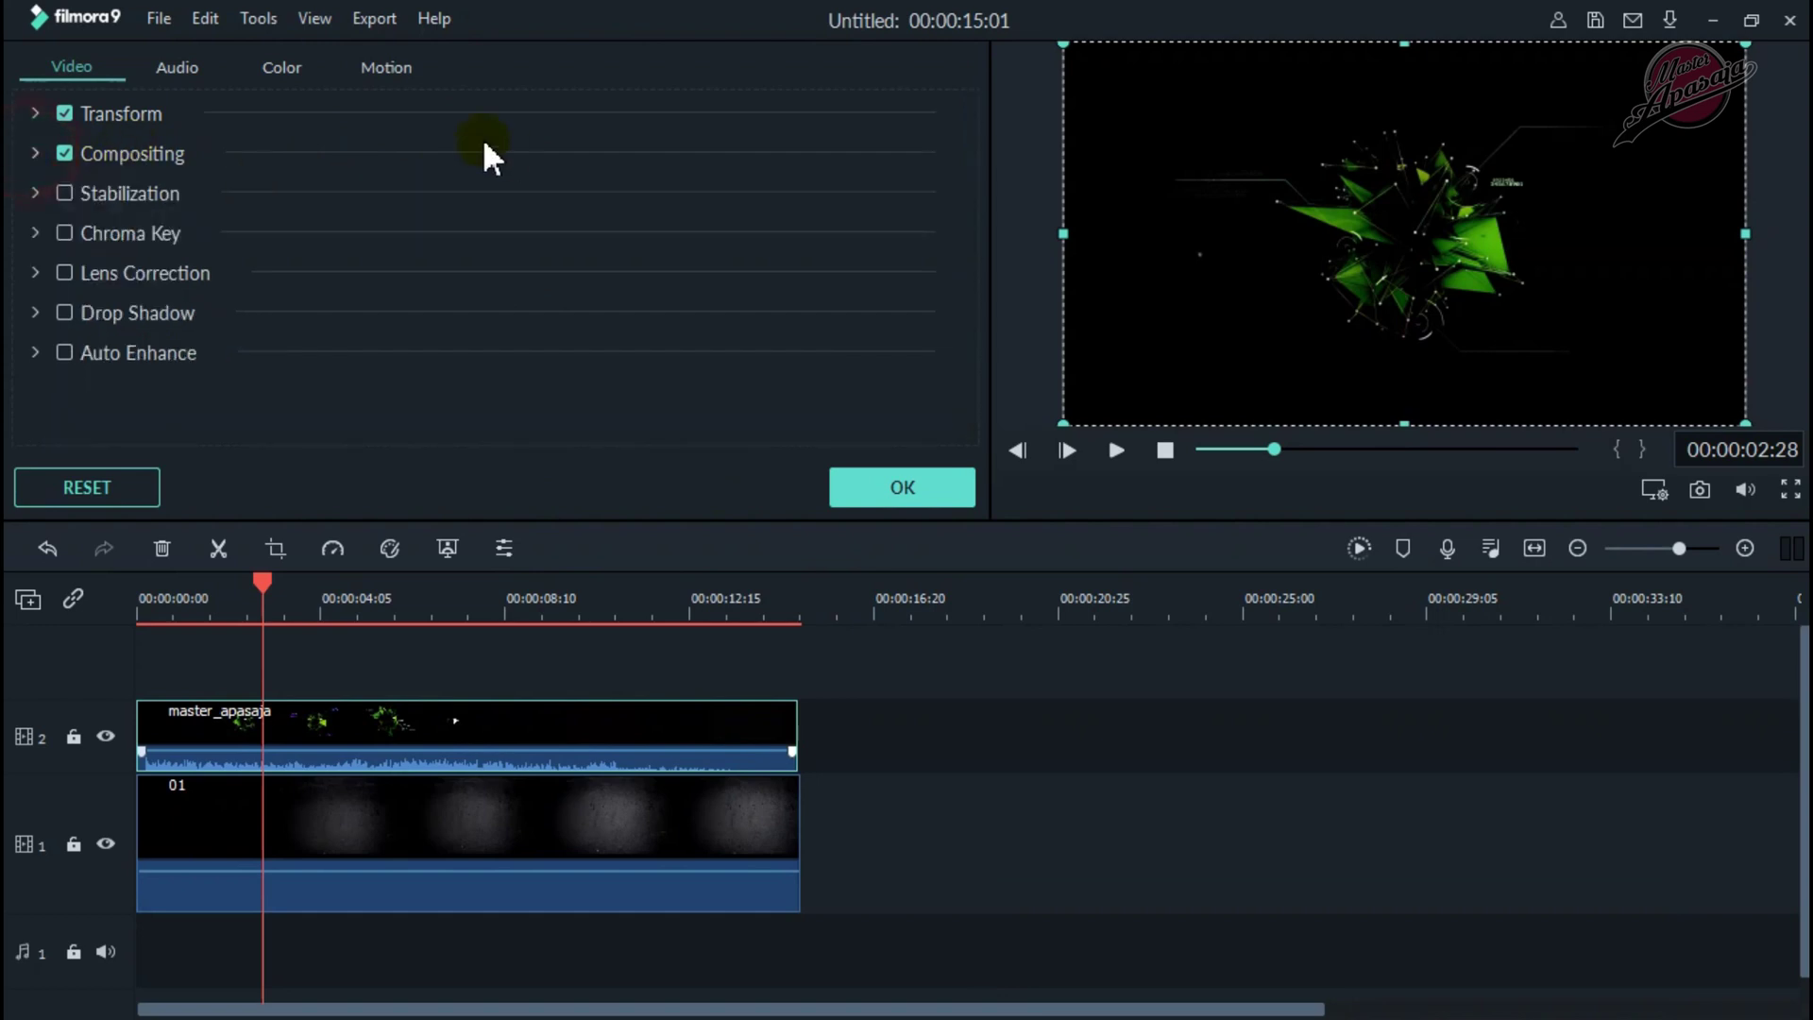
click(35, 154)
click(529, 227)
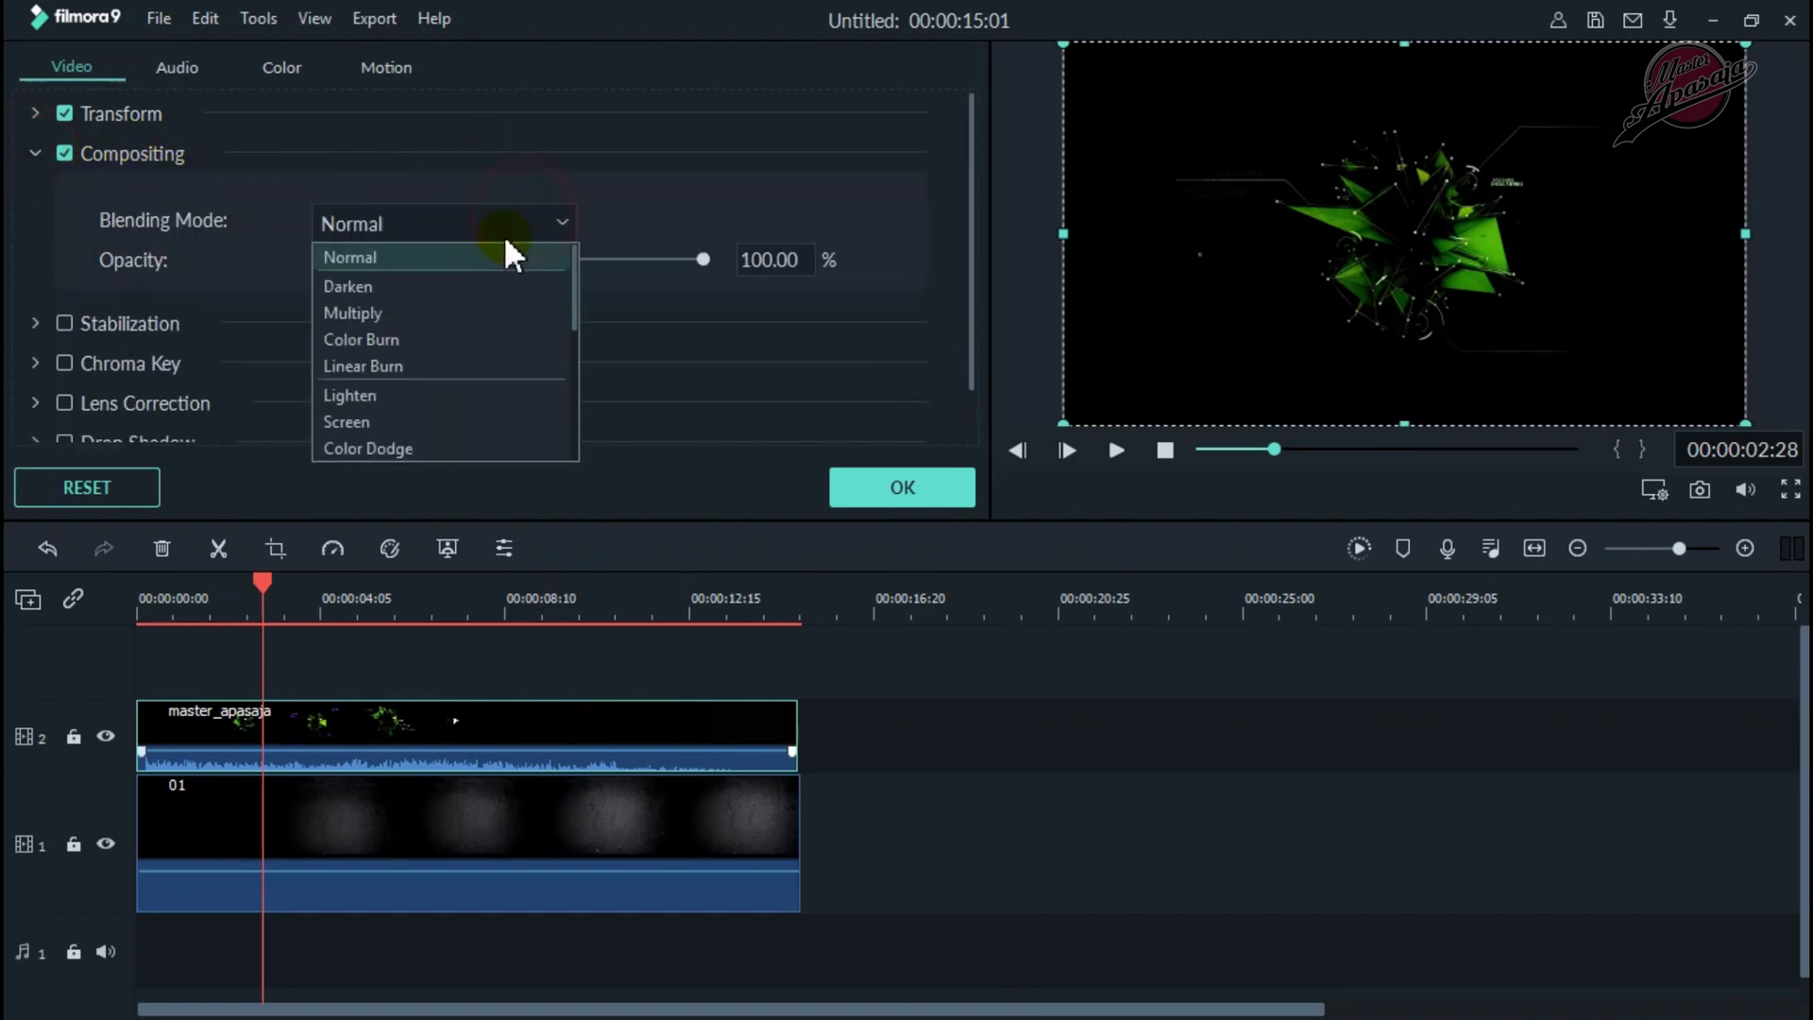
click(427, 423)
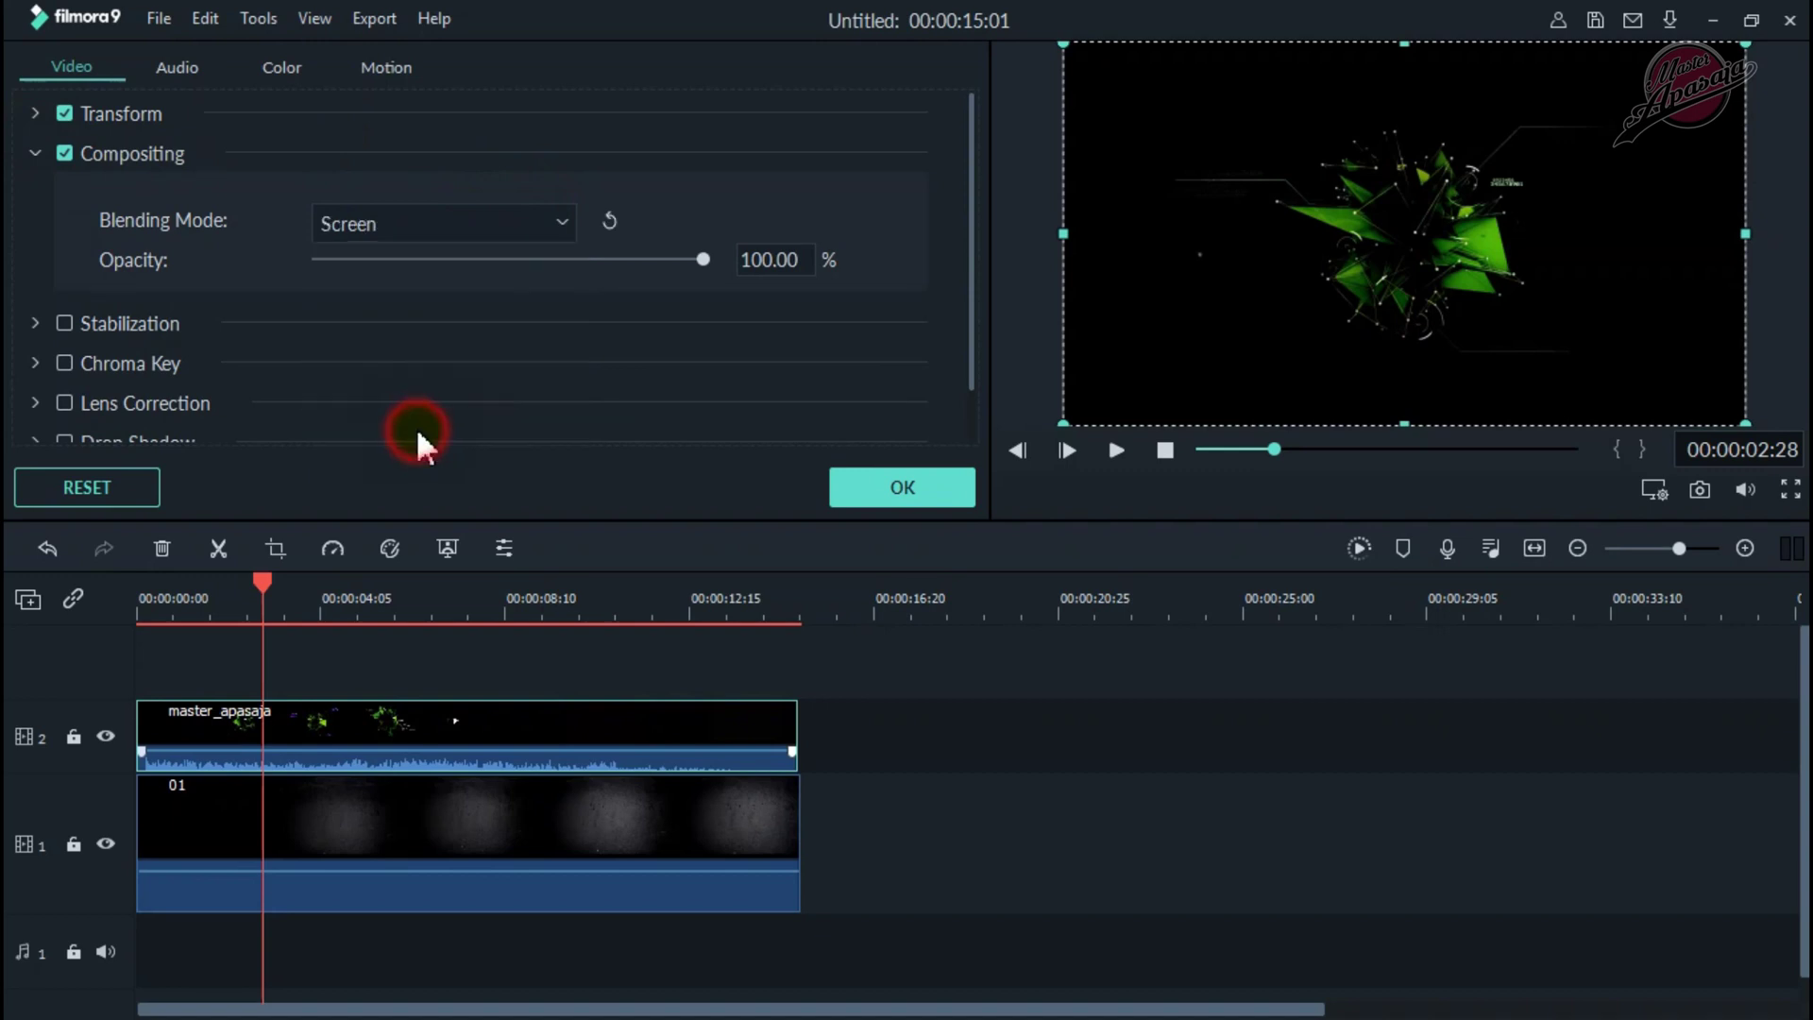
click(904, 487)
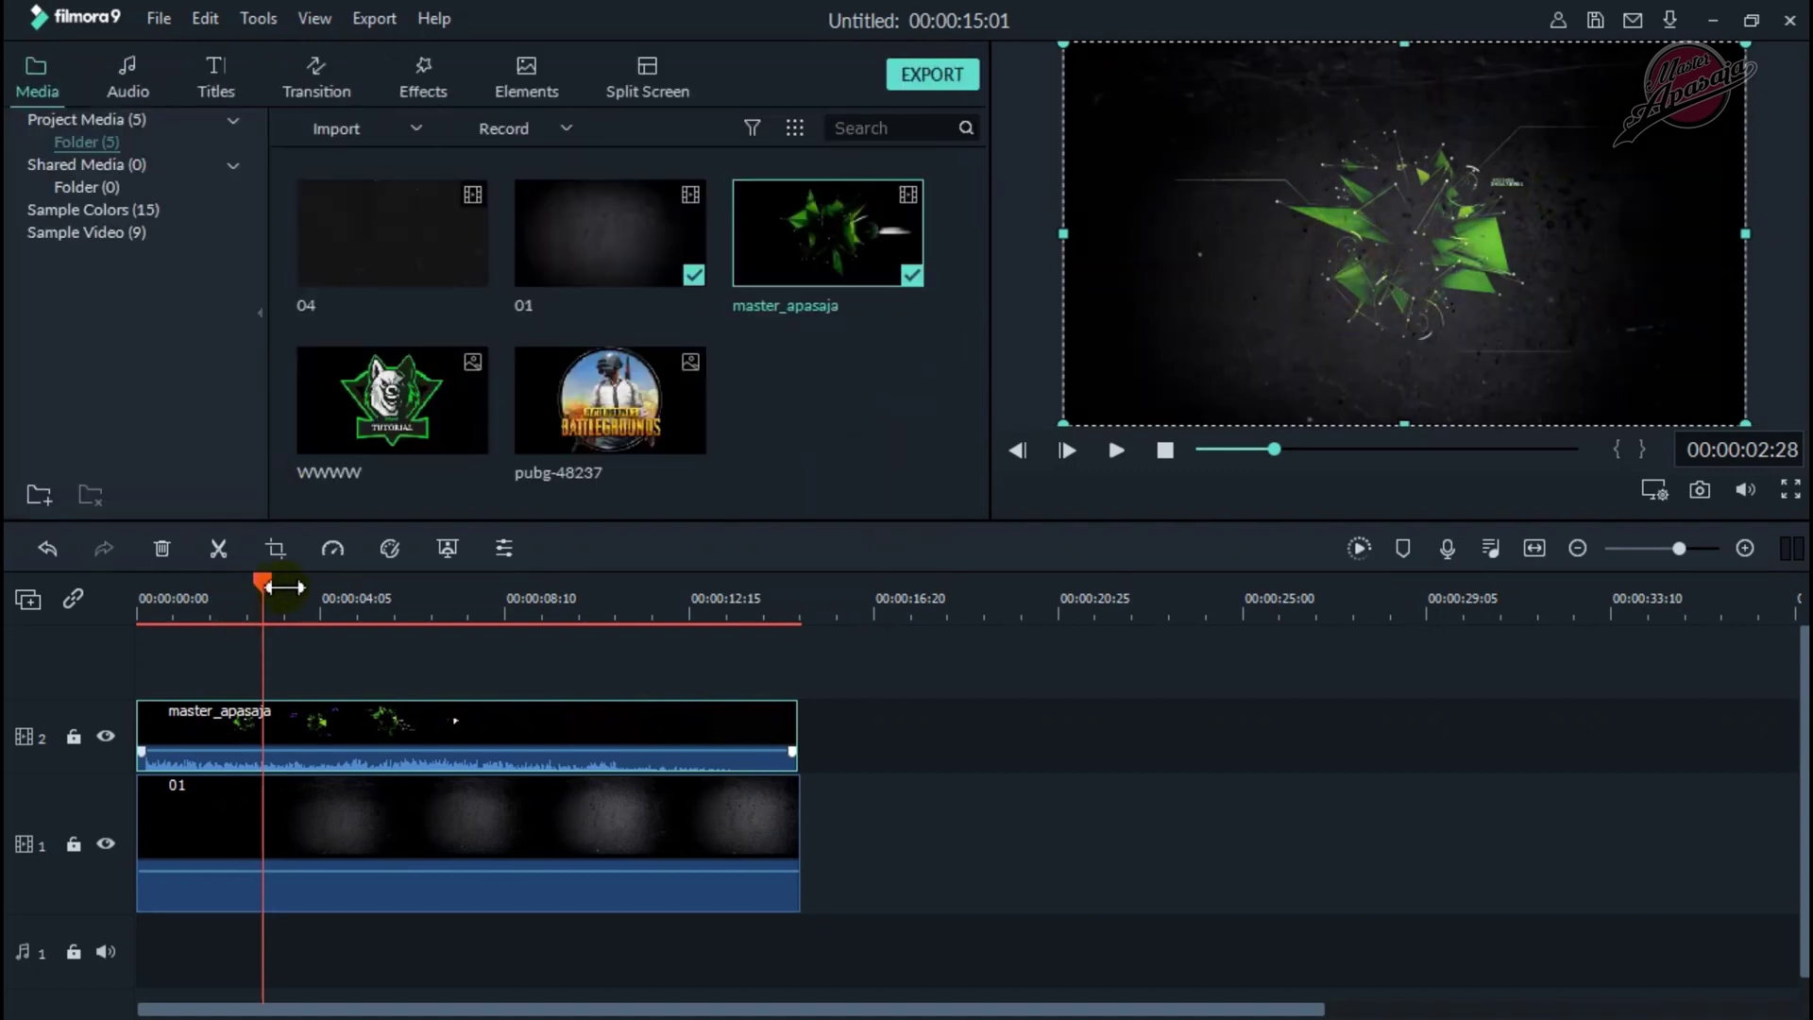
key(space)
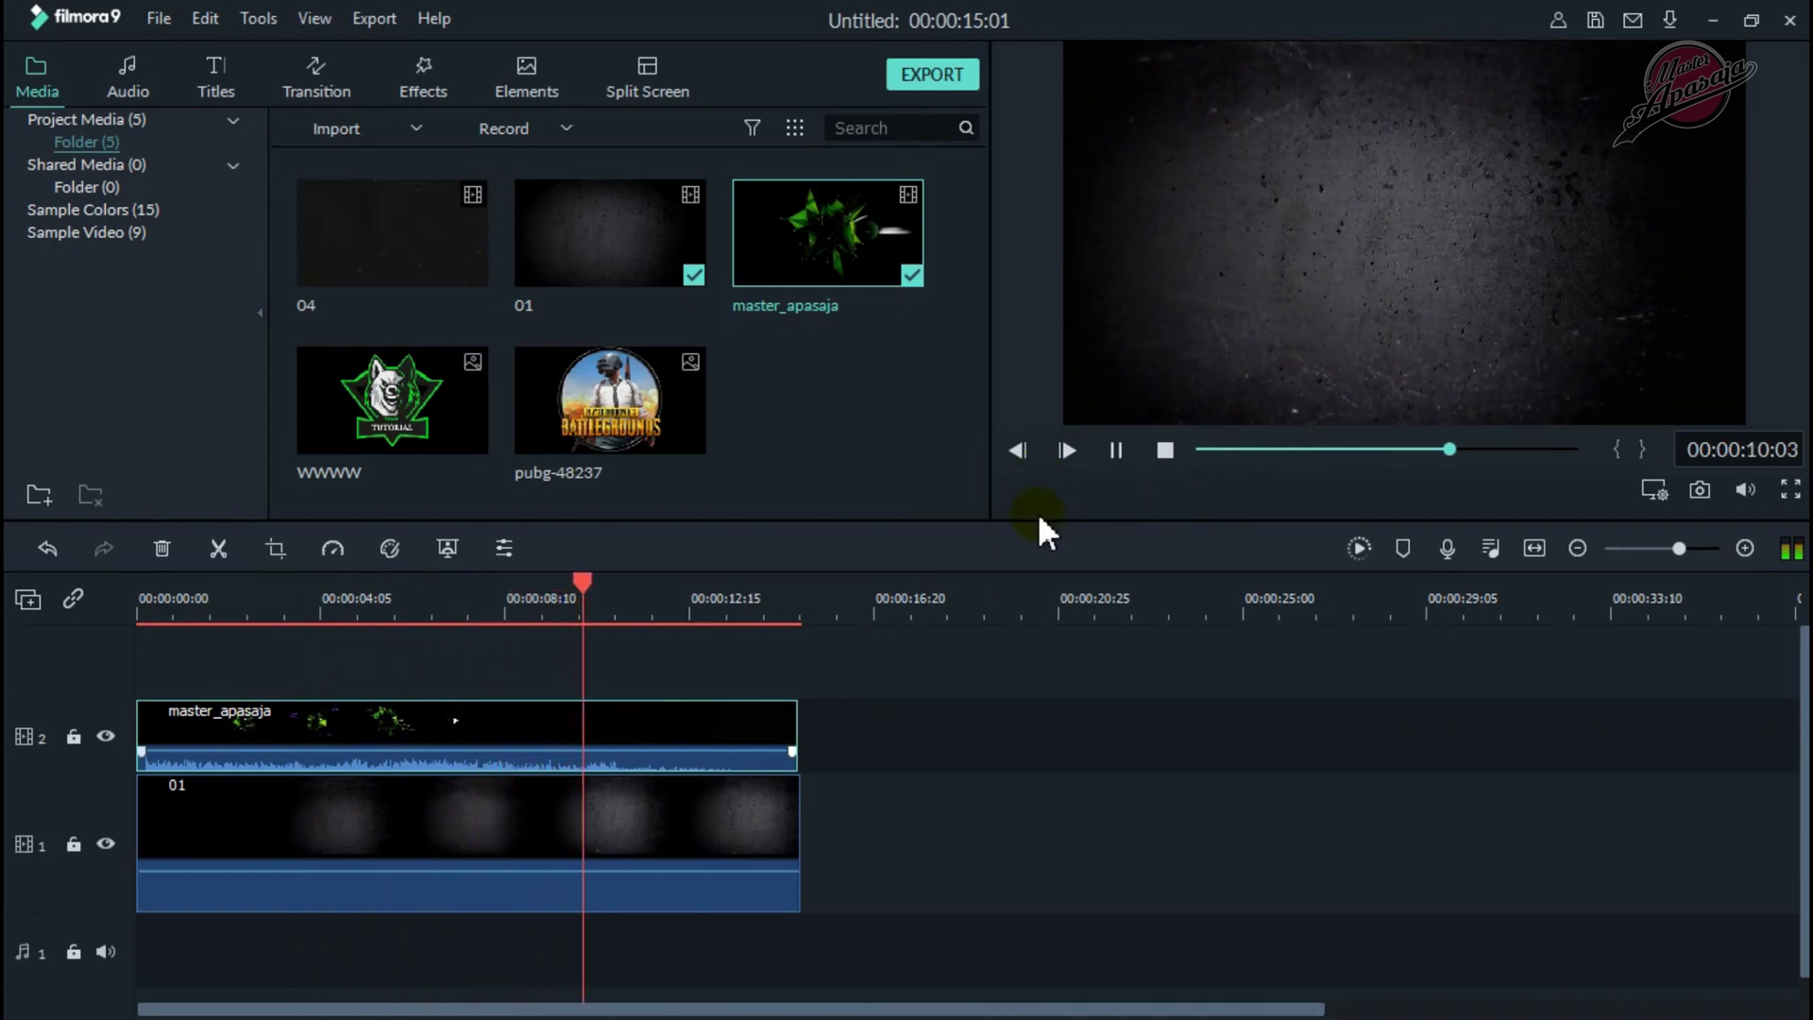
drag(1042, 529, 1045, 551)
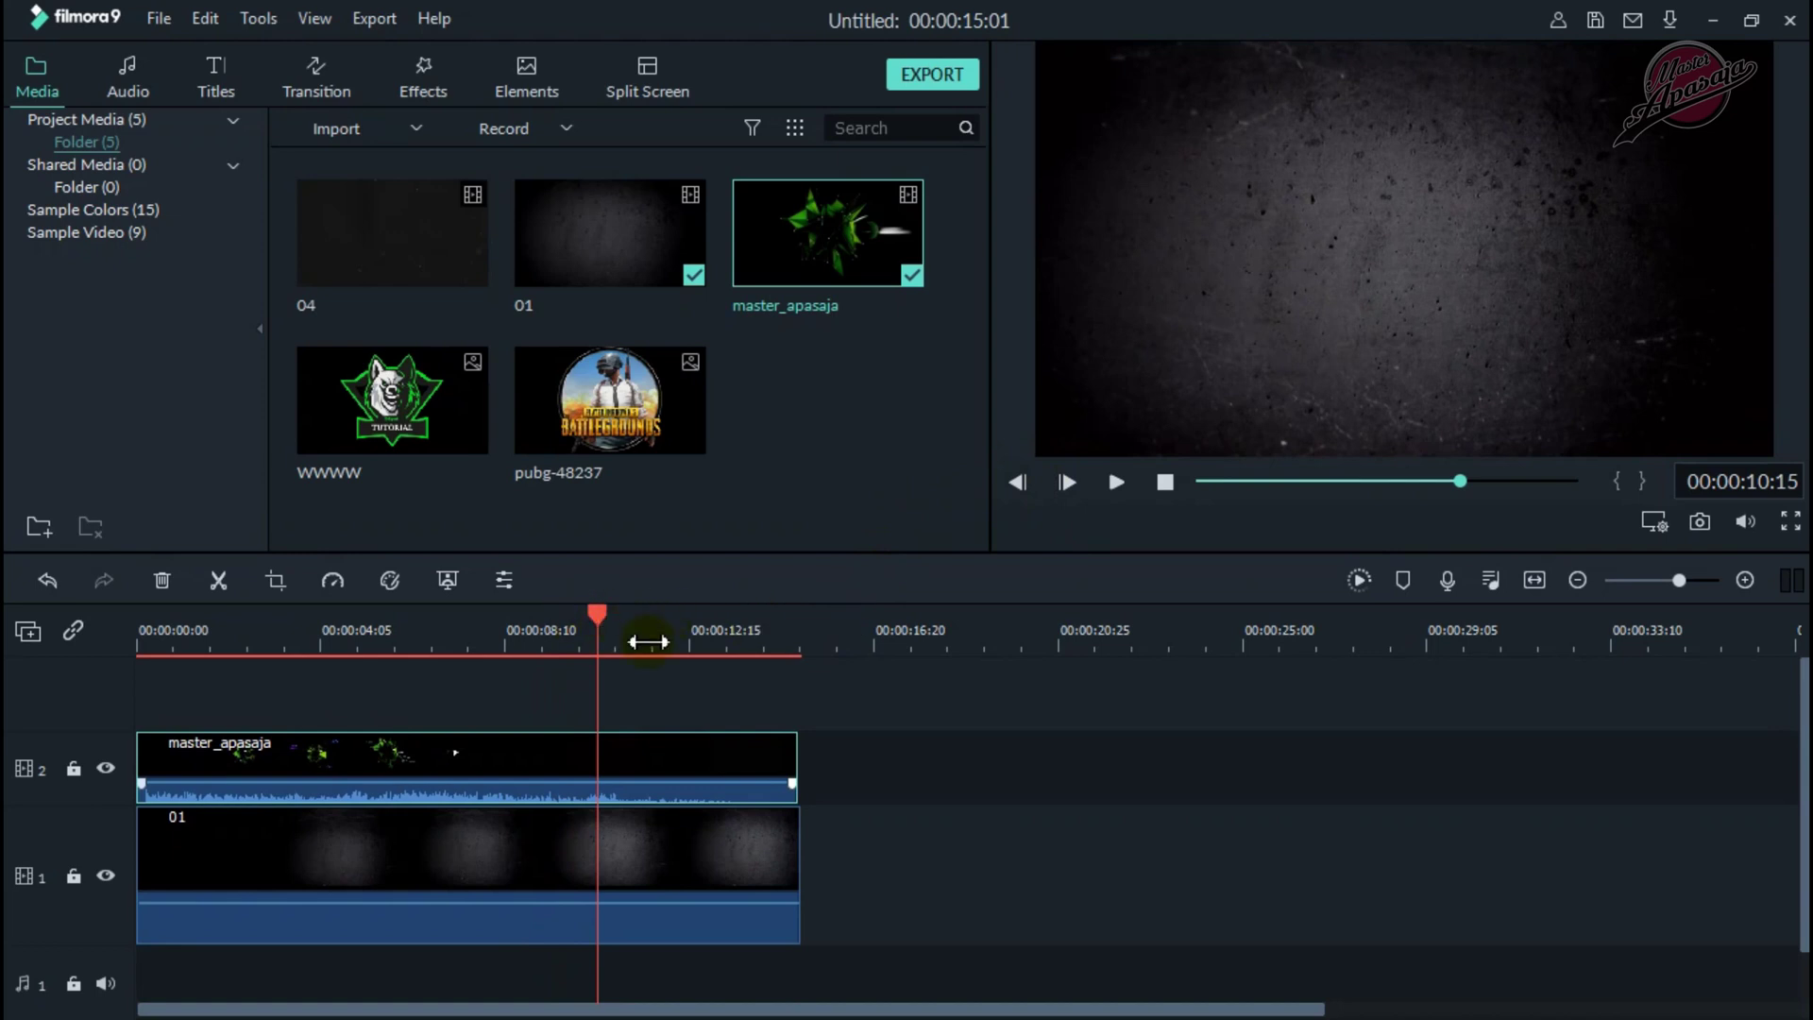
Add the WWWW logo image on track 3 at 00:00:07:02 and extend it to the end of the clips below.
drag(599, 610, 449, 573)
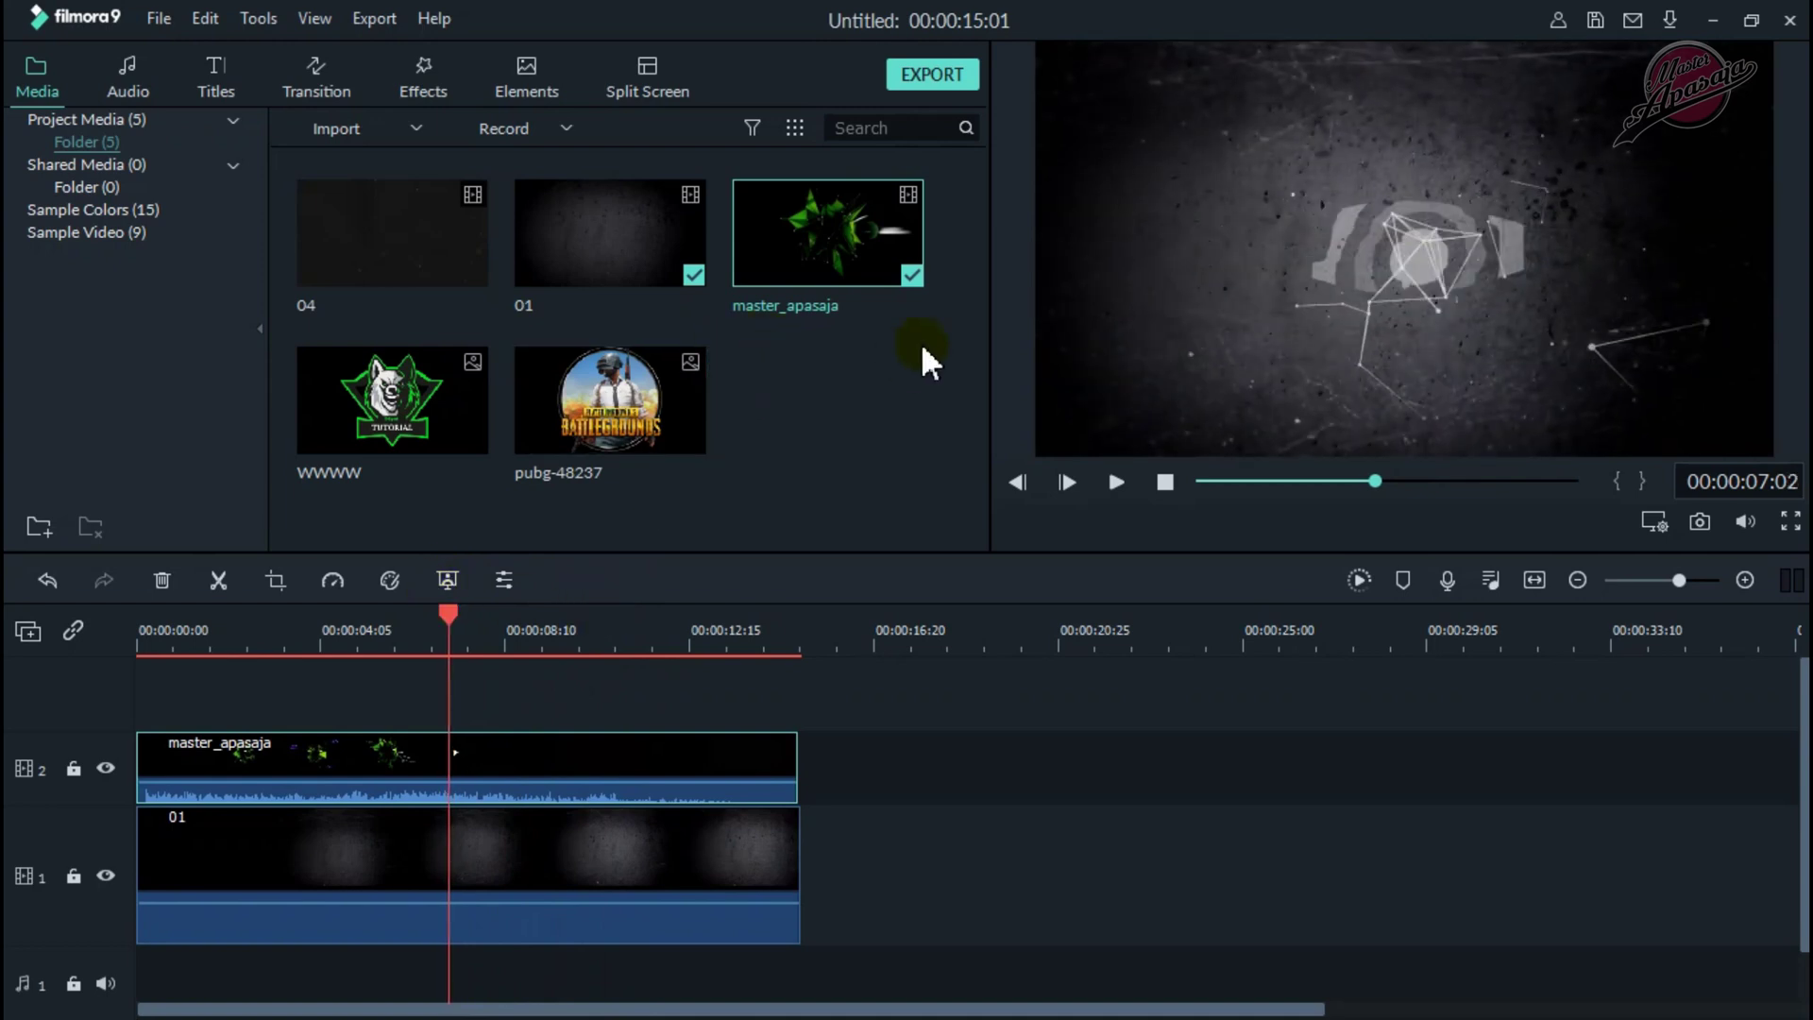
click(461, 423)
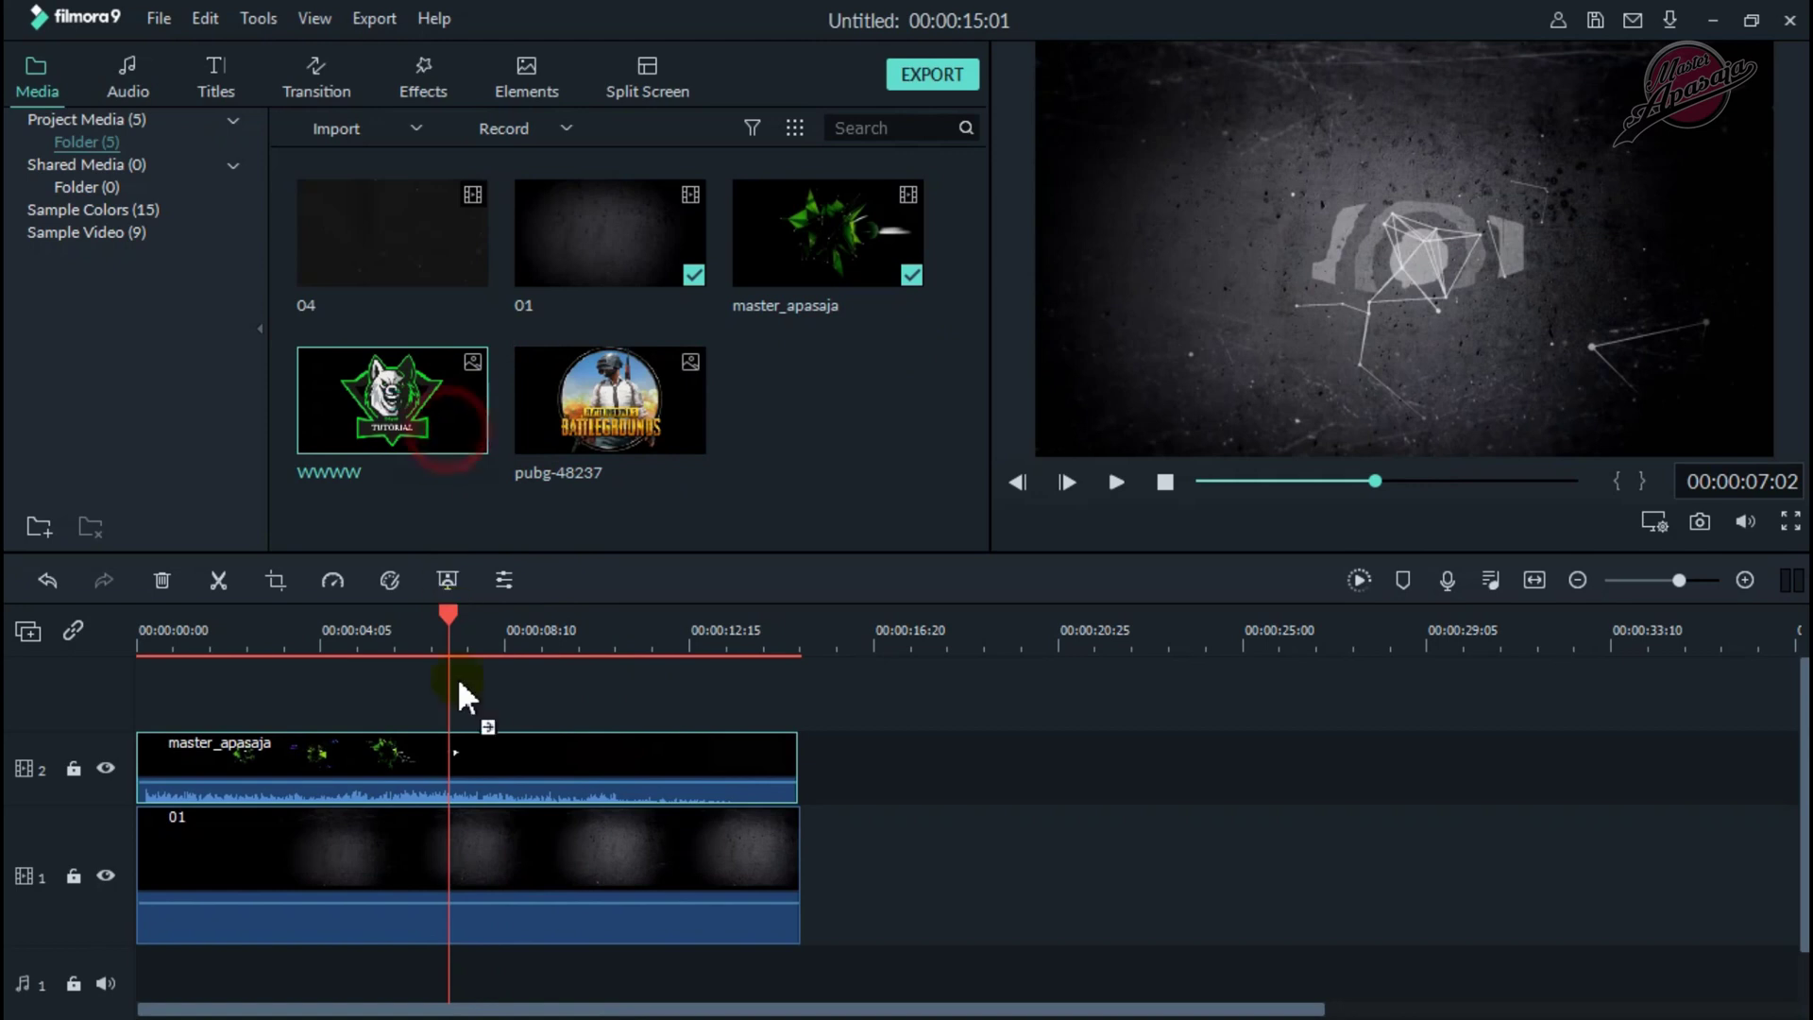
drag(460, 682, 468, 713)
drag(633, 748, 798, 757)
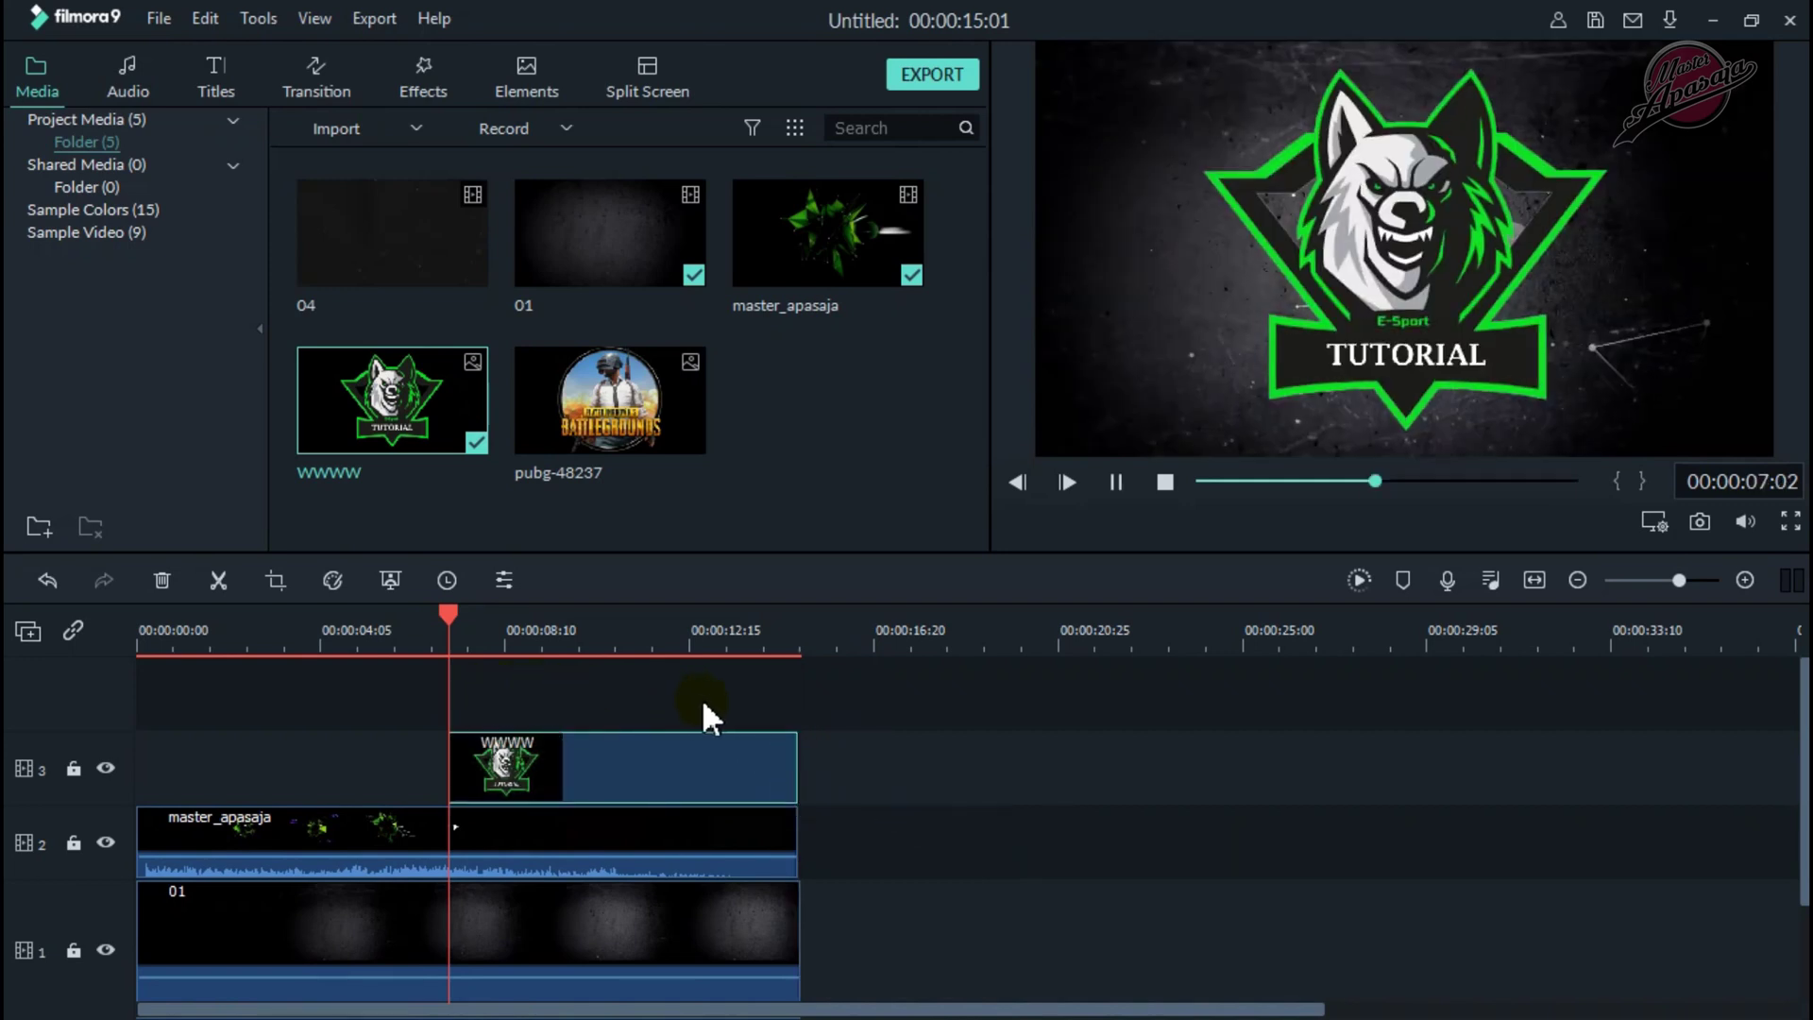
Shrink the WWWW logo in the preview to roughly half its size and centre it in the frame.
key(space)
key(space)
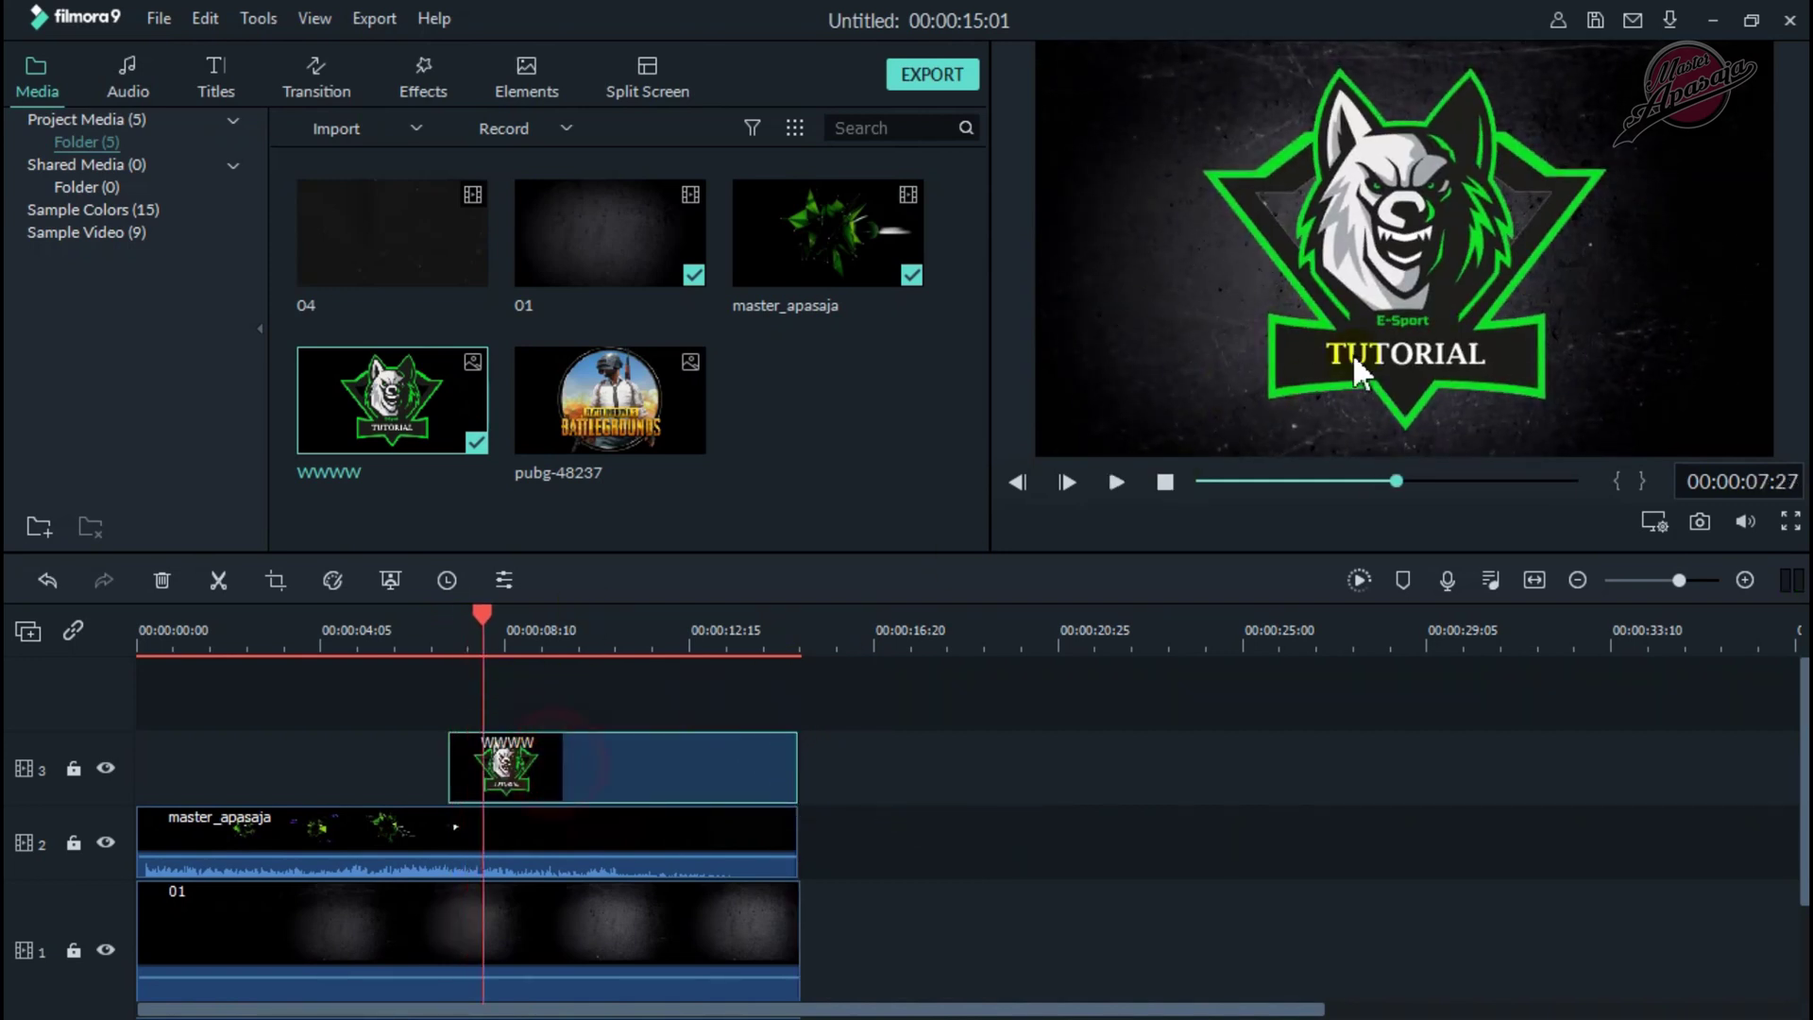
click(1396, 332)
drag(1608, 455, 1479, 303)
drag(1505, 367, 1500, 323)
click(1583, 337)
click(1255, 704)
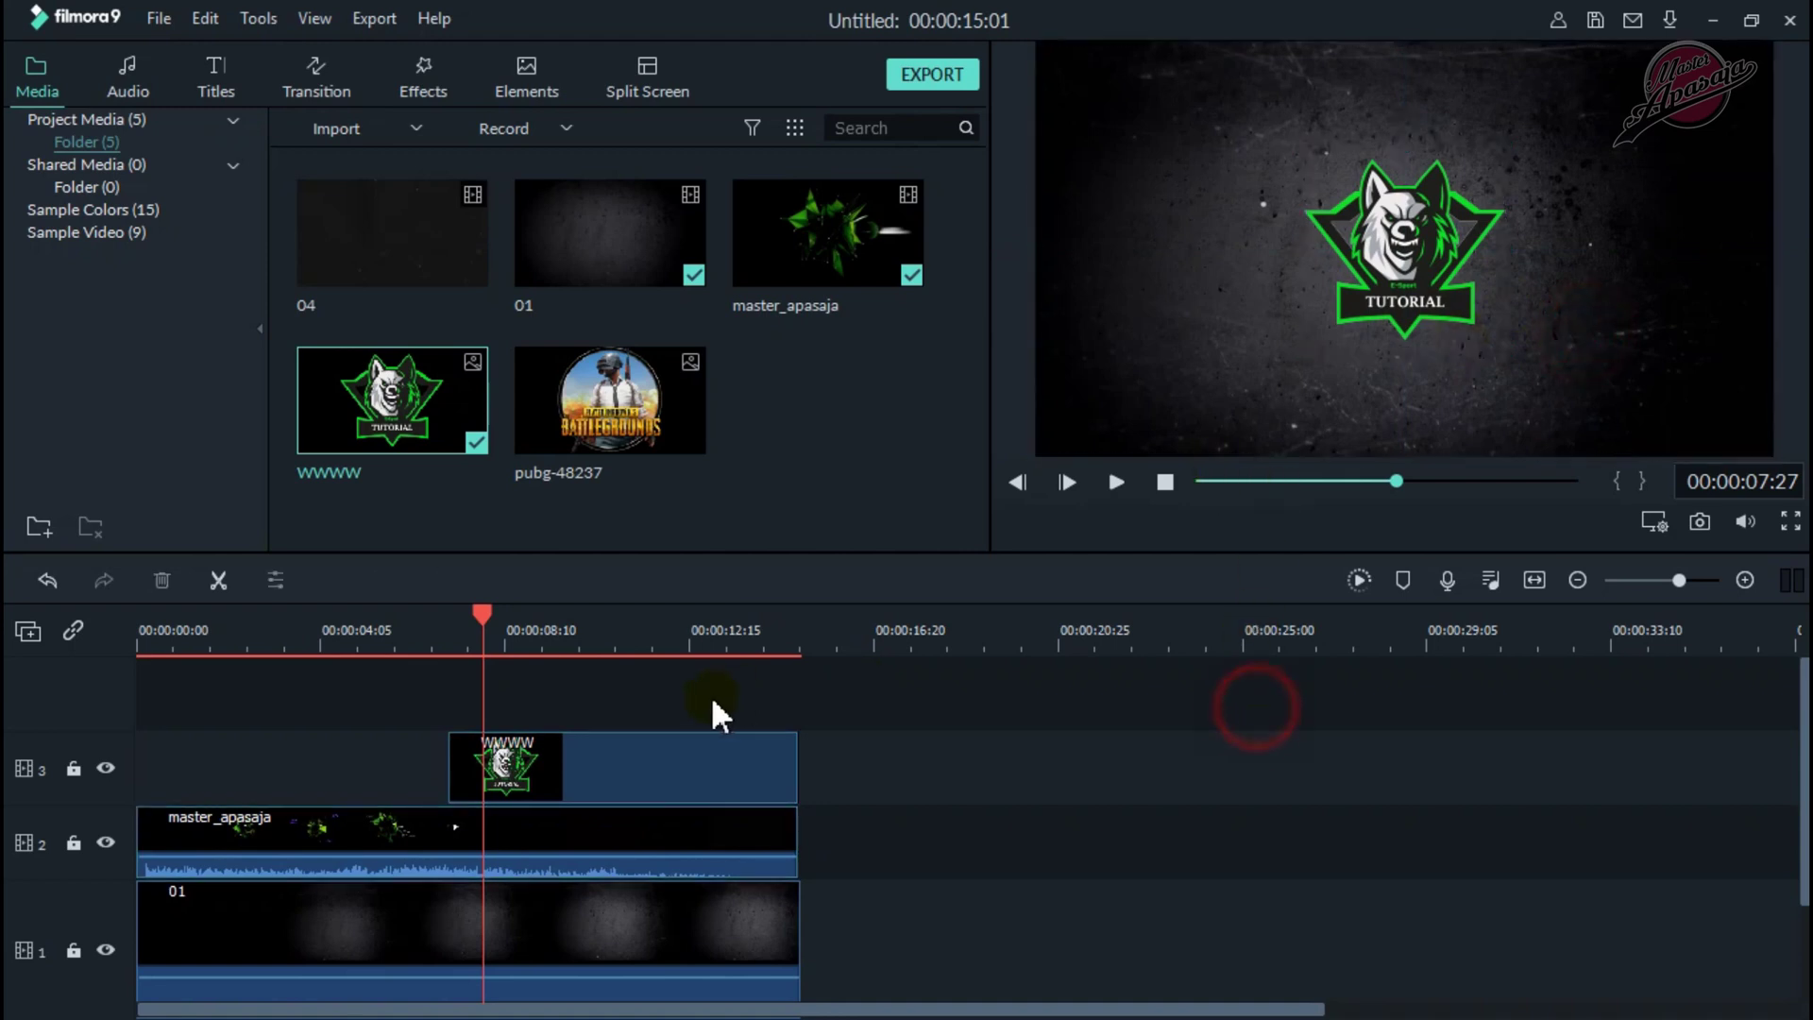
Split the WWWW logo clip at 00:00:07:03, one frame after its start.
key(space)
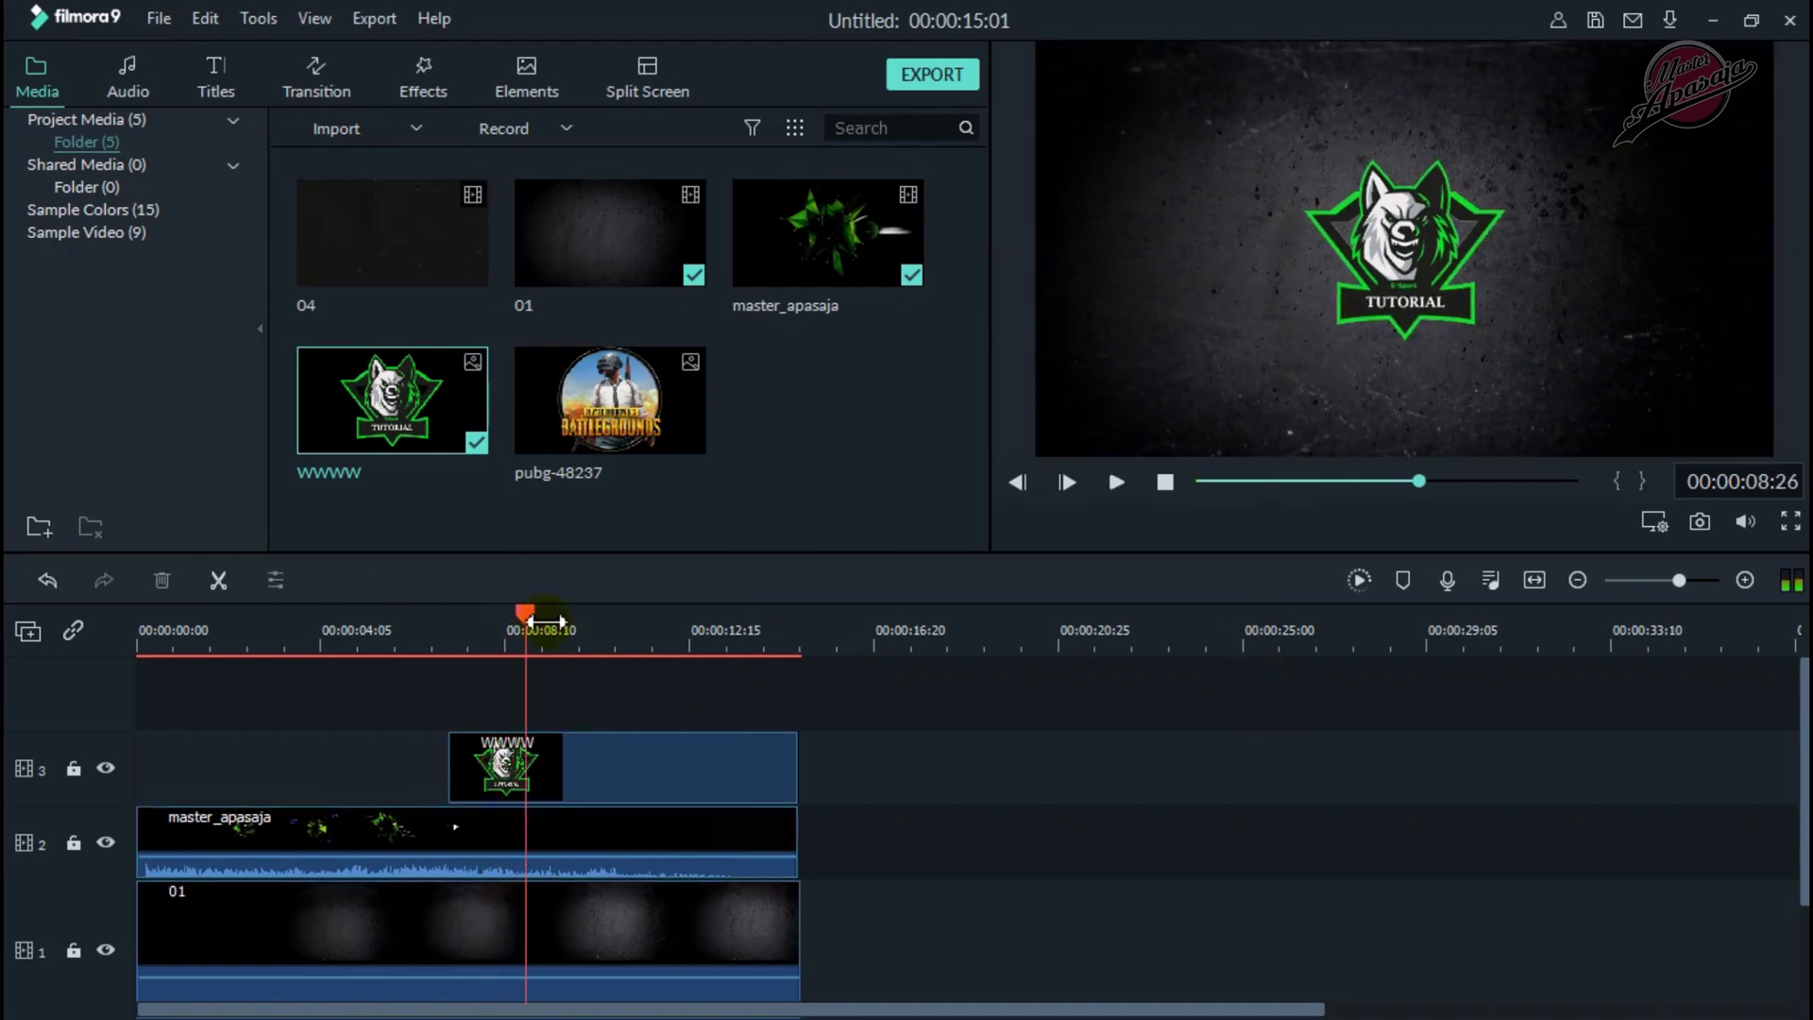
drag(525, 608, 453, 615)
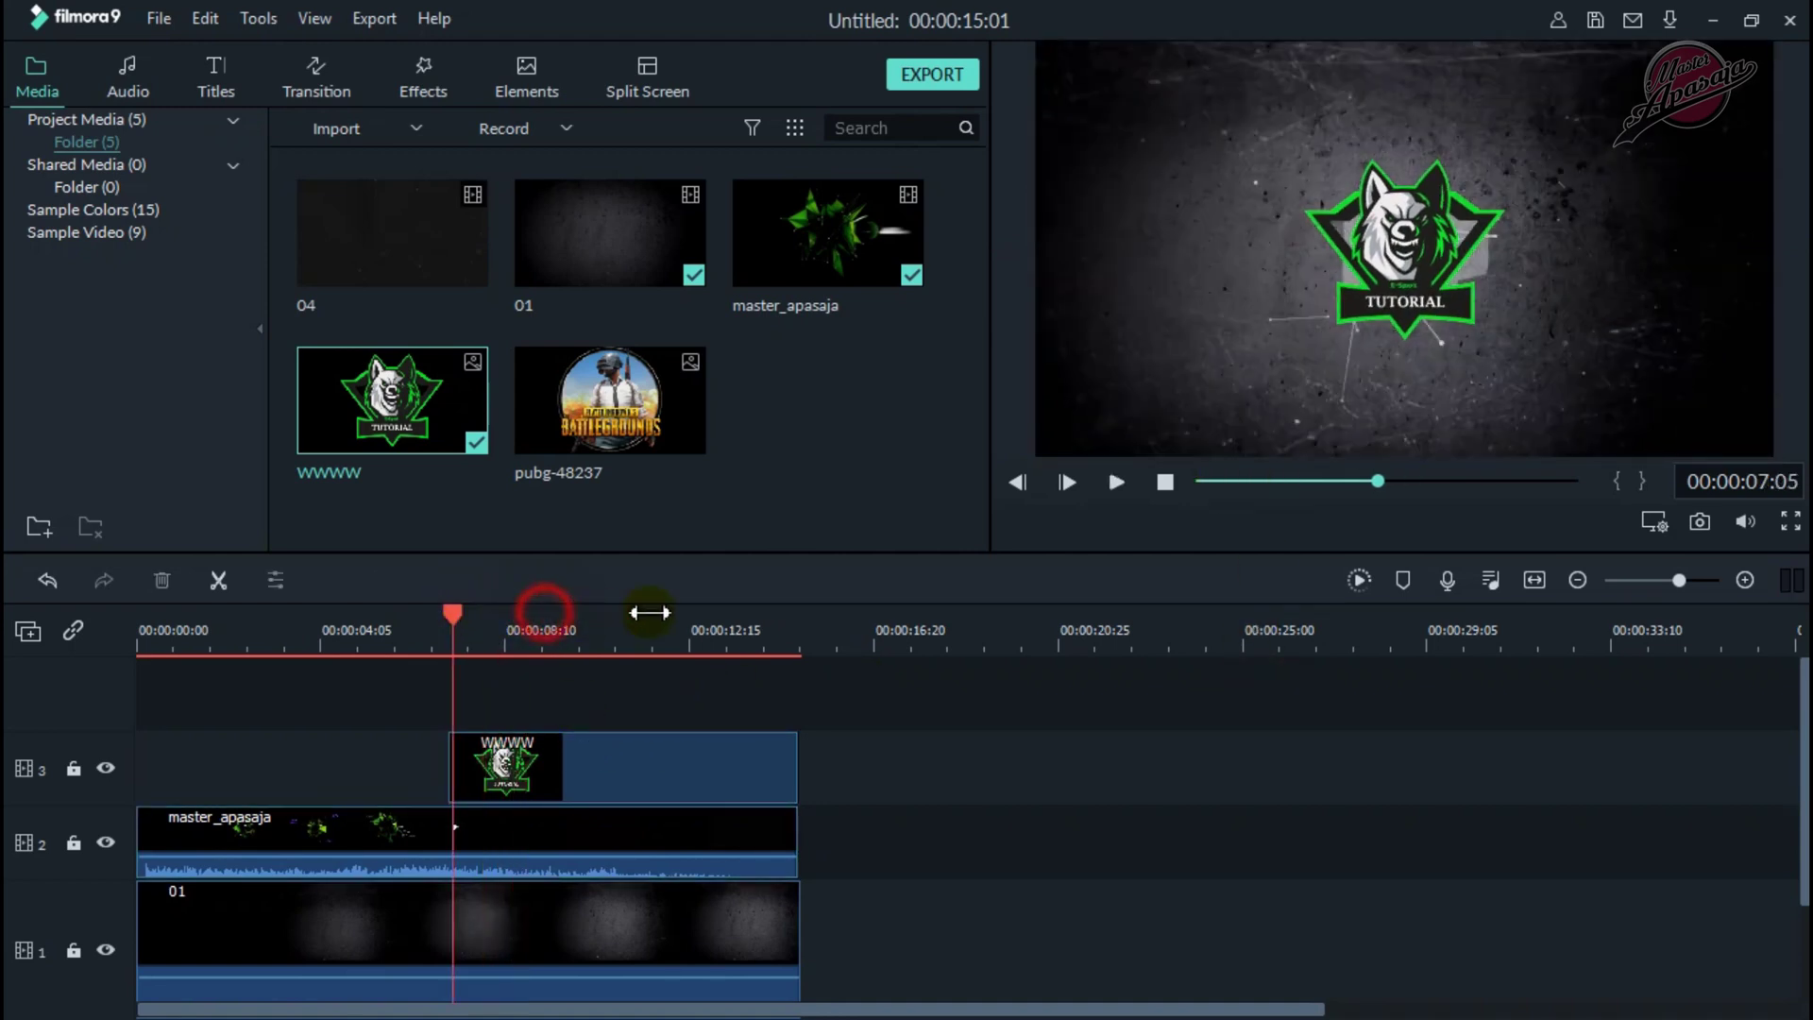
scroll(648, 616, up, 2)
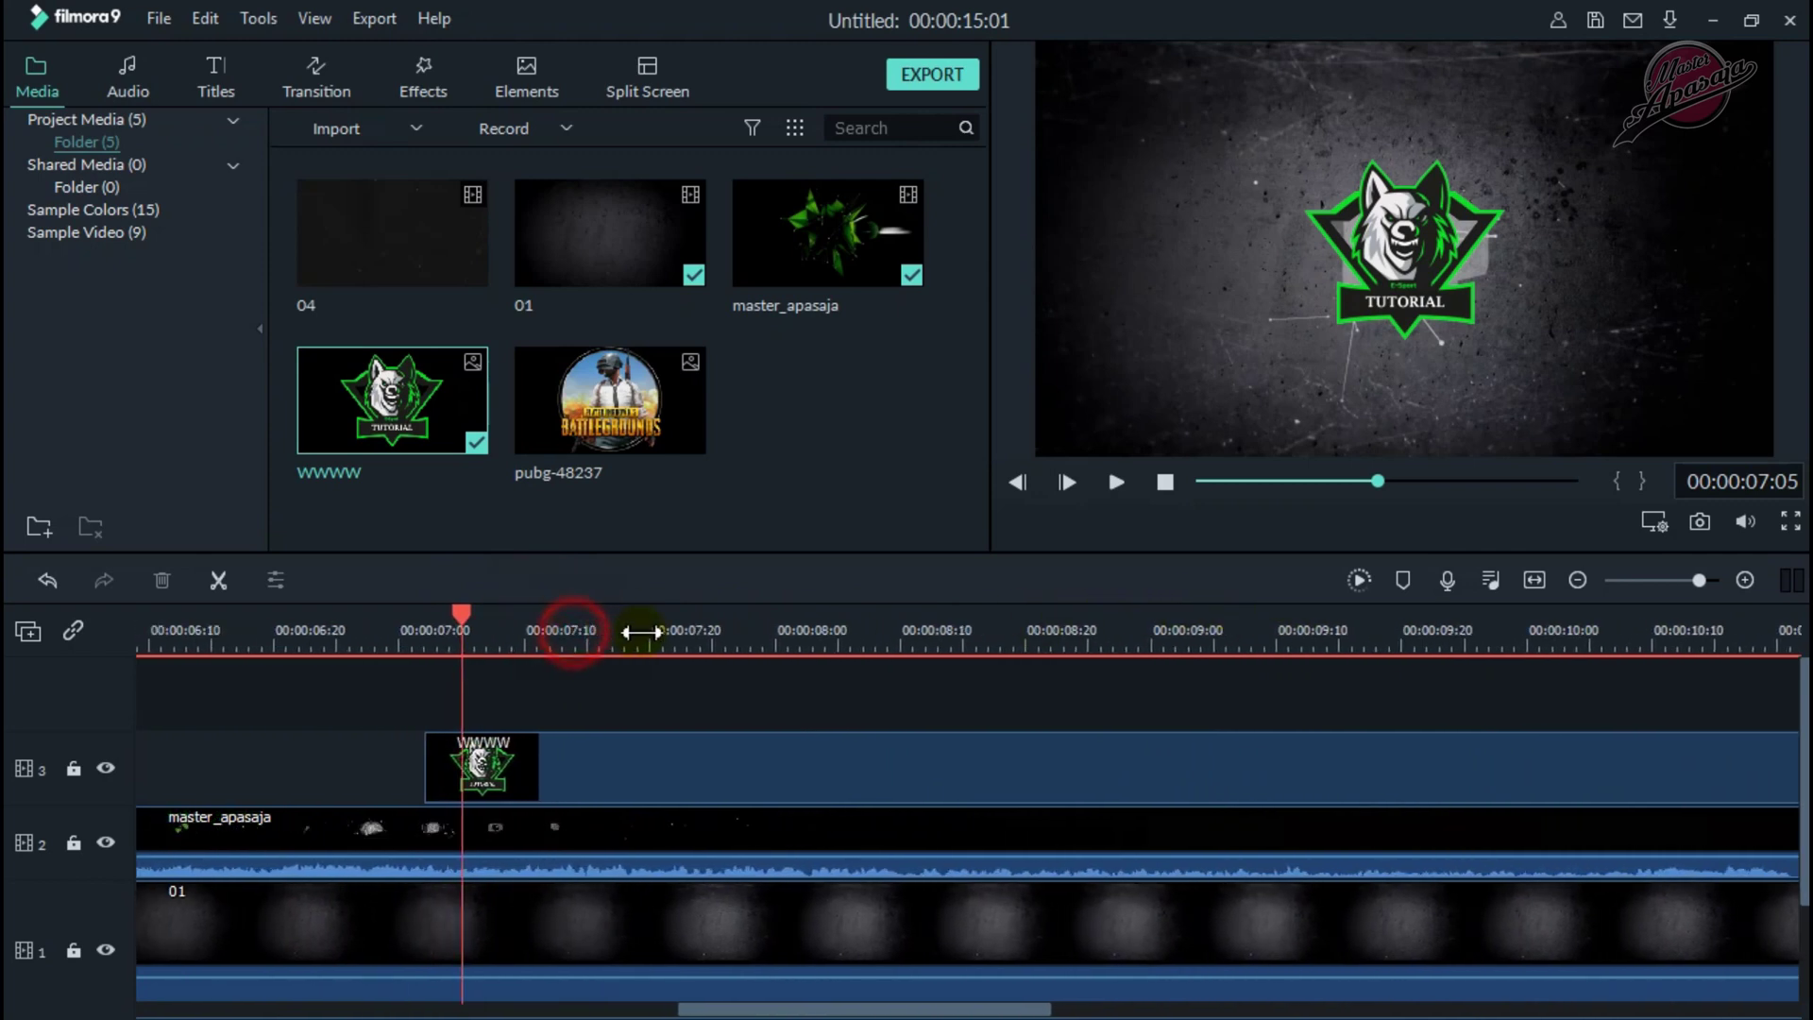
scroll(566, 632, up, 1)
drag(480, 621, 423, 614)
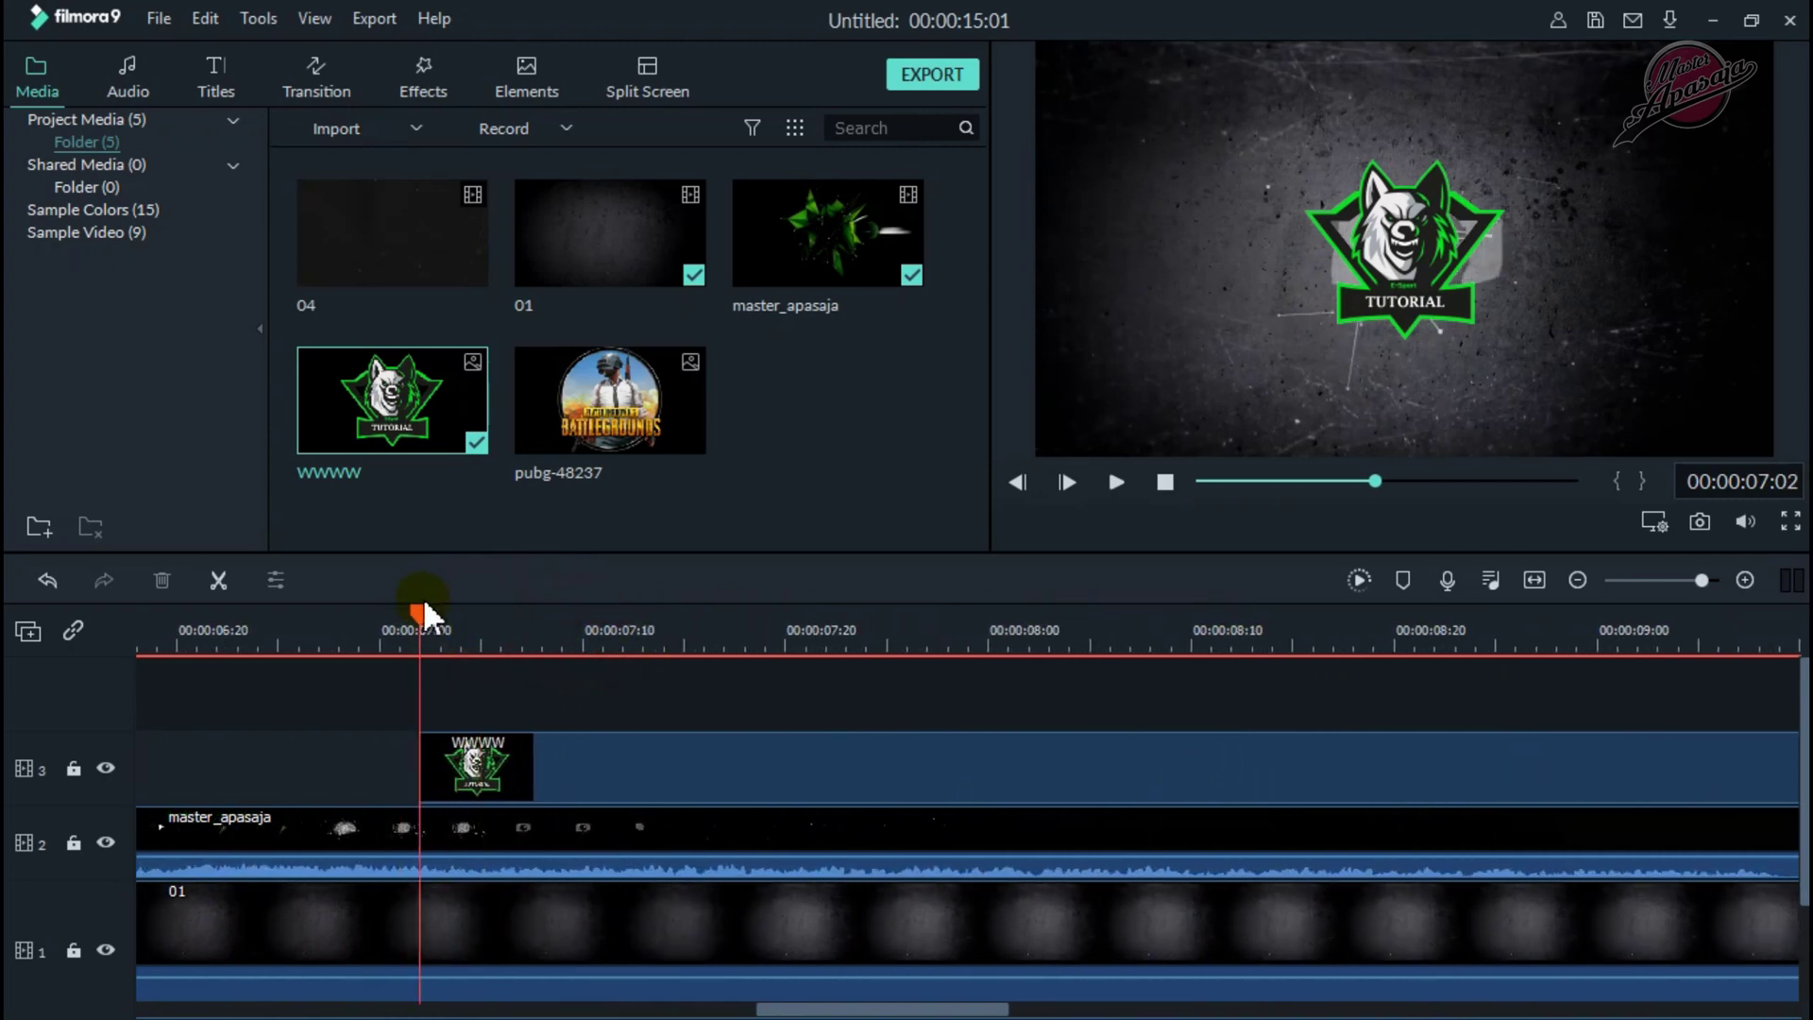
key(Right)
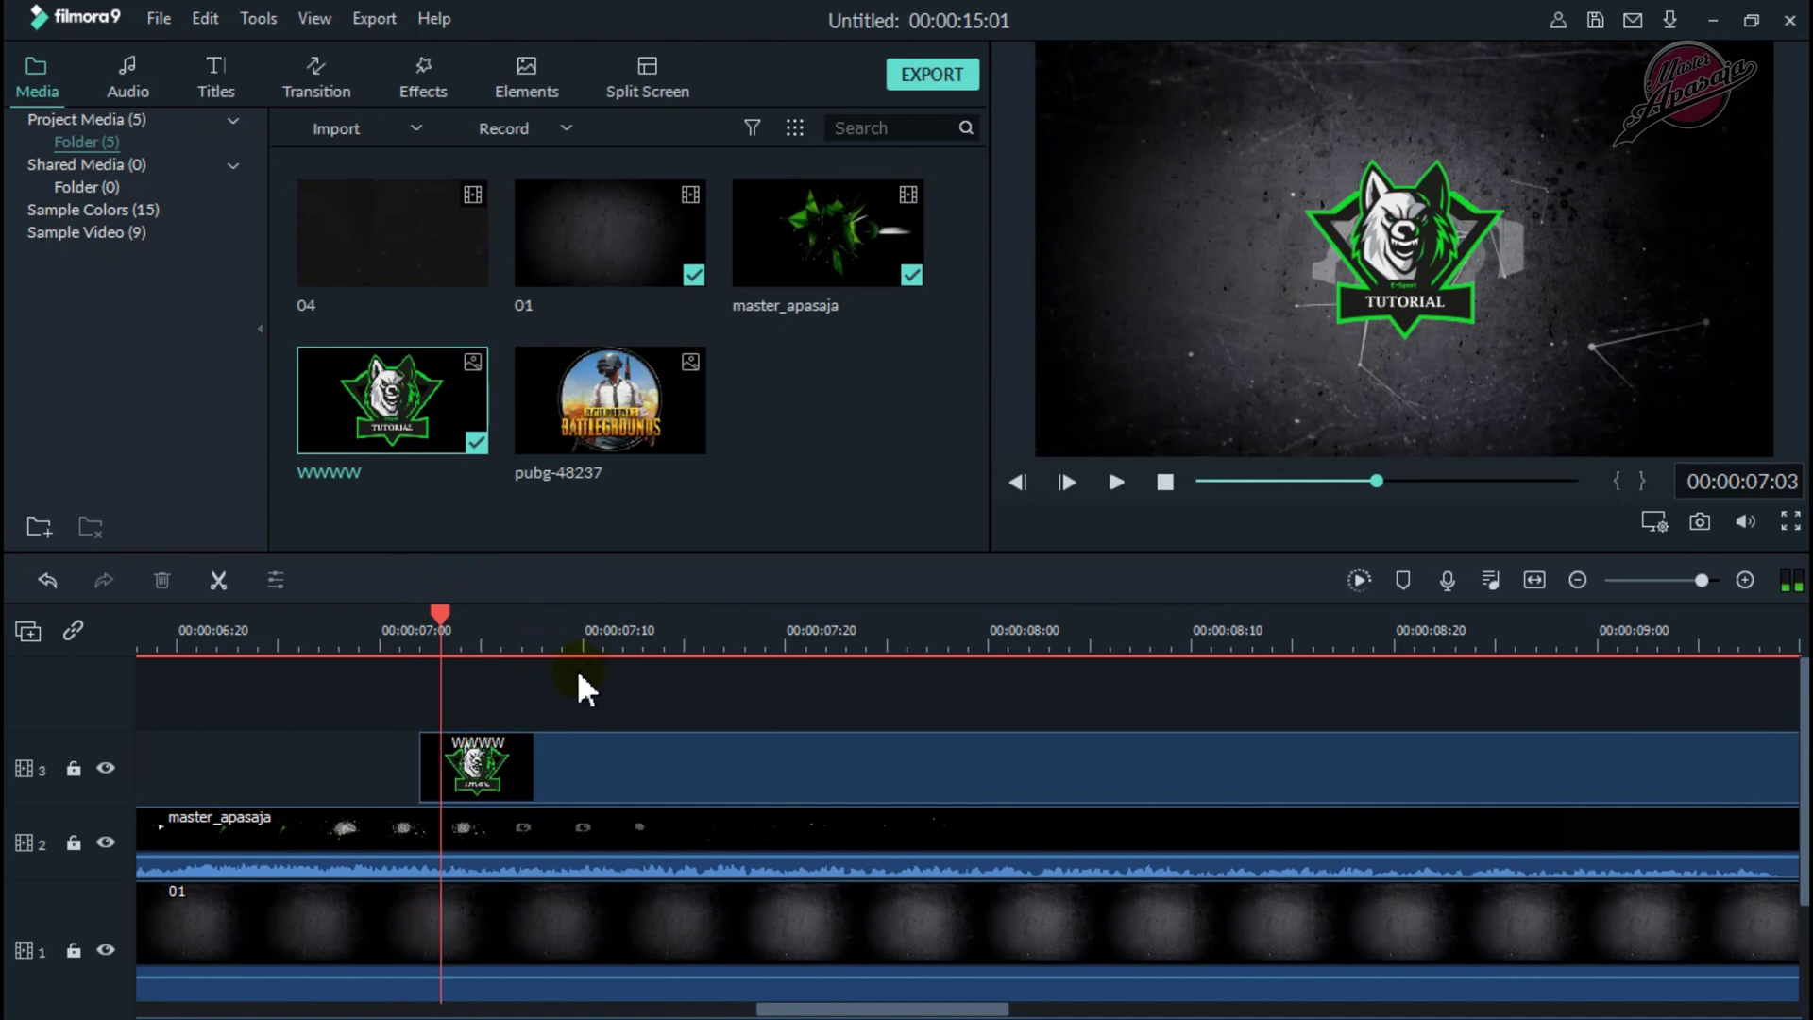
click(538, 768)
click(218, 578)
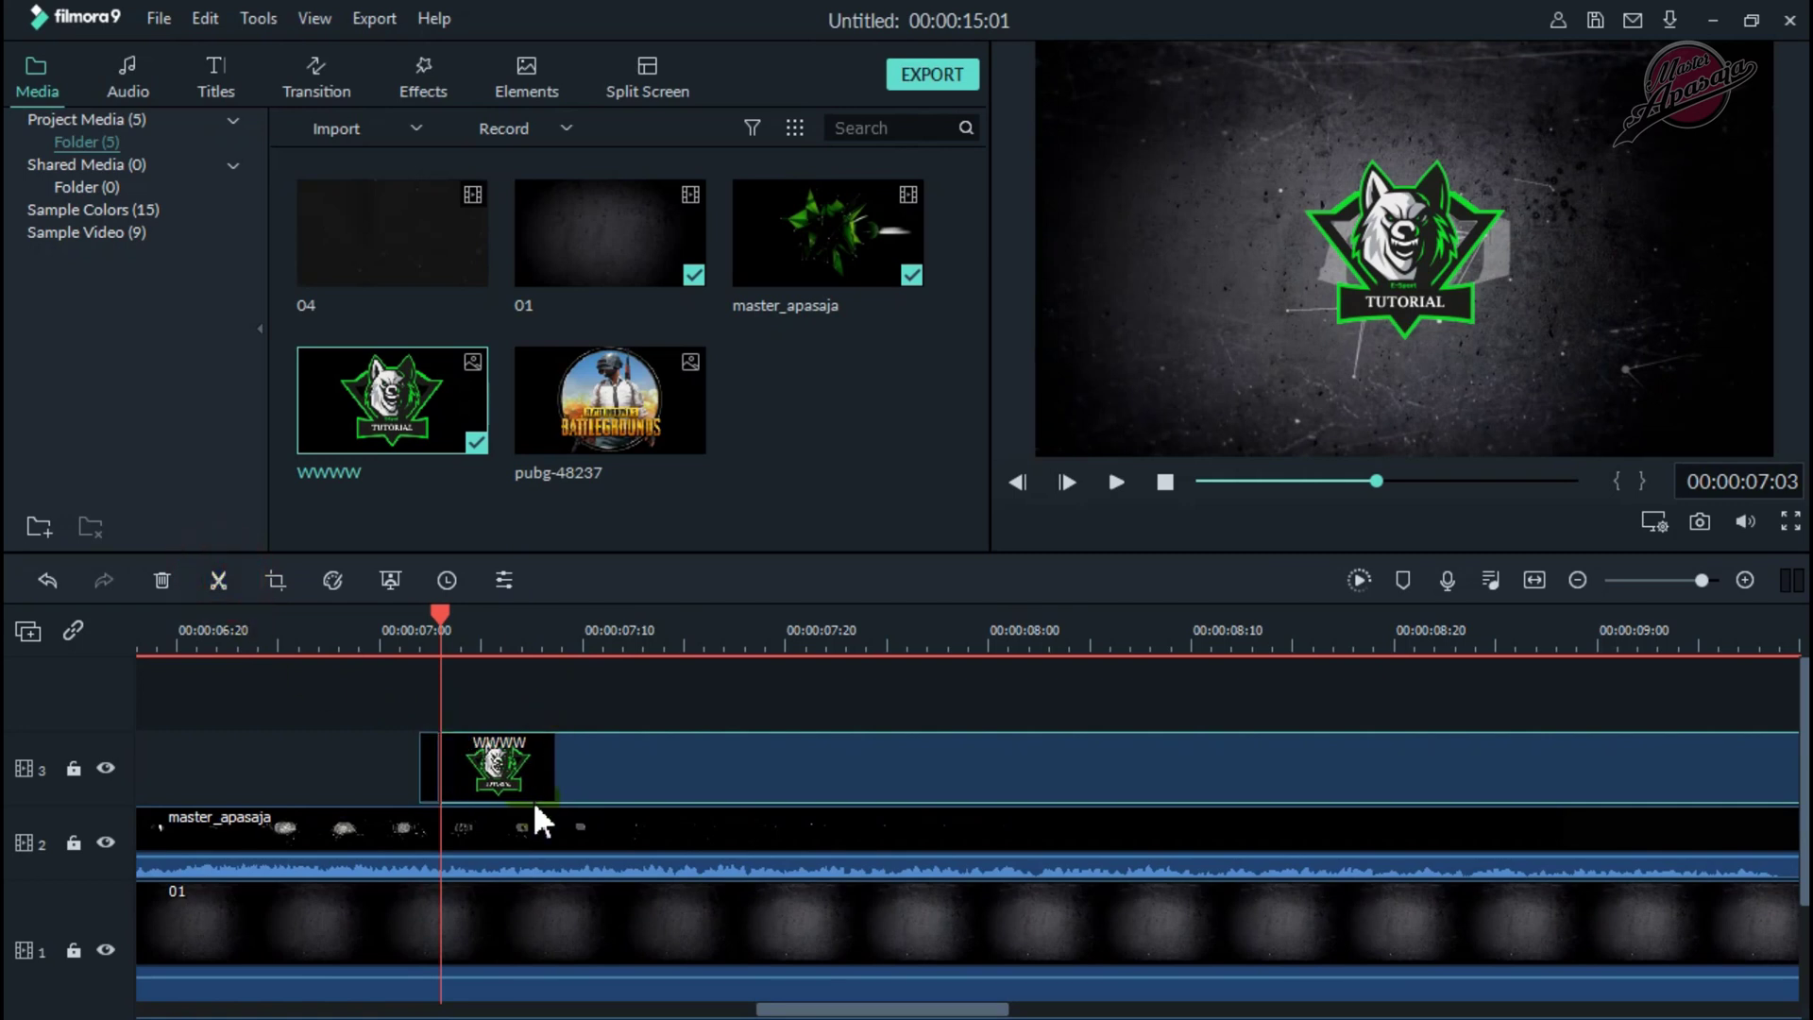
Apply the Zoom in motion to the one-frame first piece of the WWWW logo clip.
click(435, 638)
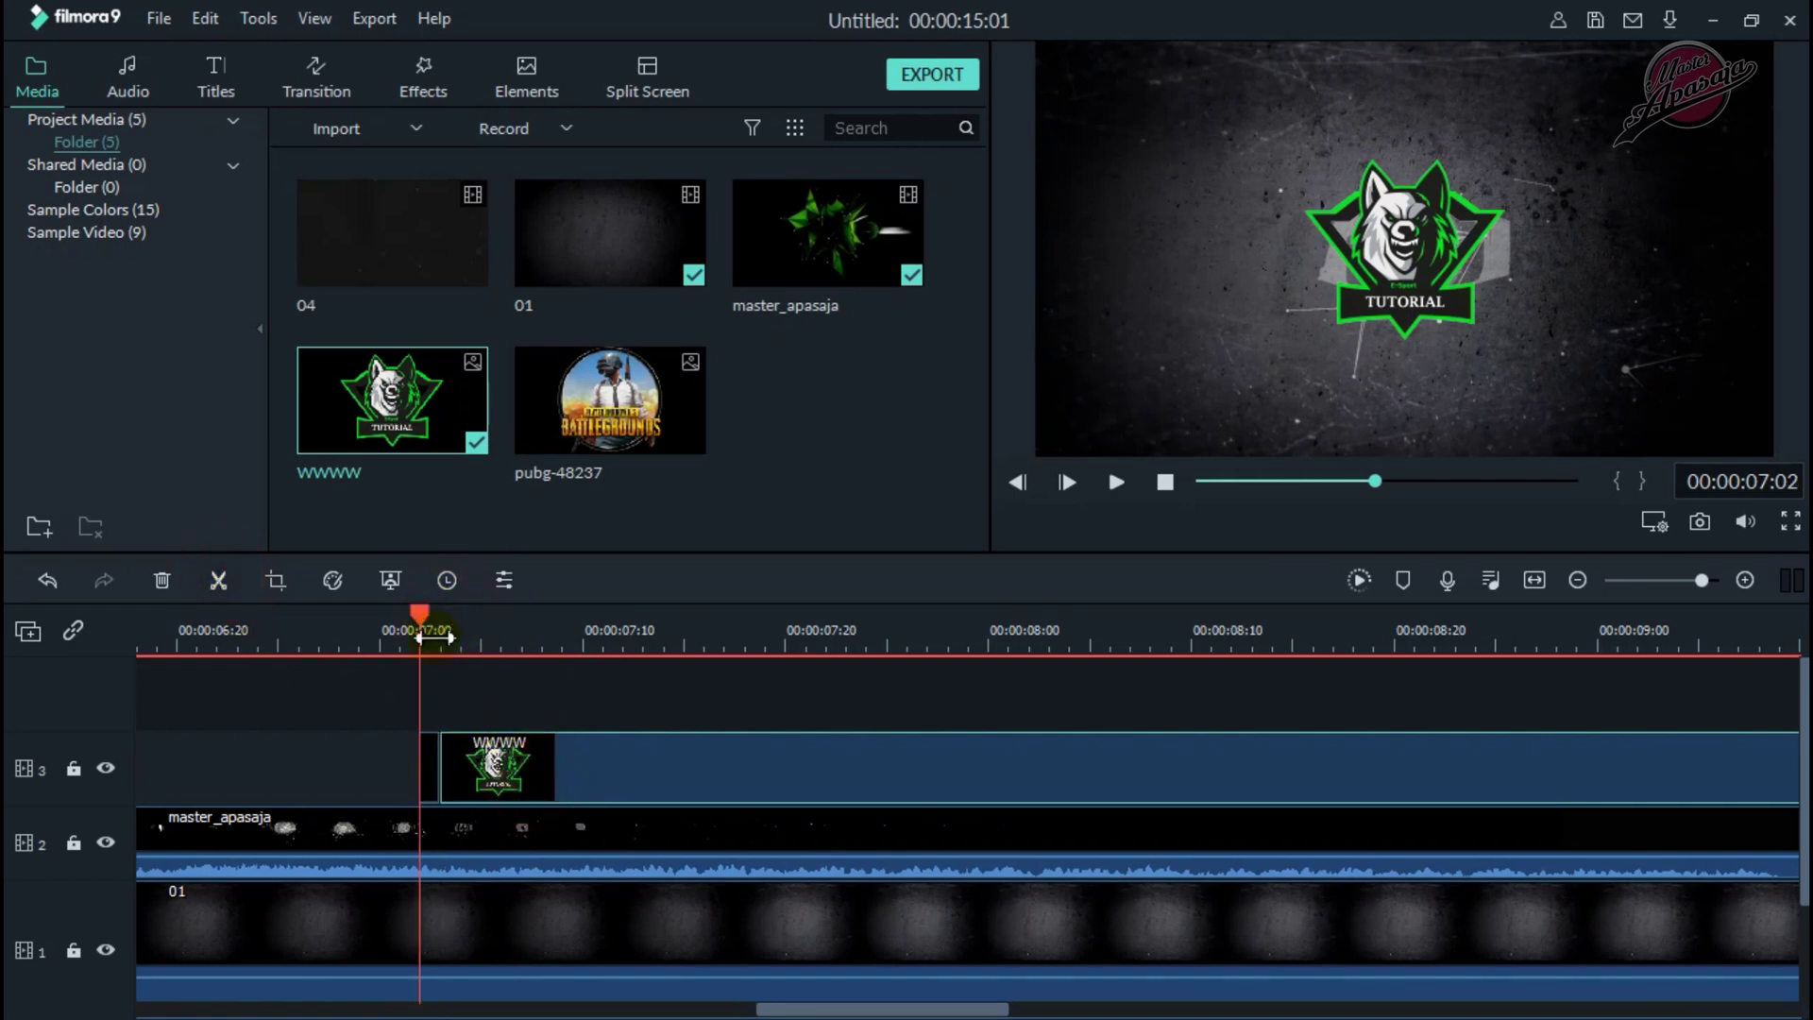
right_click(428, 767)
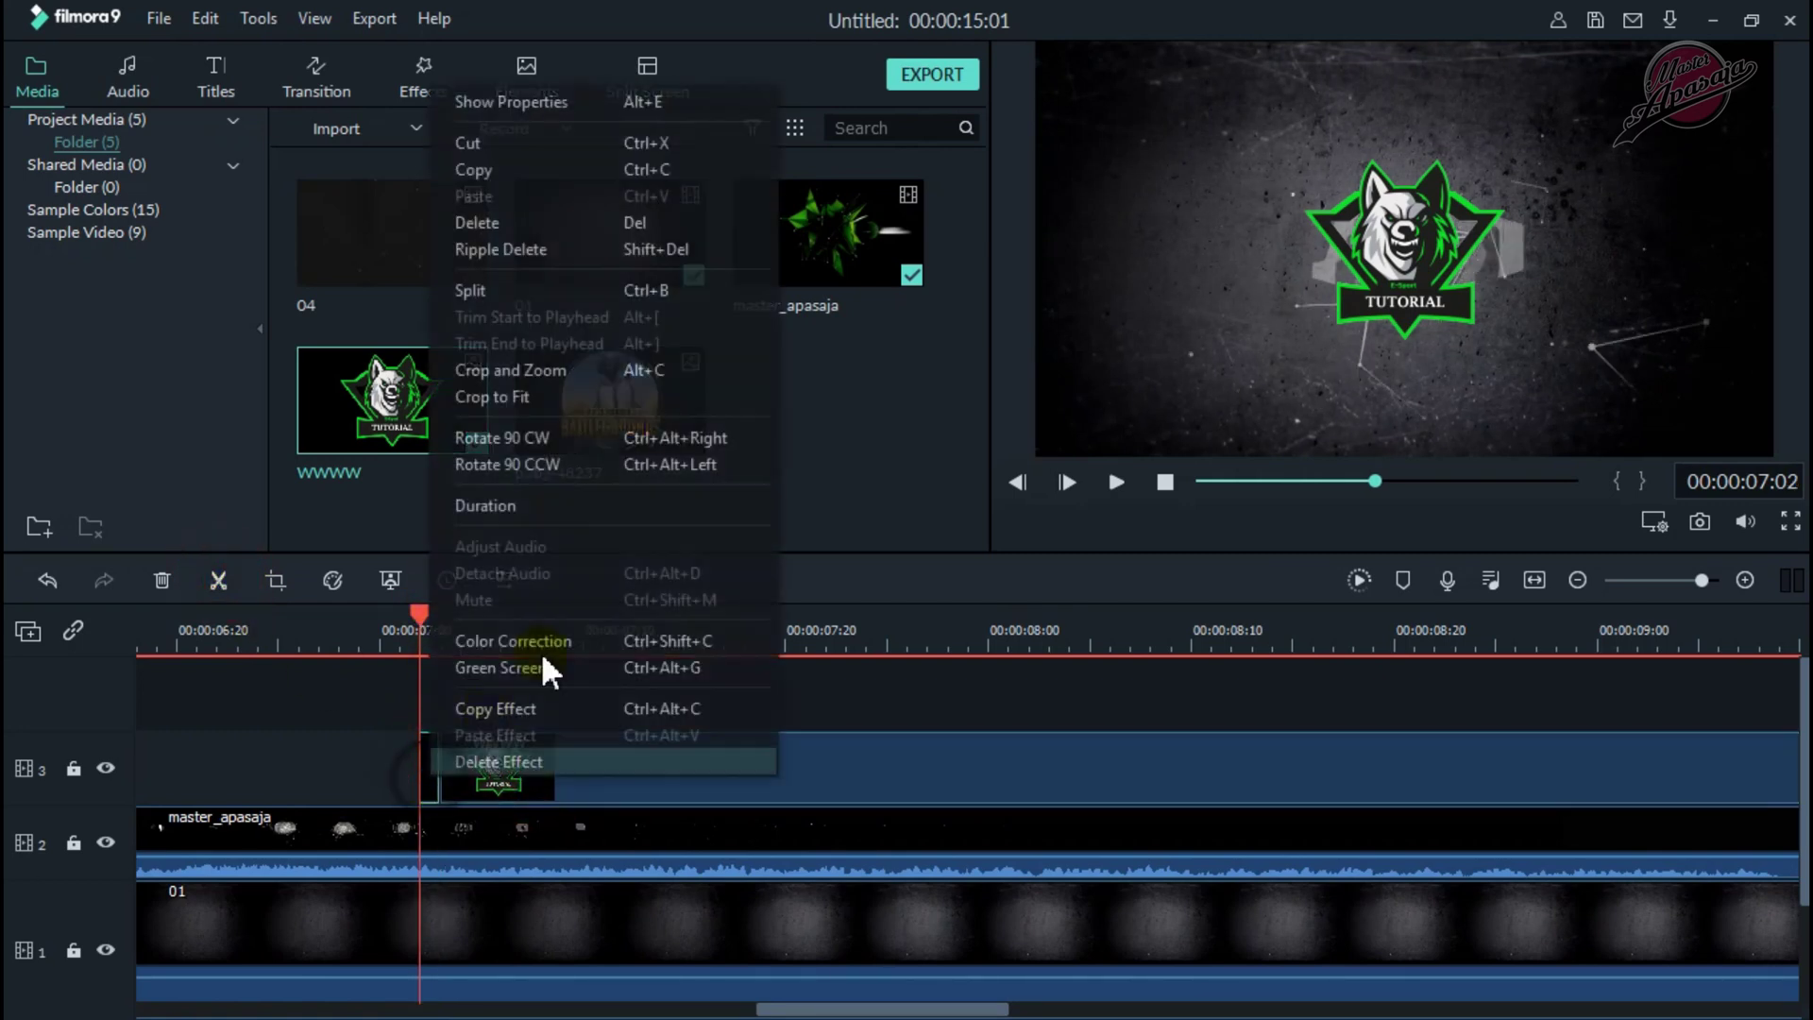
click(565, 106)
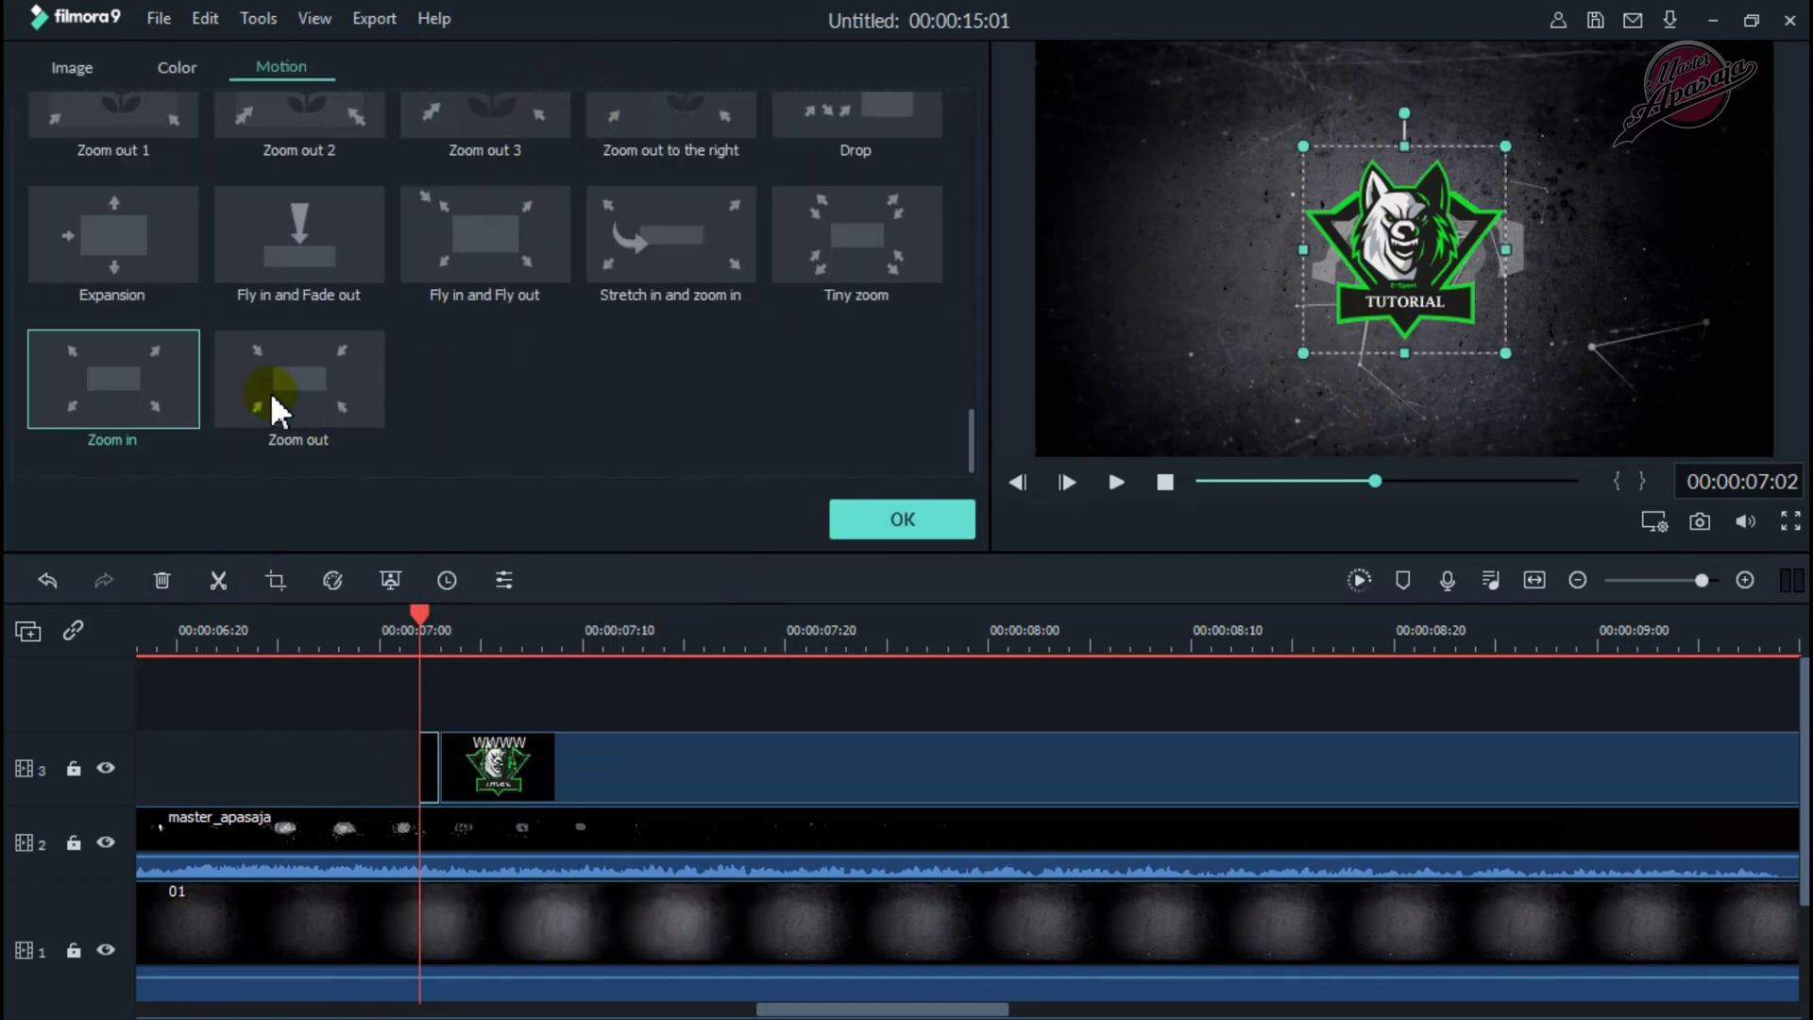
click(167, 397)
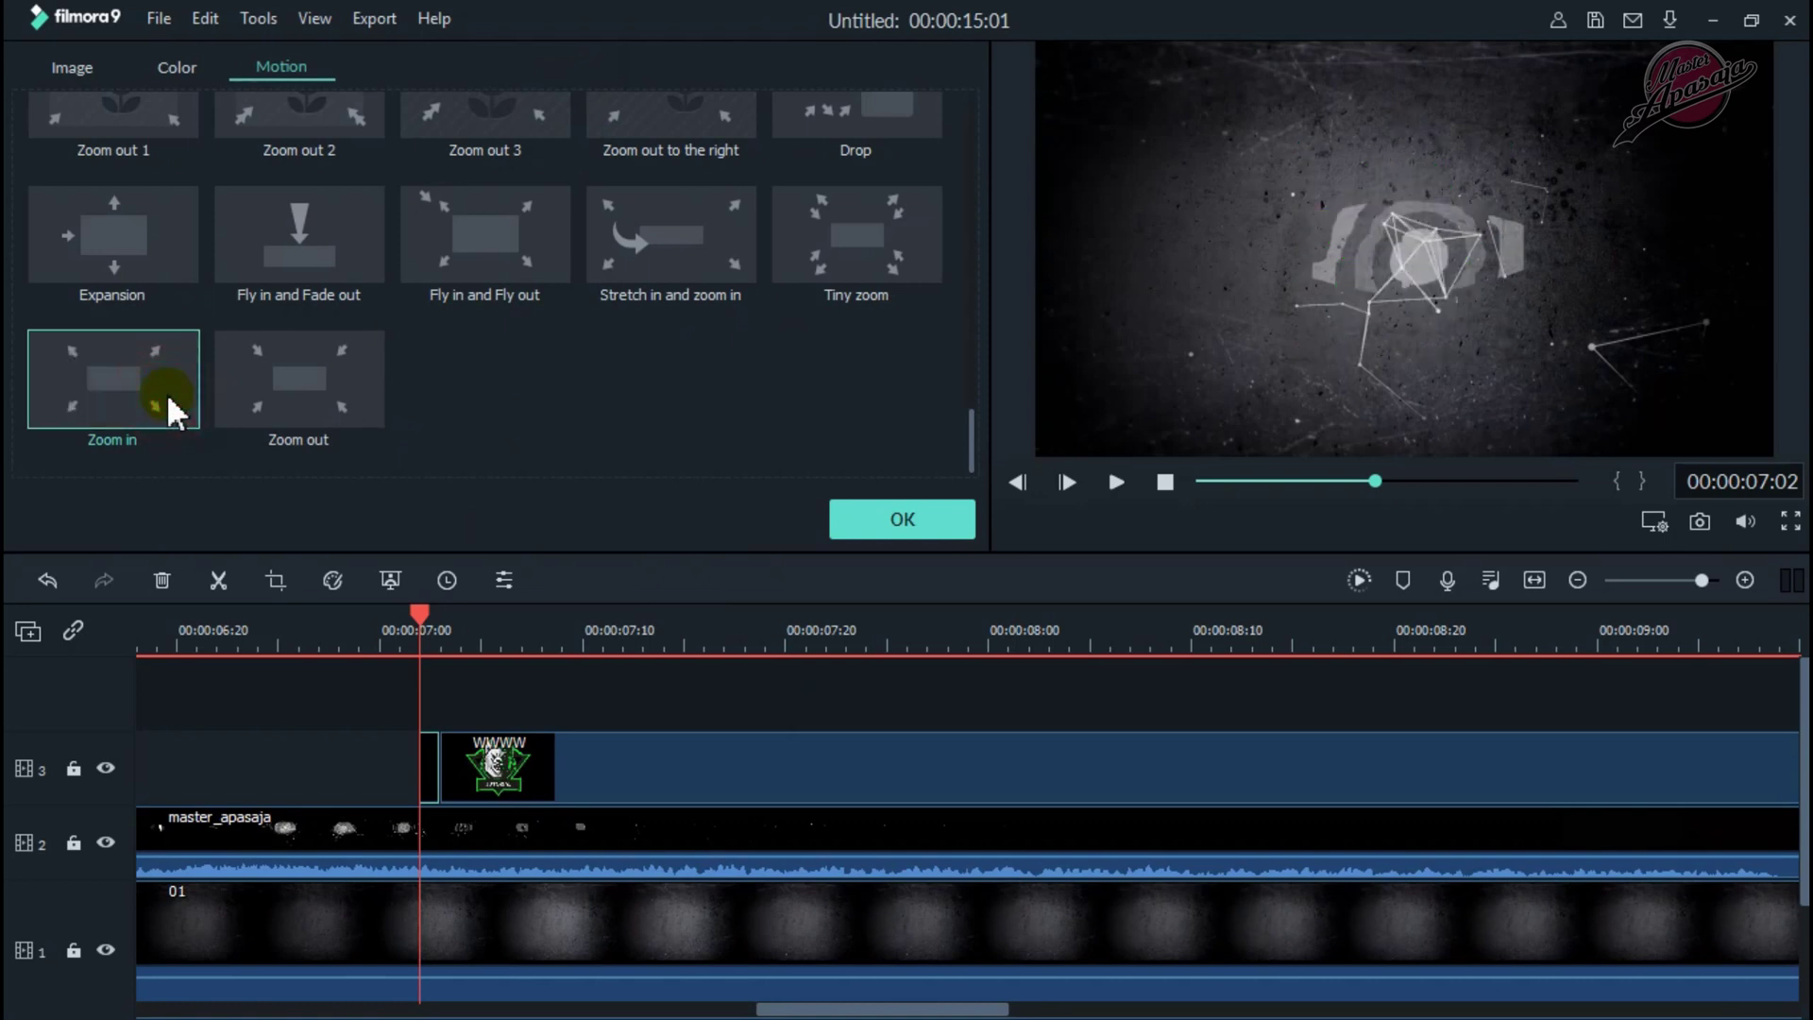
click(921, 515)
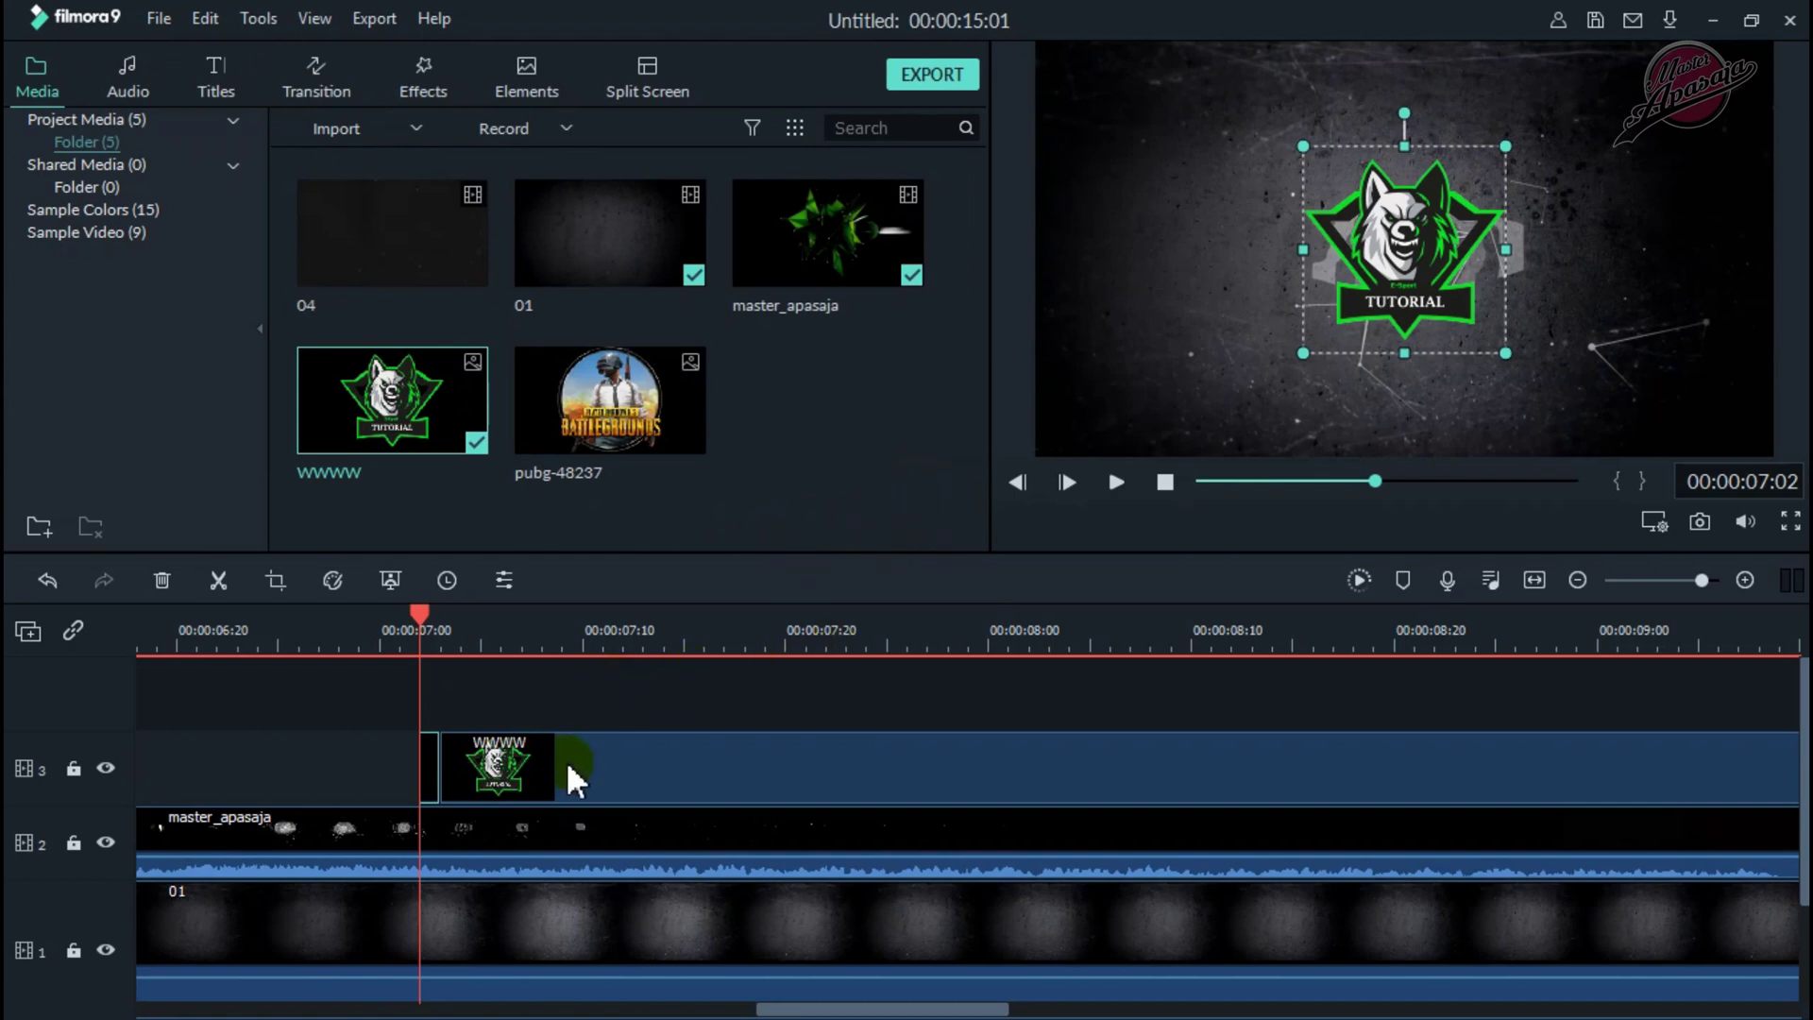
Apply the Zoom in motion to the long second piece of the WWWW logo clip and return the playhead to 00:00:07:02.
drag(419, 616, 468, 615)
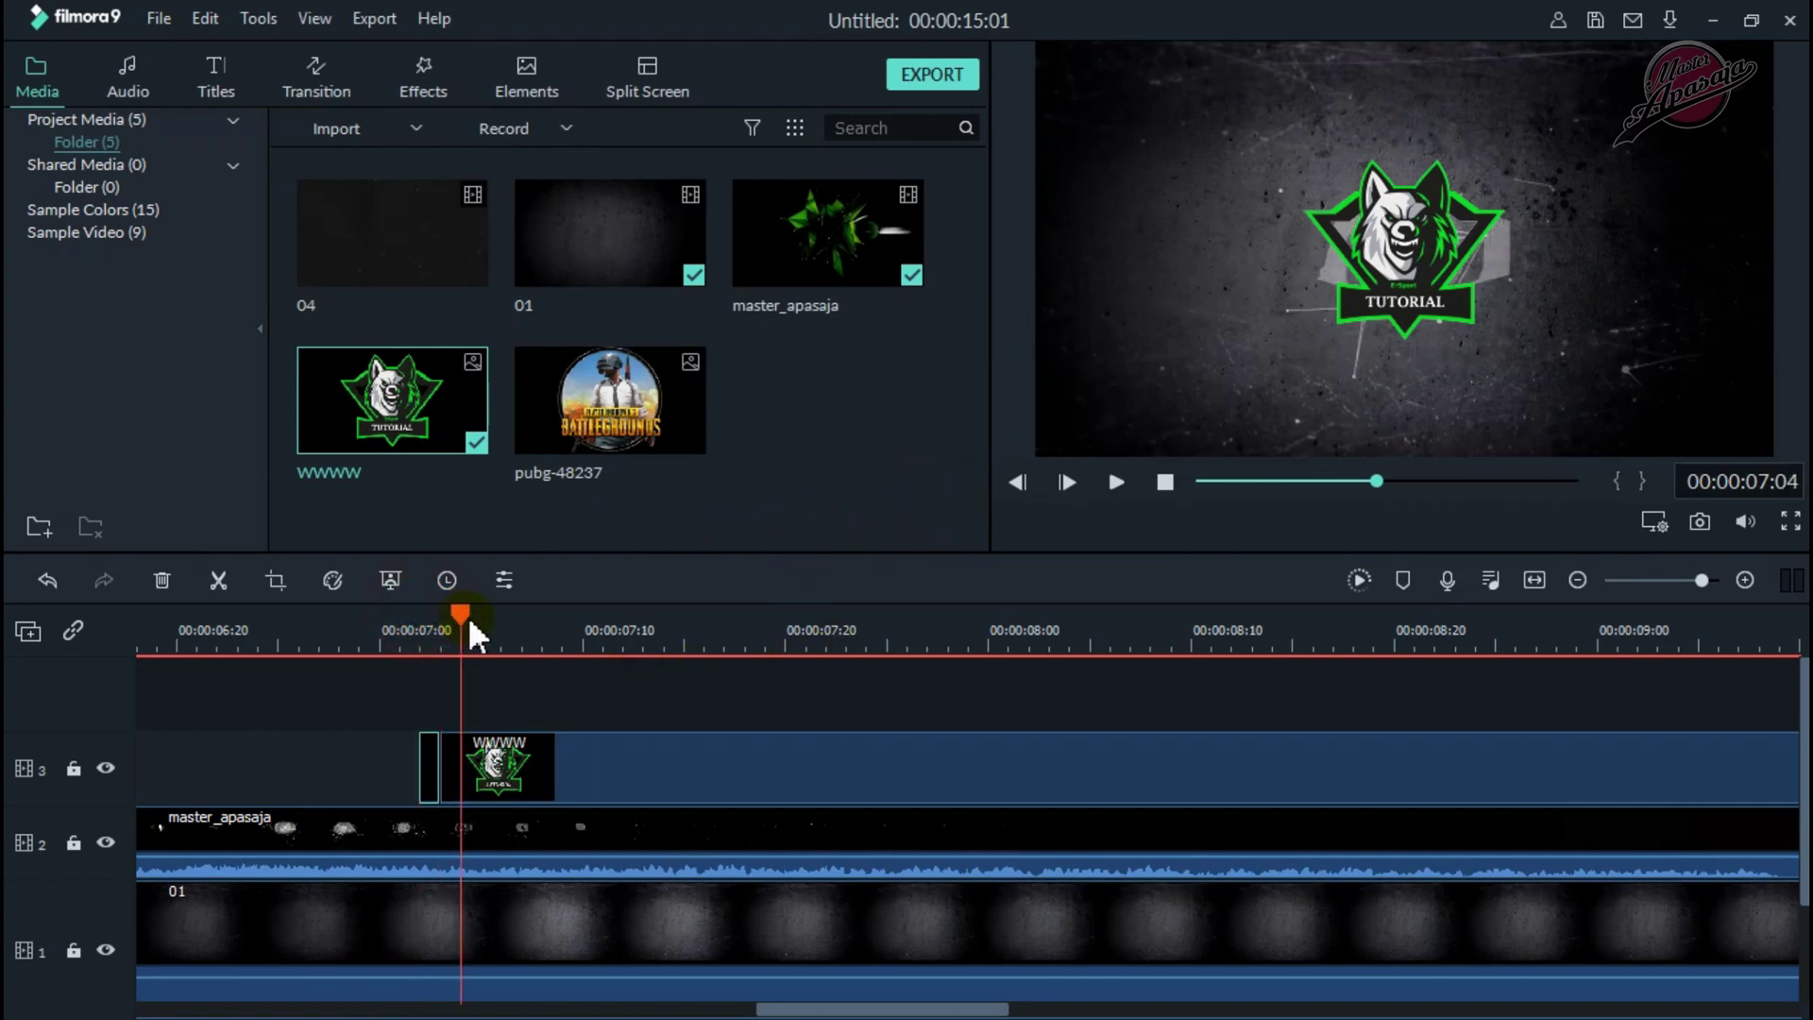
click(539, 774)
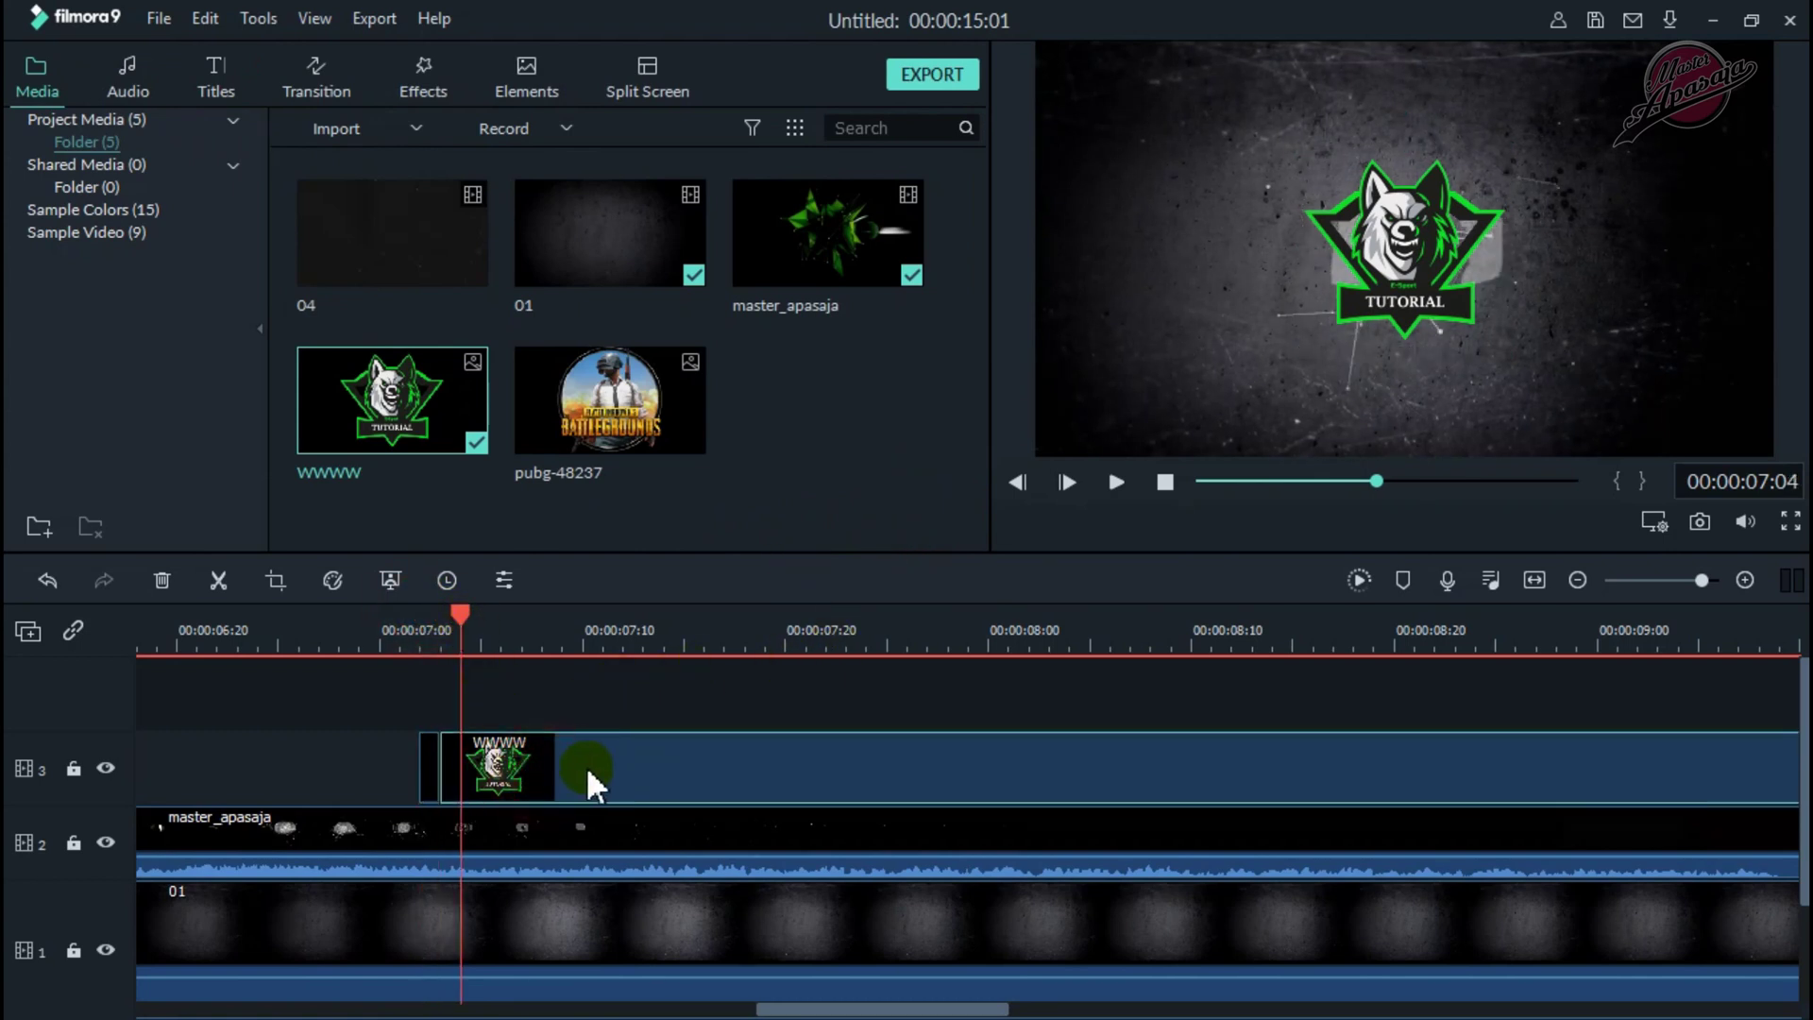
double_click(580, 773)
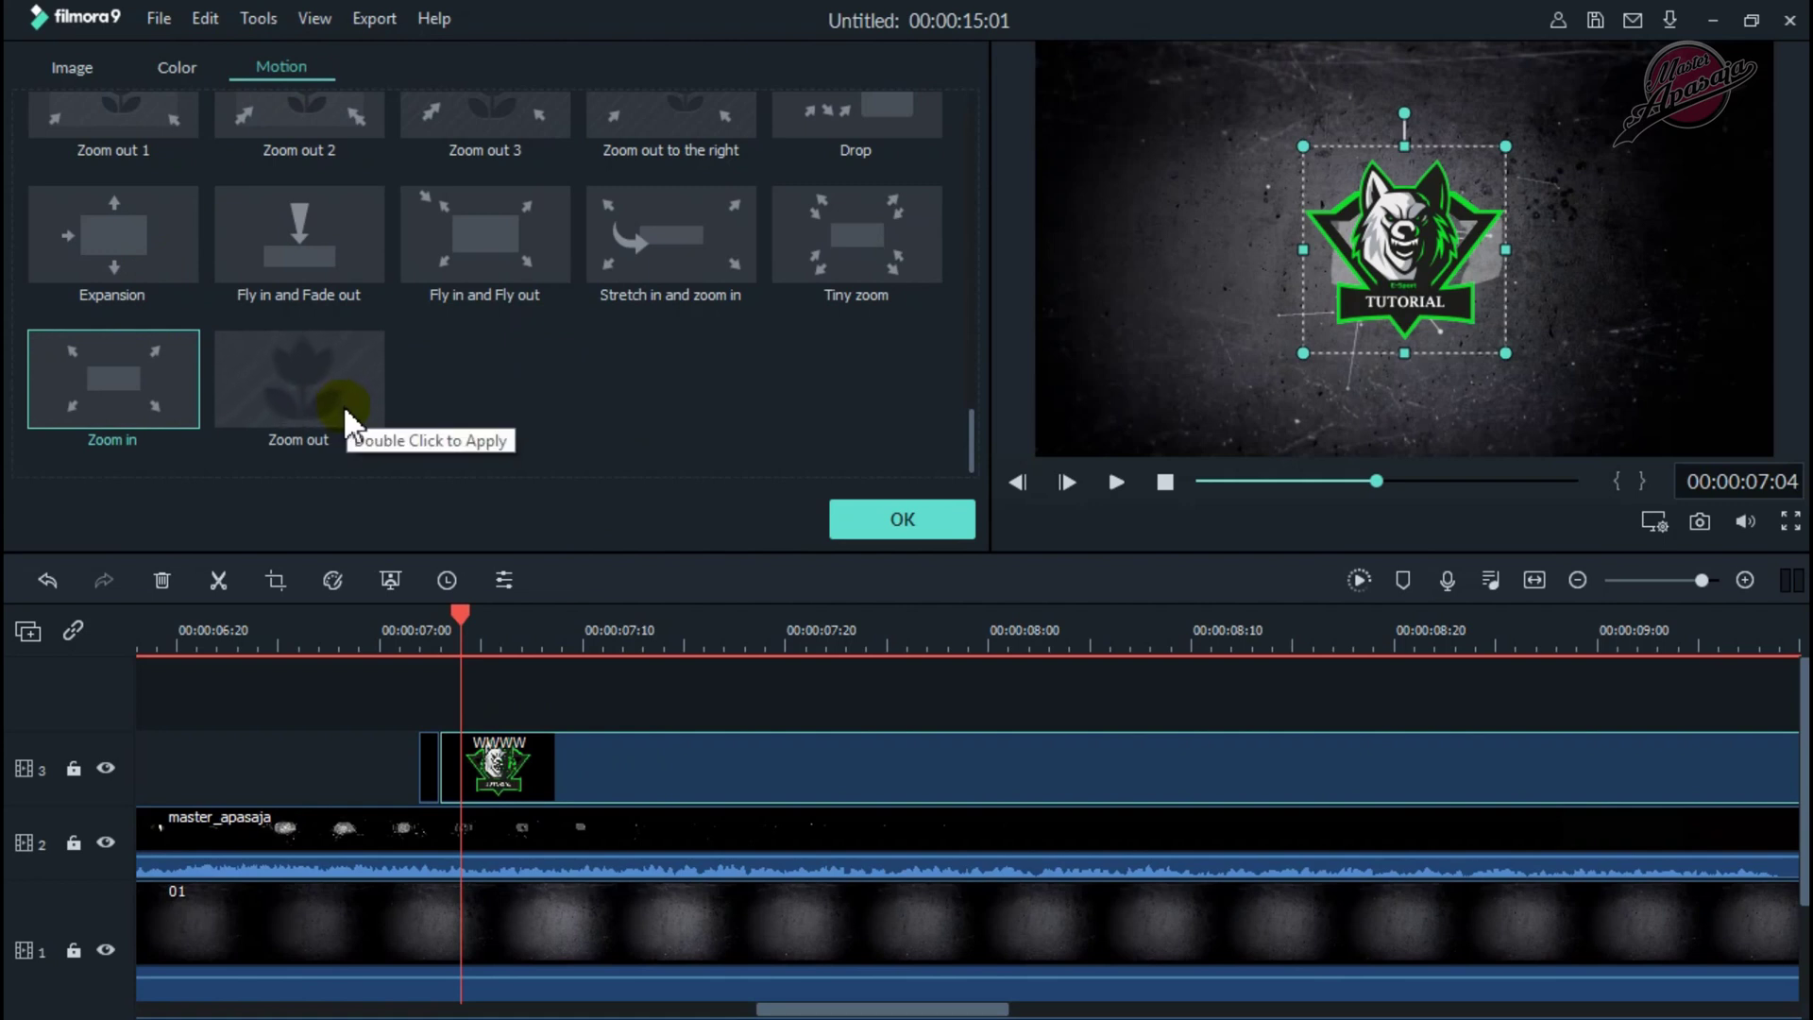
double_click(167, 407)
click(914, 521)
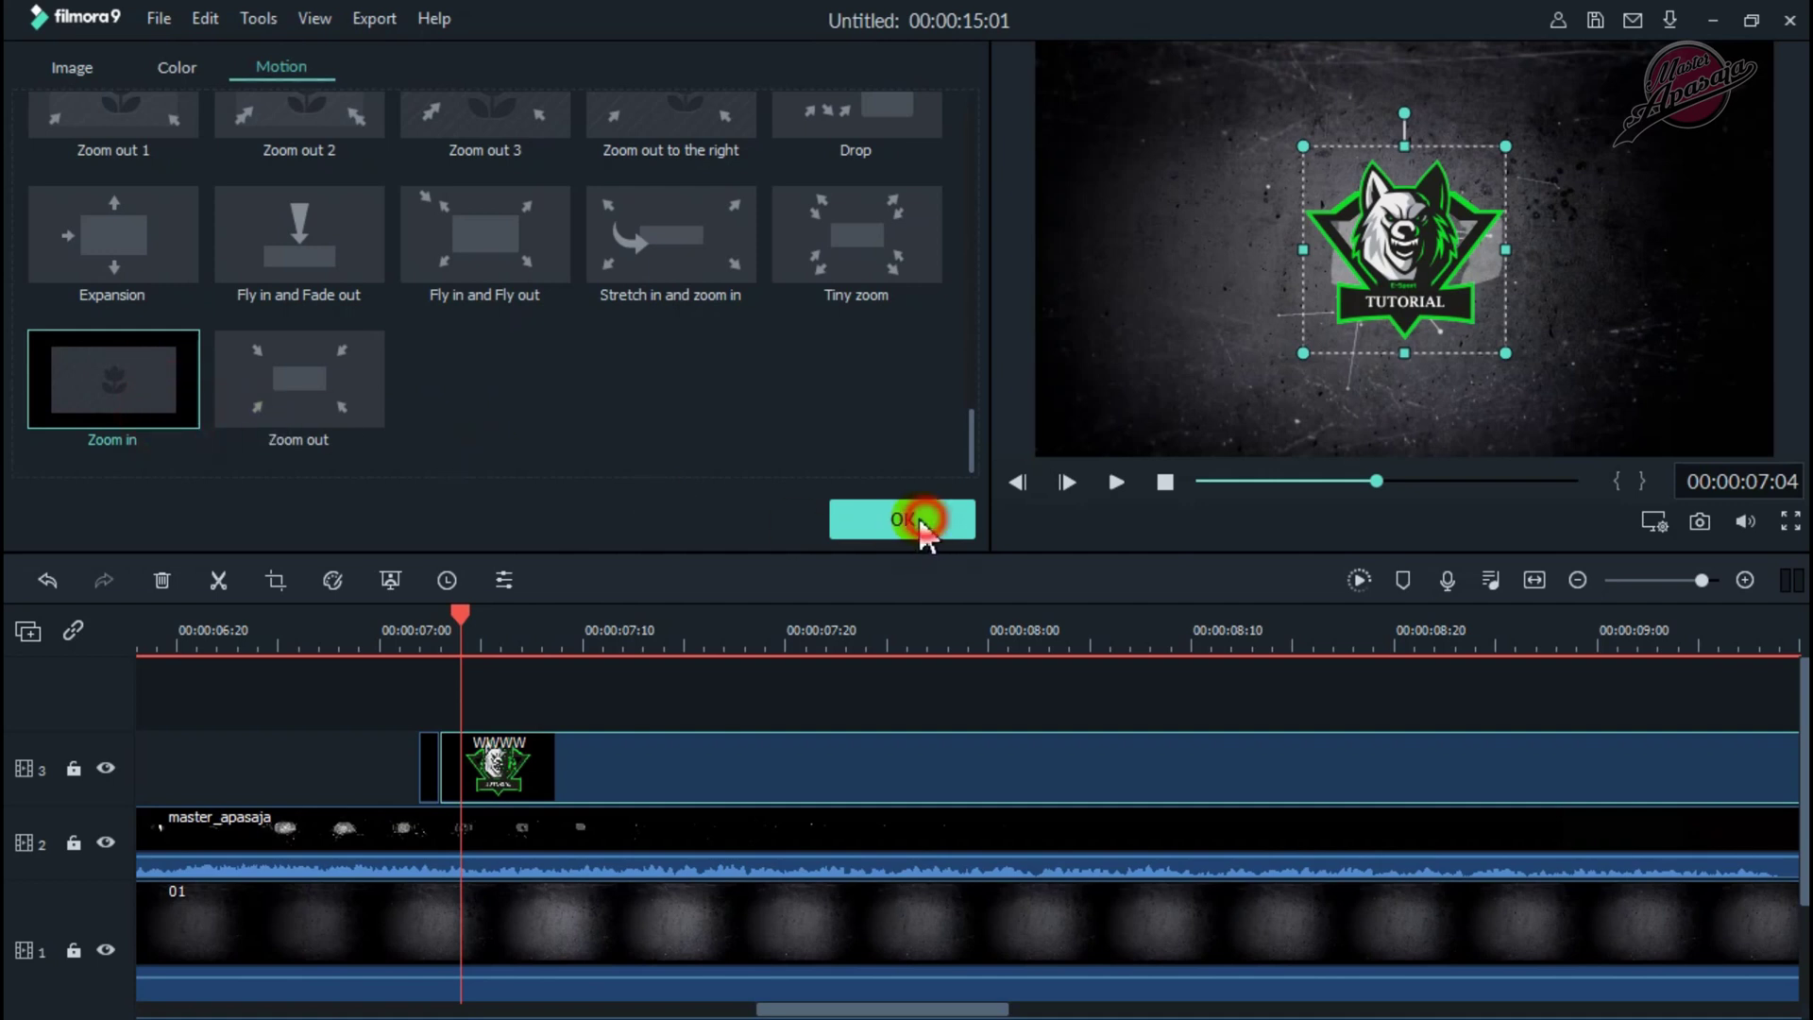
click(900, 518)
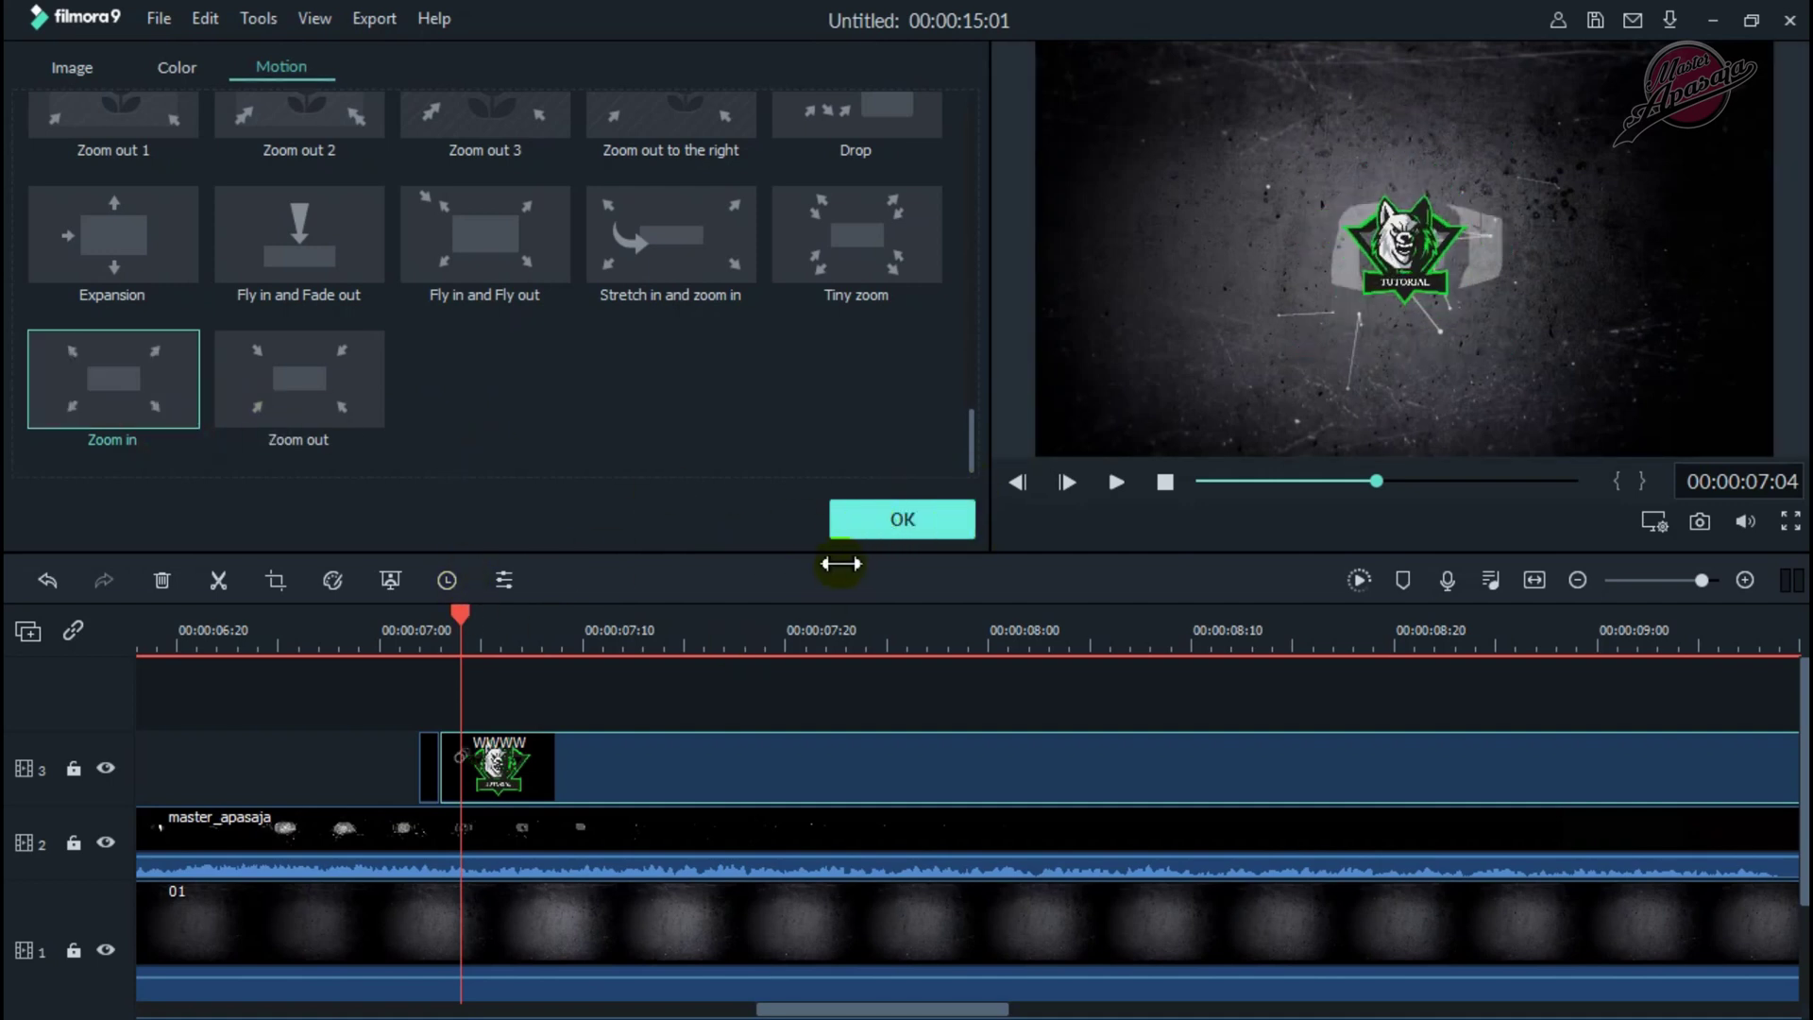
click(900, 518)
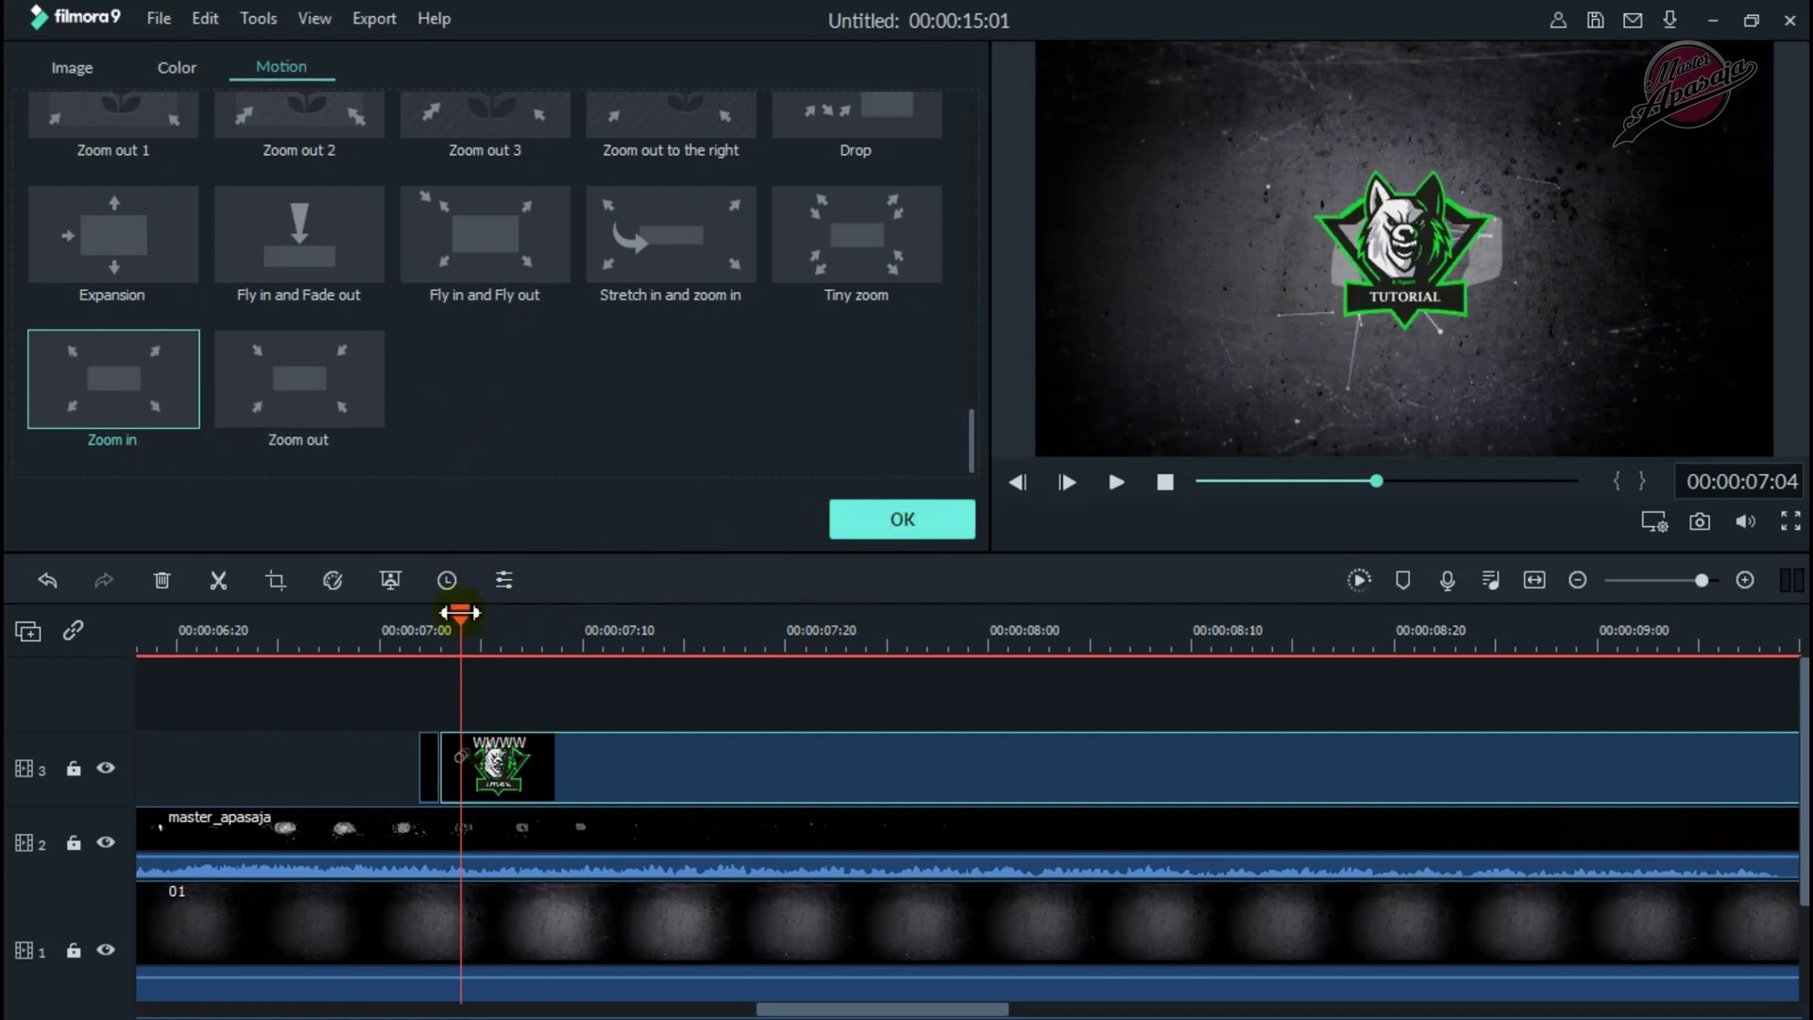
click(426, 617)
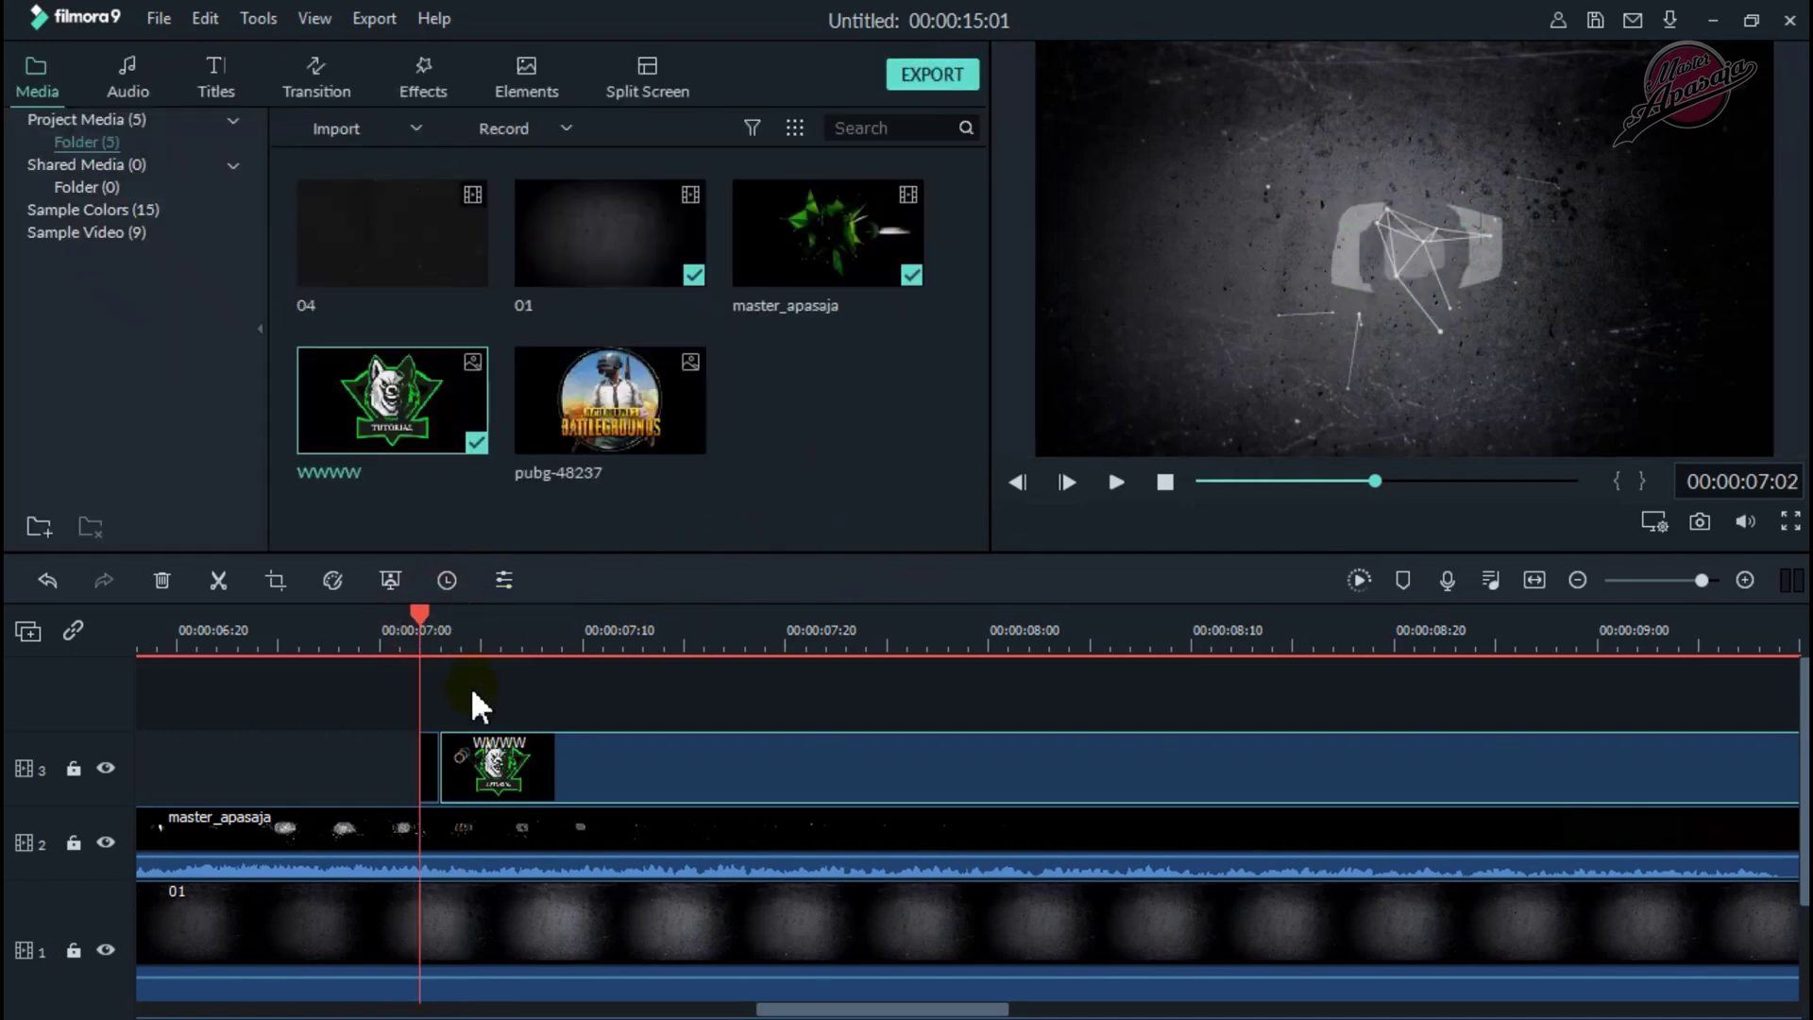
Apply the Zoom out motion to the one-frame first piece of the WWWW logo clip.
click(432, 781)
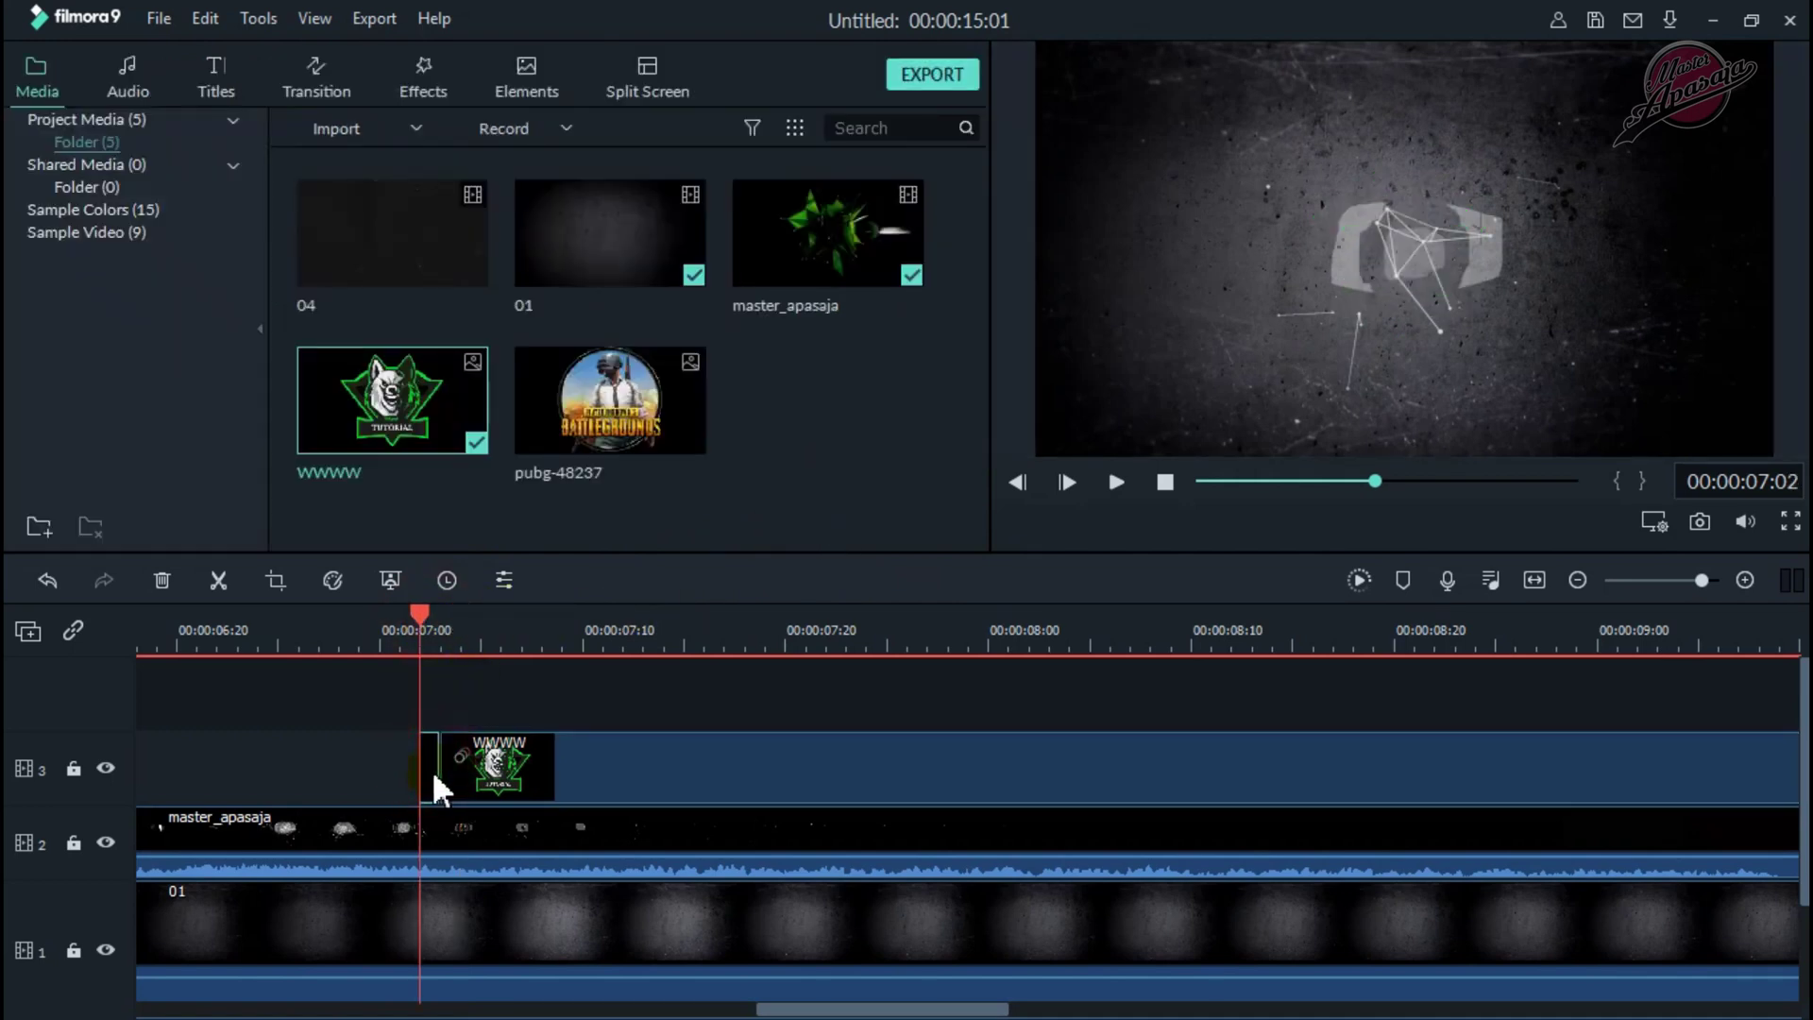
right_click(423, 756)
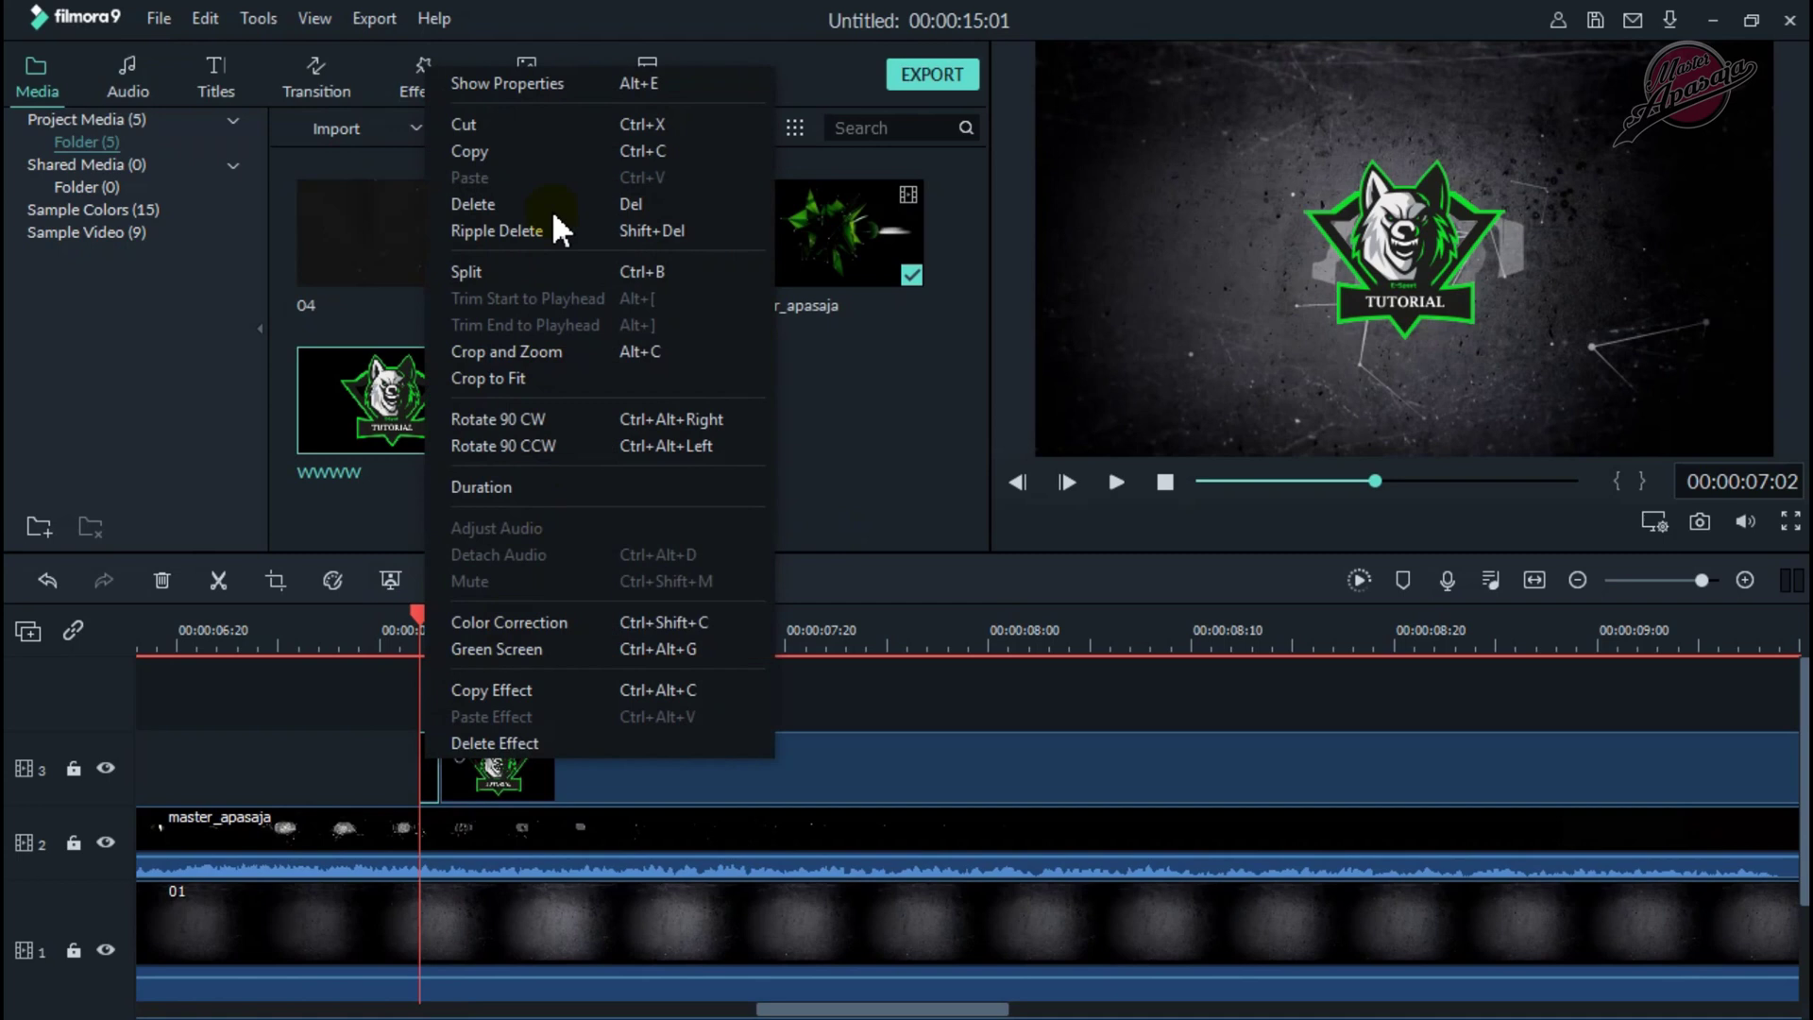
click(541, 89)
click(326, 381)
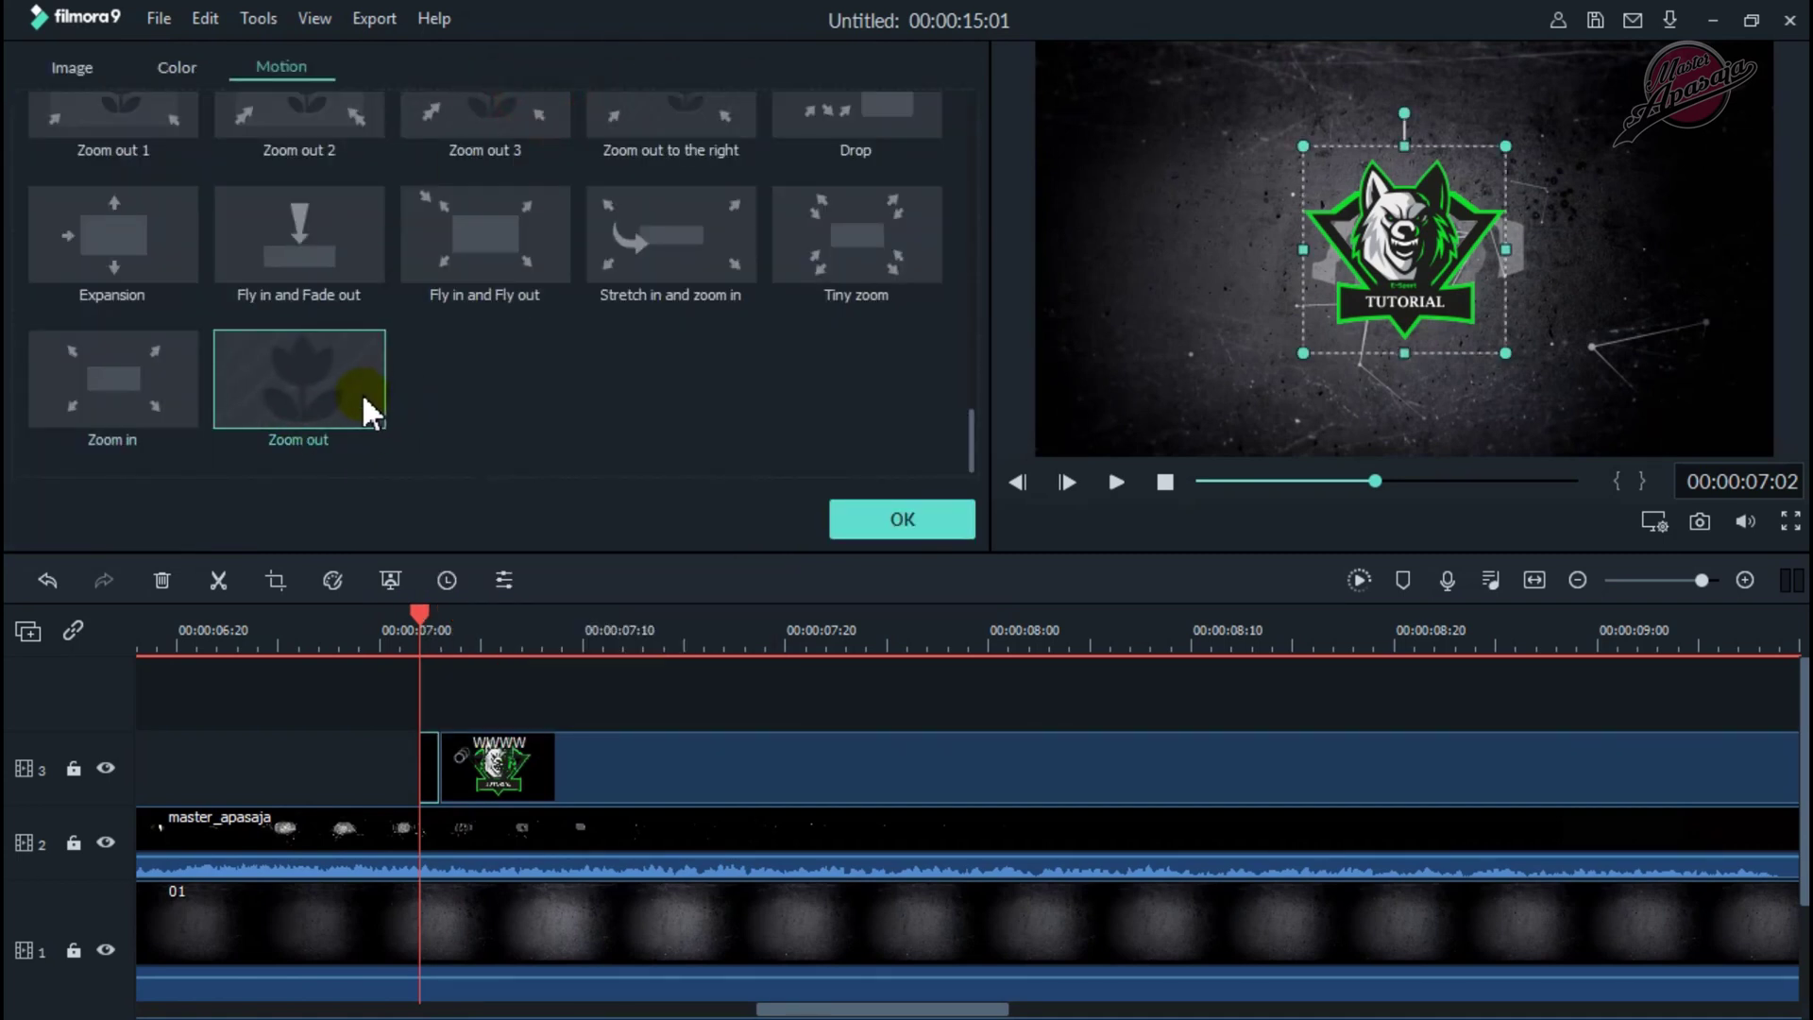
click(362, 395)
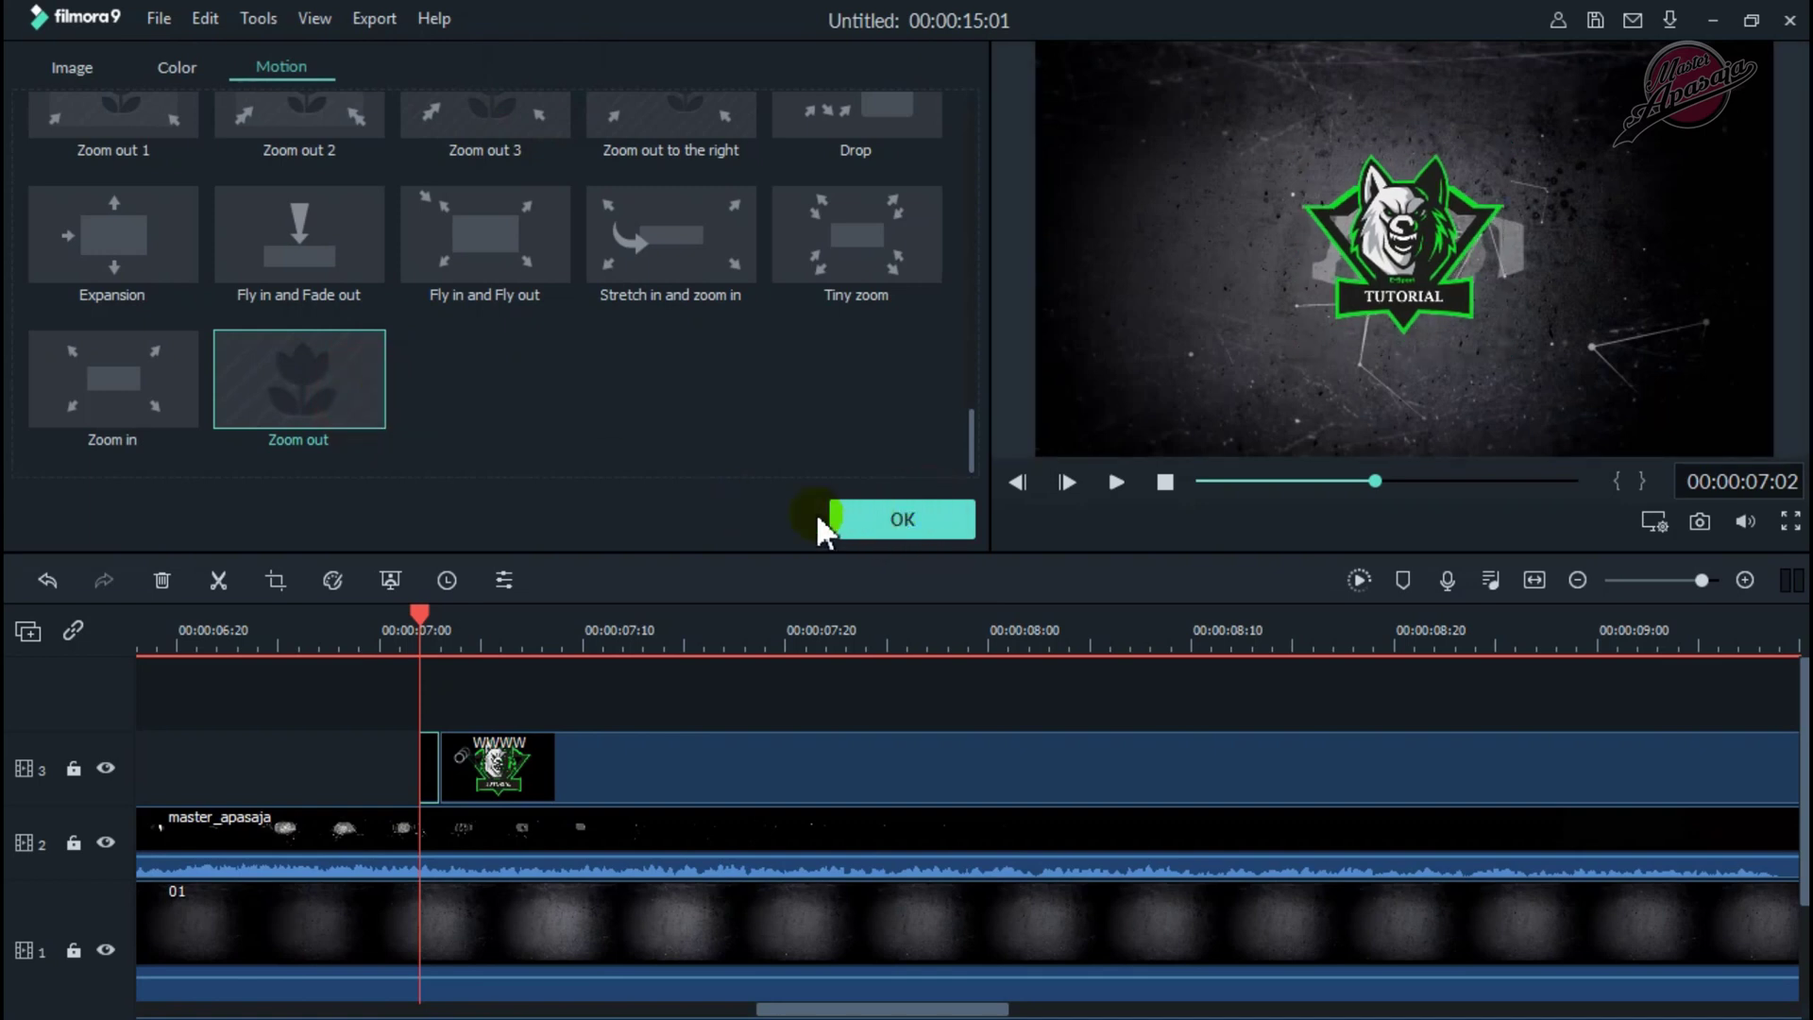
click(841, 519)
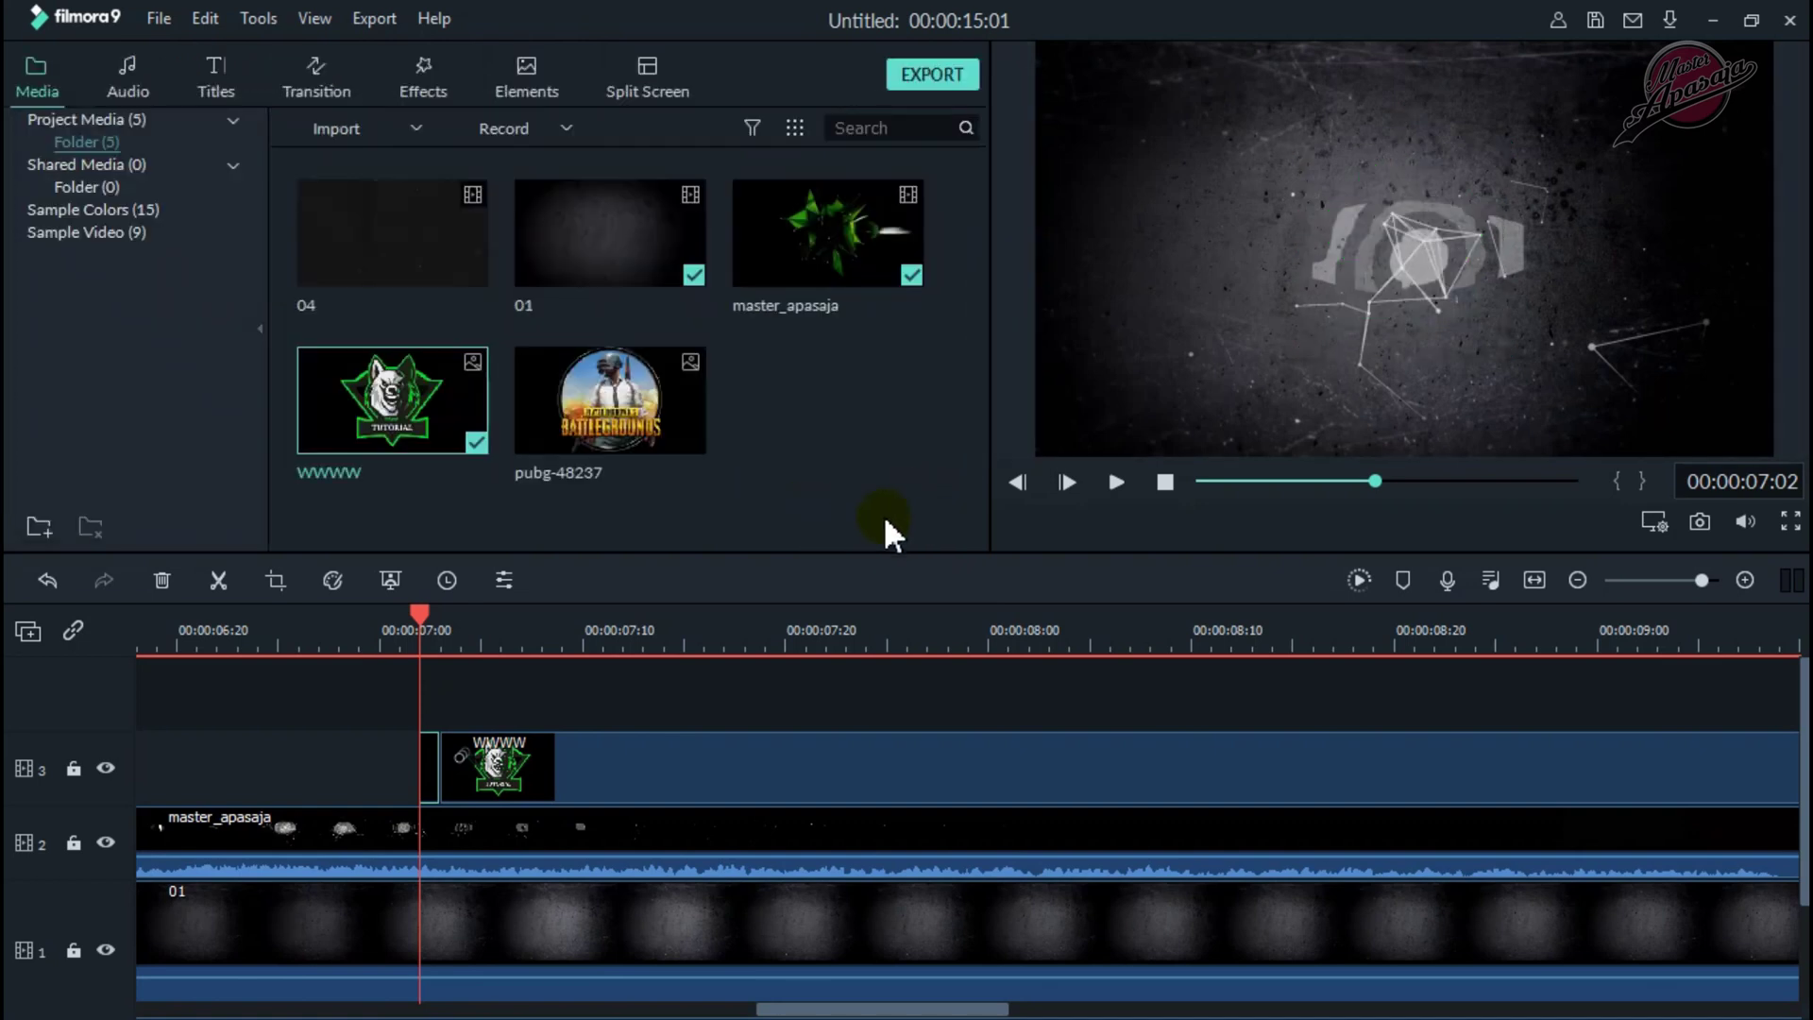
Render the timeline preview and play the intro through, pausing near 00:00:13:15.
click(1358, 580)
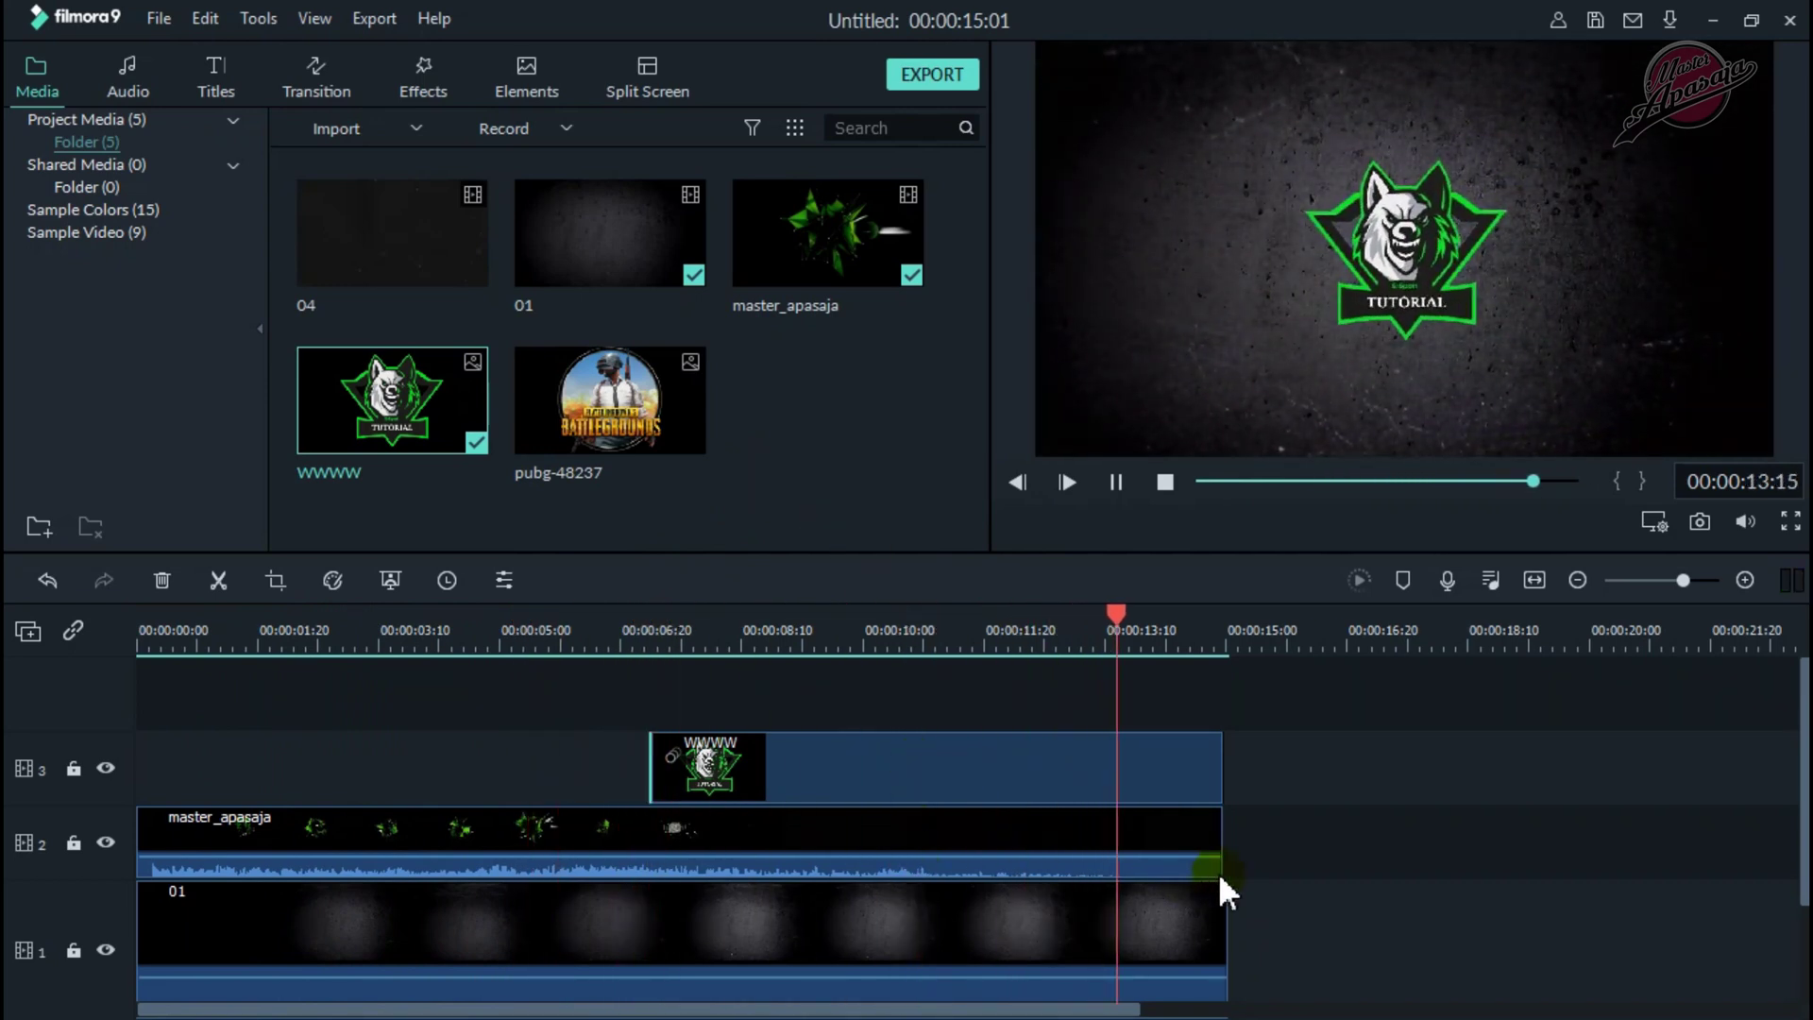
key(space)
Place the 04 clip at the very start of the timeline on a new track 4, above the WWWW logo.
click(474, 253)
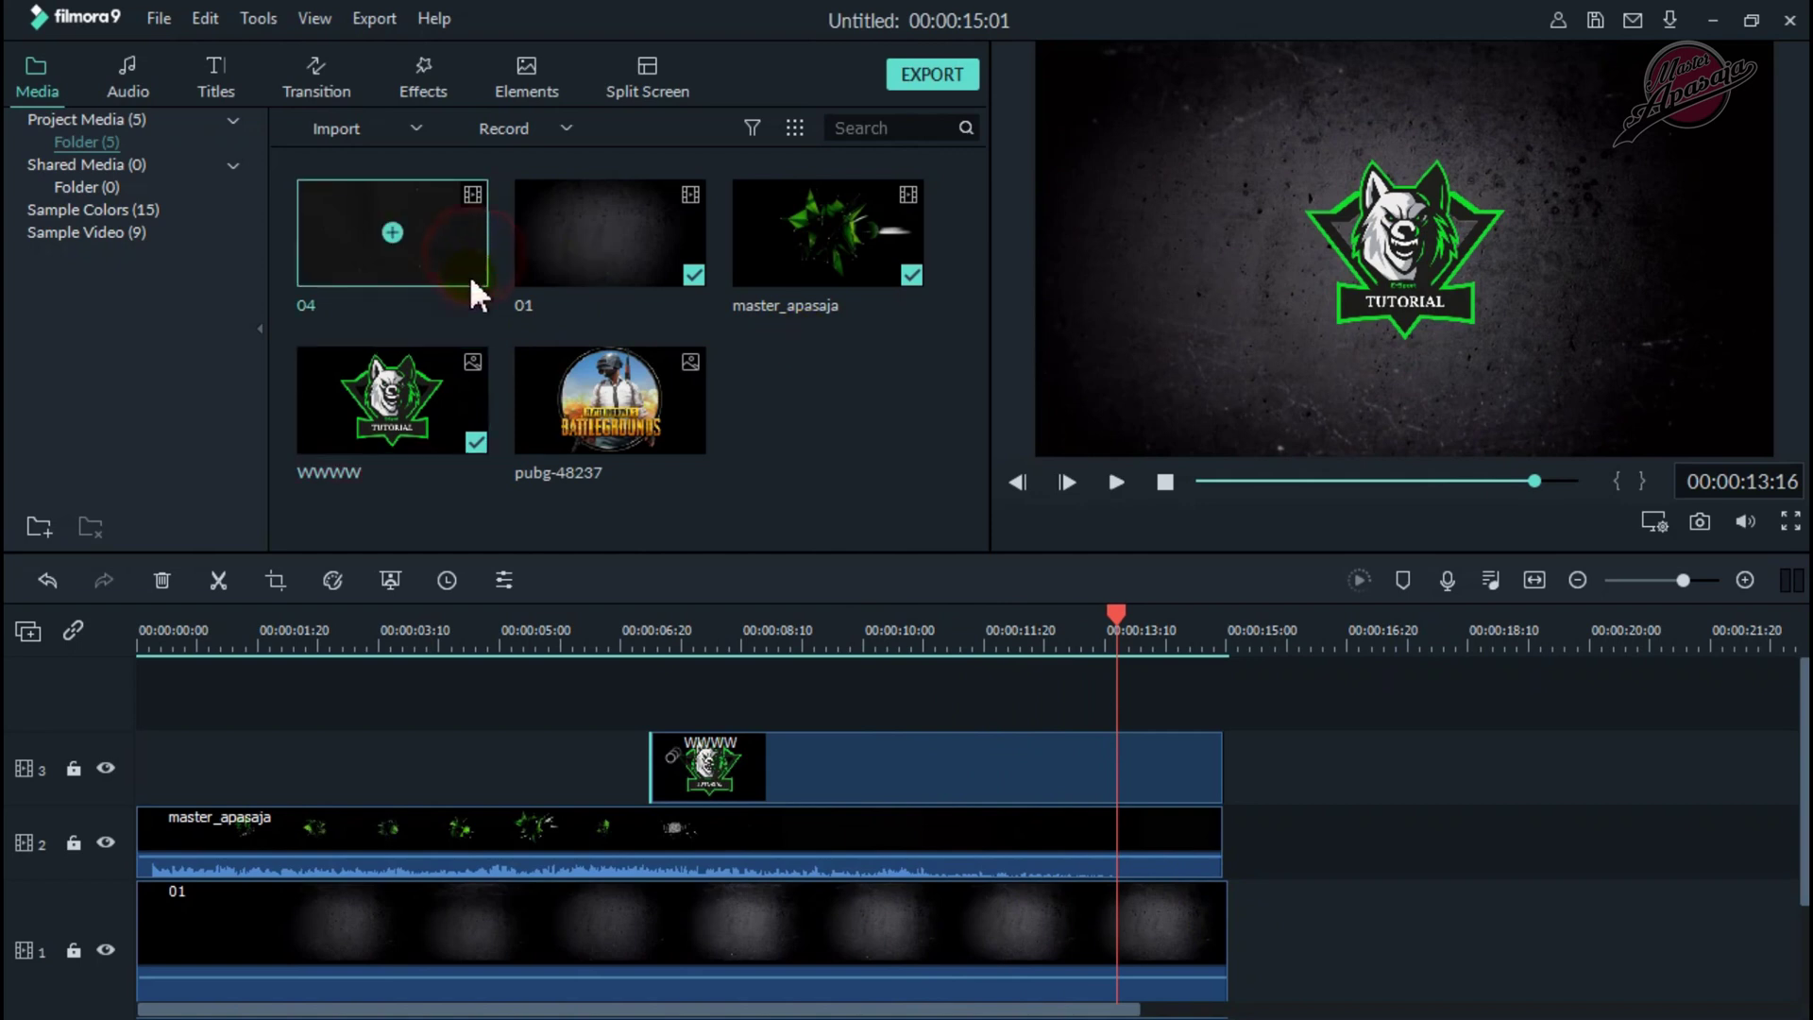
drag(461, 270, 104, 673)
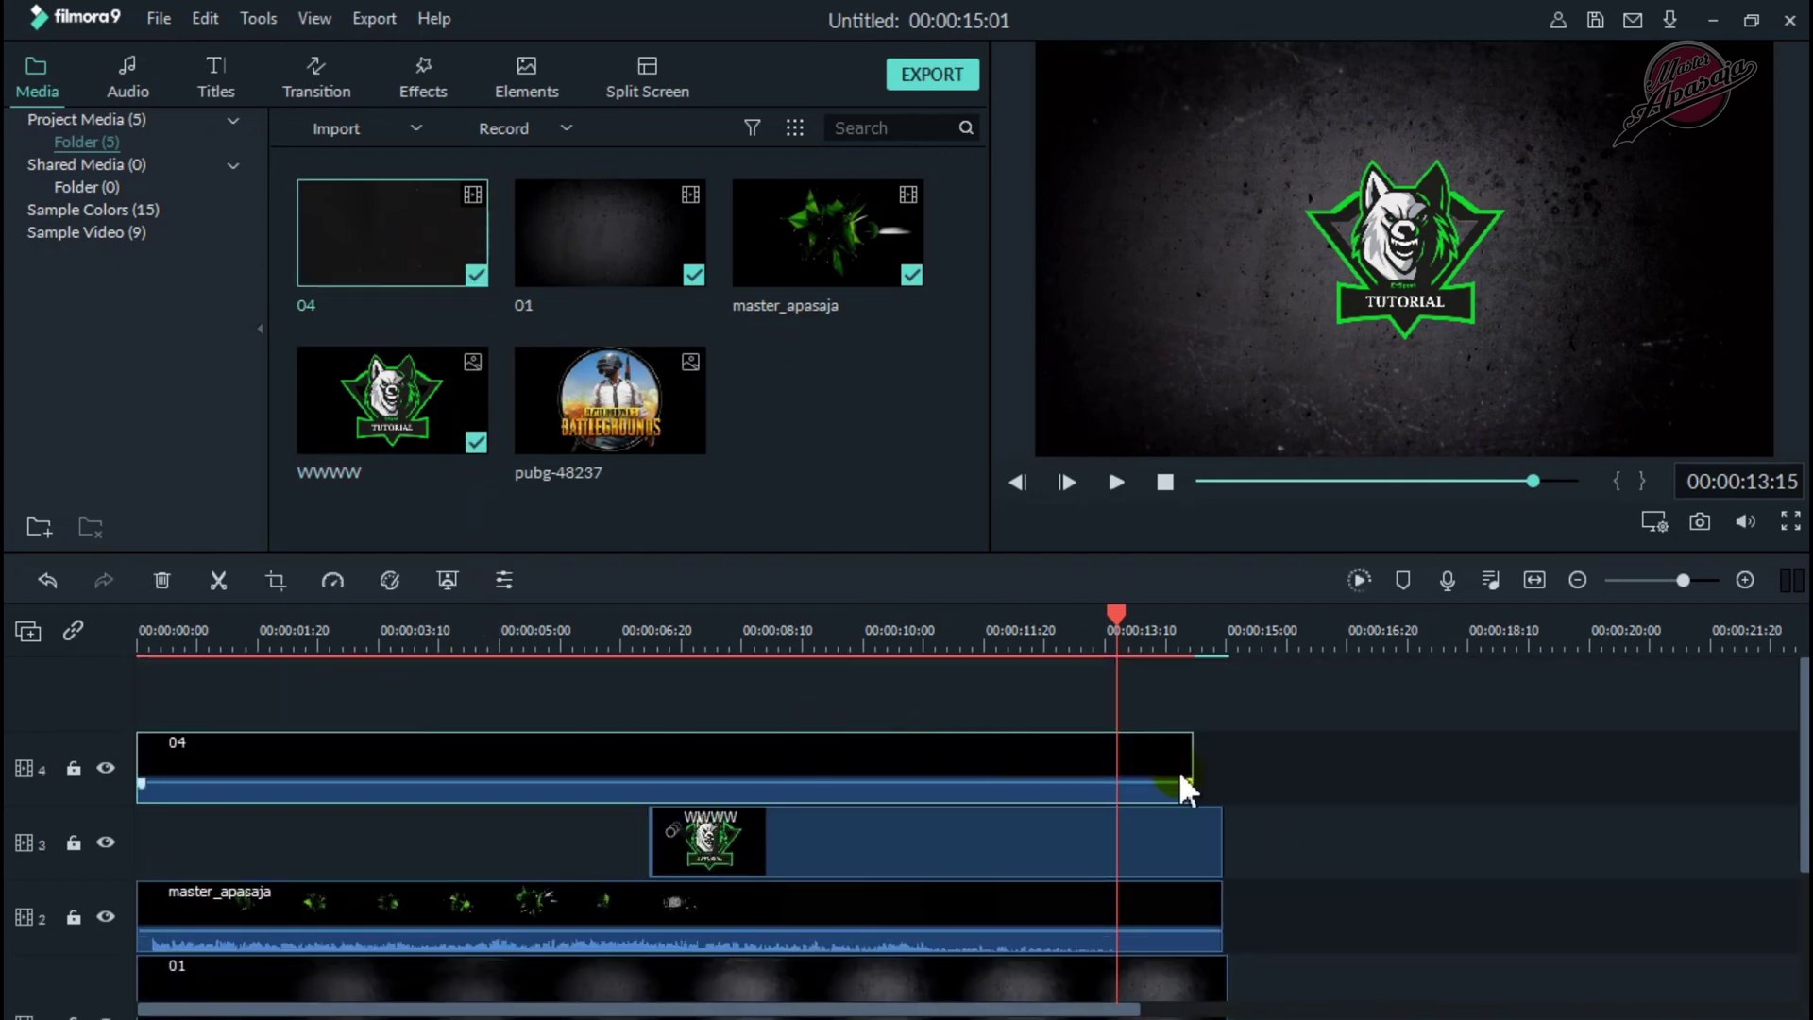
scroll(1226, 803, down, 2)
scroll(1121, 645, up, 2)
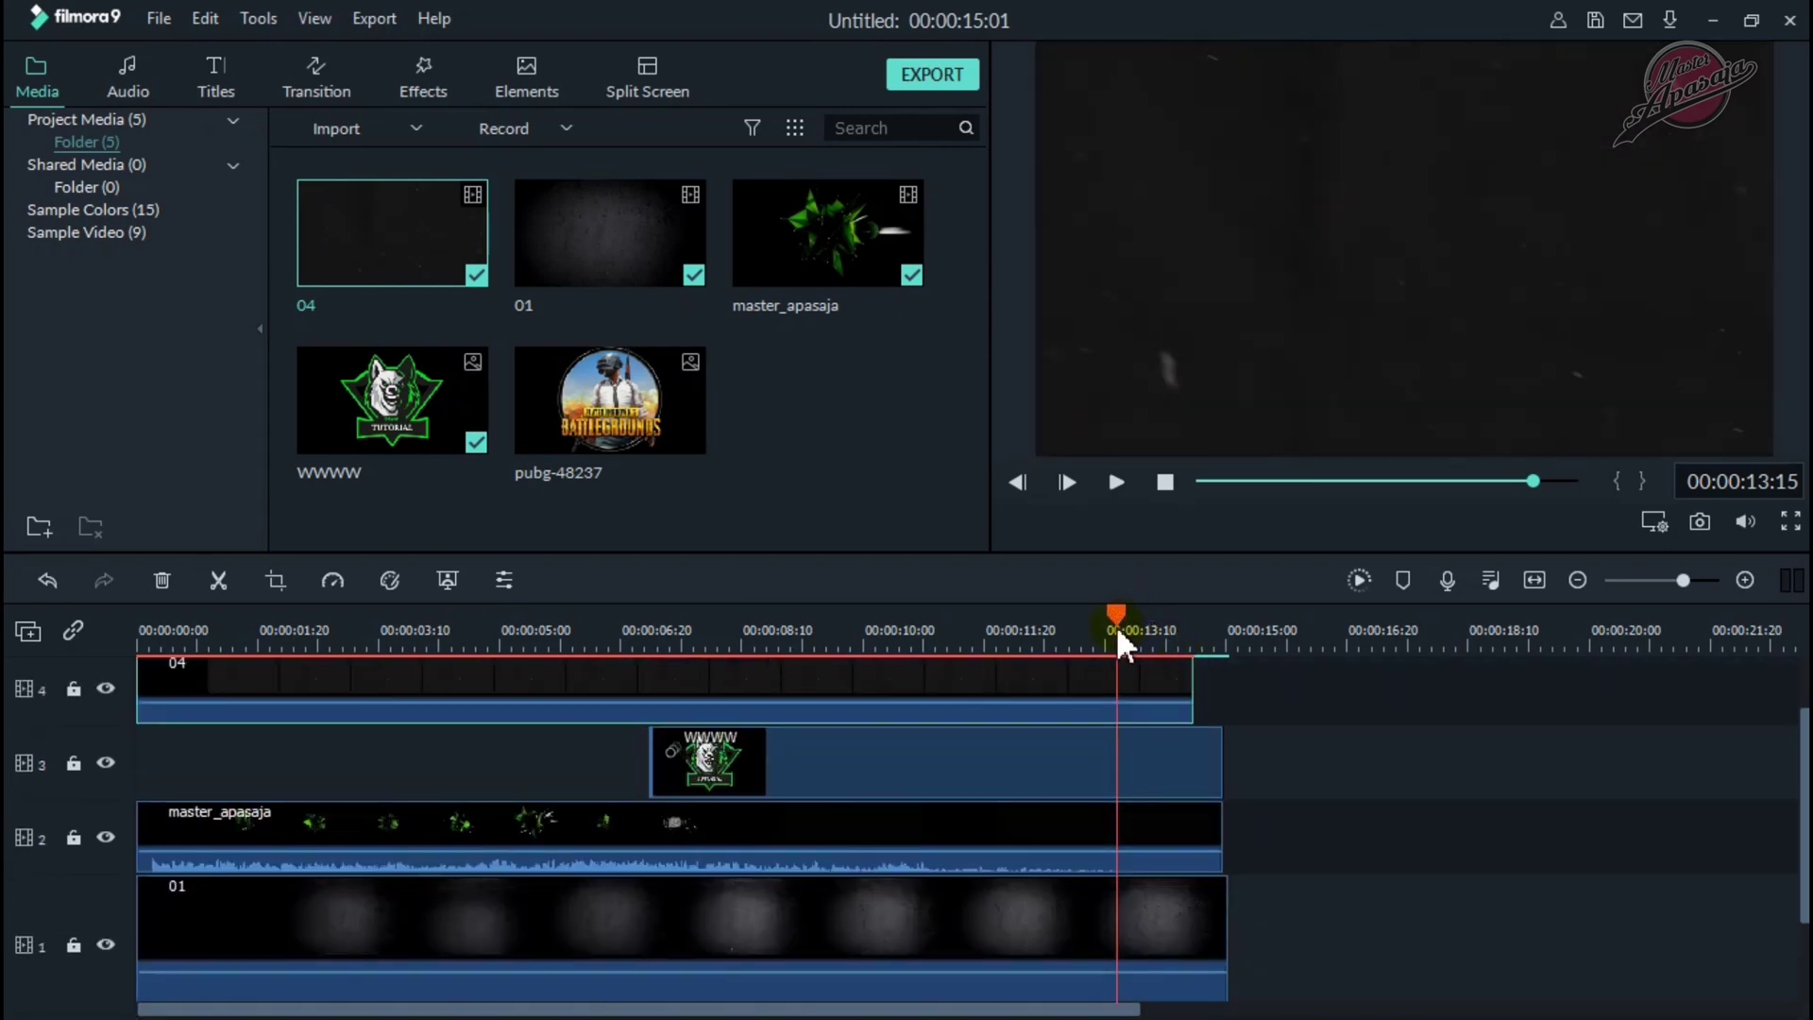
Split the WWWW, master_apasaja and 01 clips at 00:00:14:17, where the 04 clip ends.
drag(1116, 613, 1195, 633)
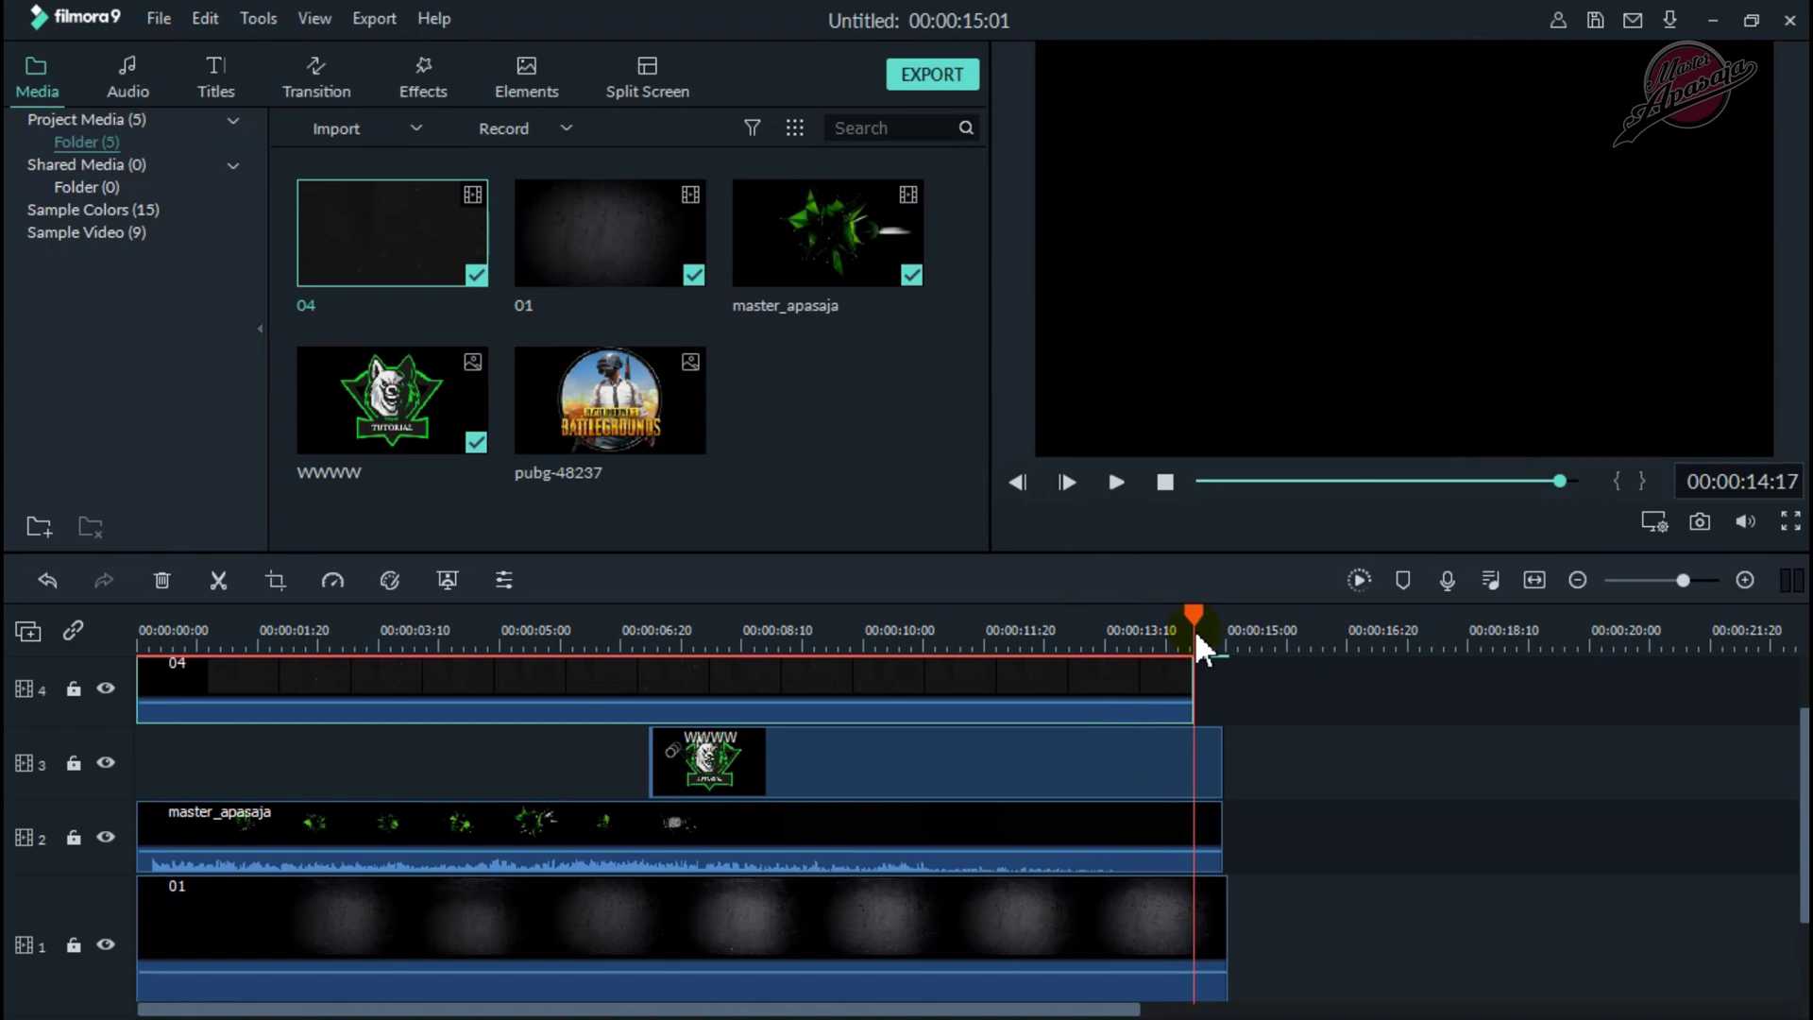
scroll(1308, 640, down, 1)
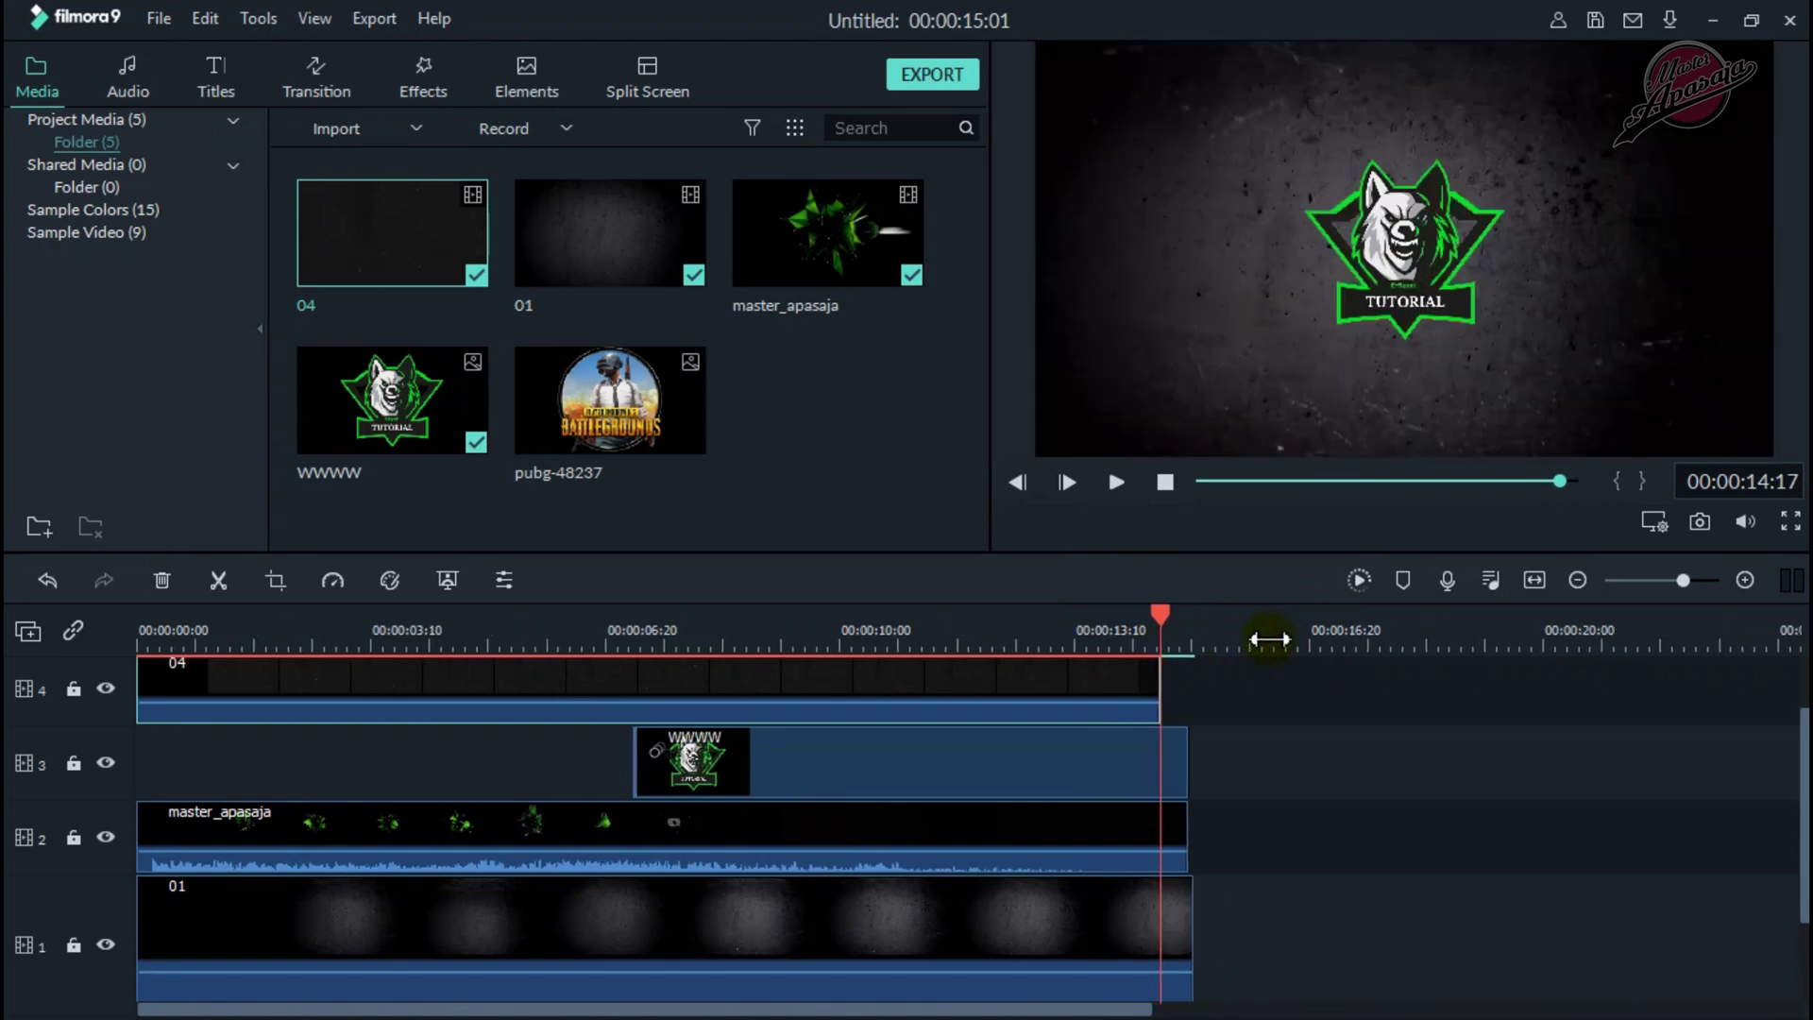
scroll(1252, 737, down, 1)
scroll(1260, 764, up, 2)
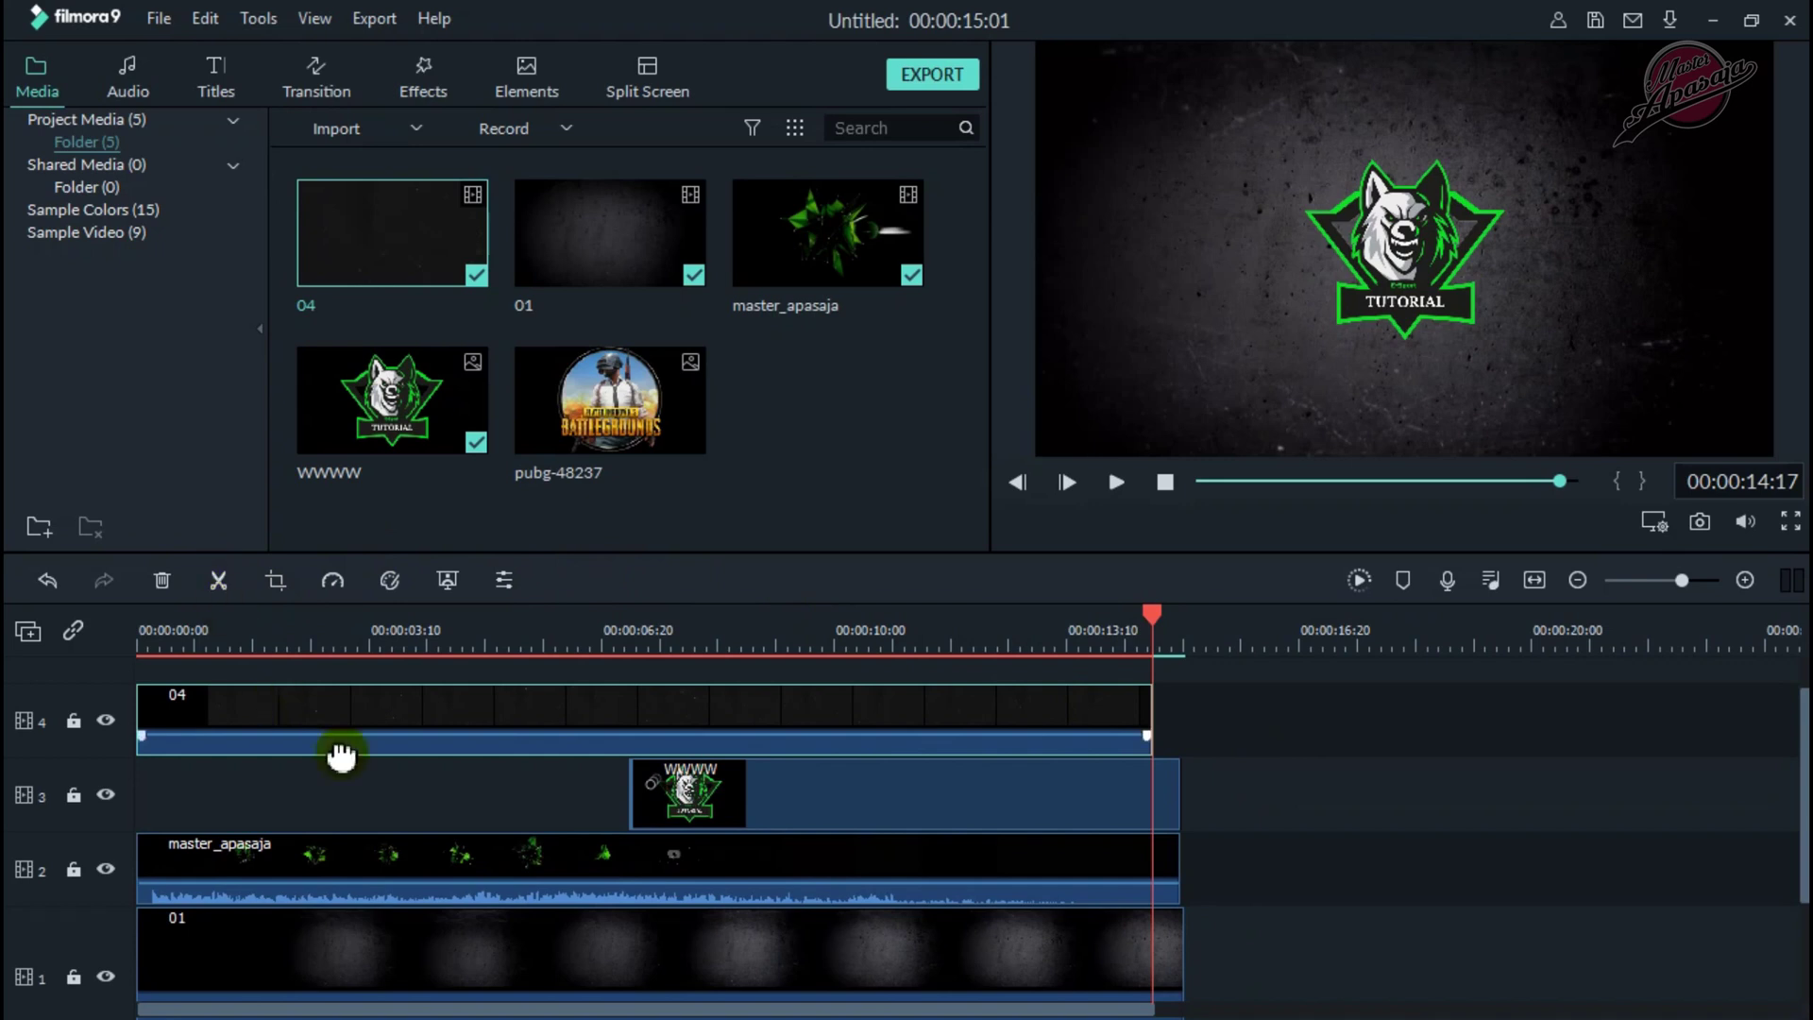
click(909, 812)
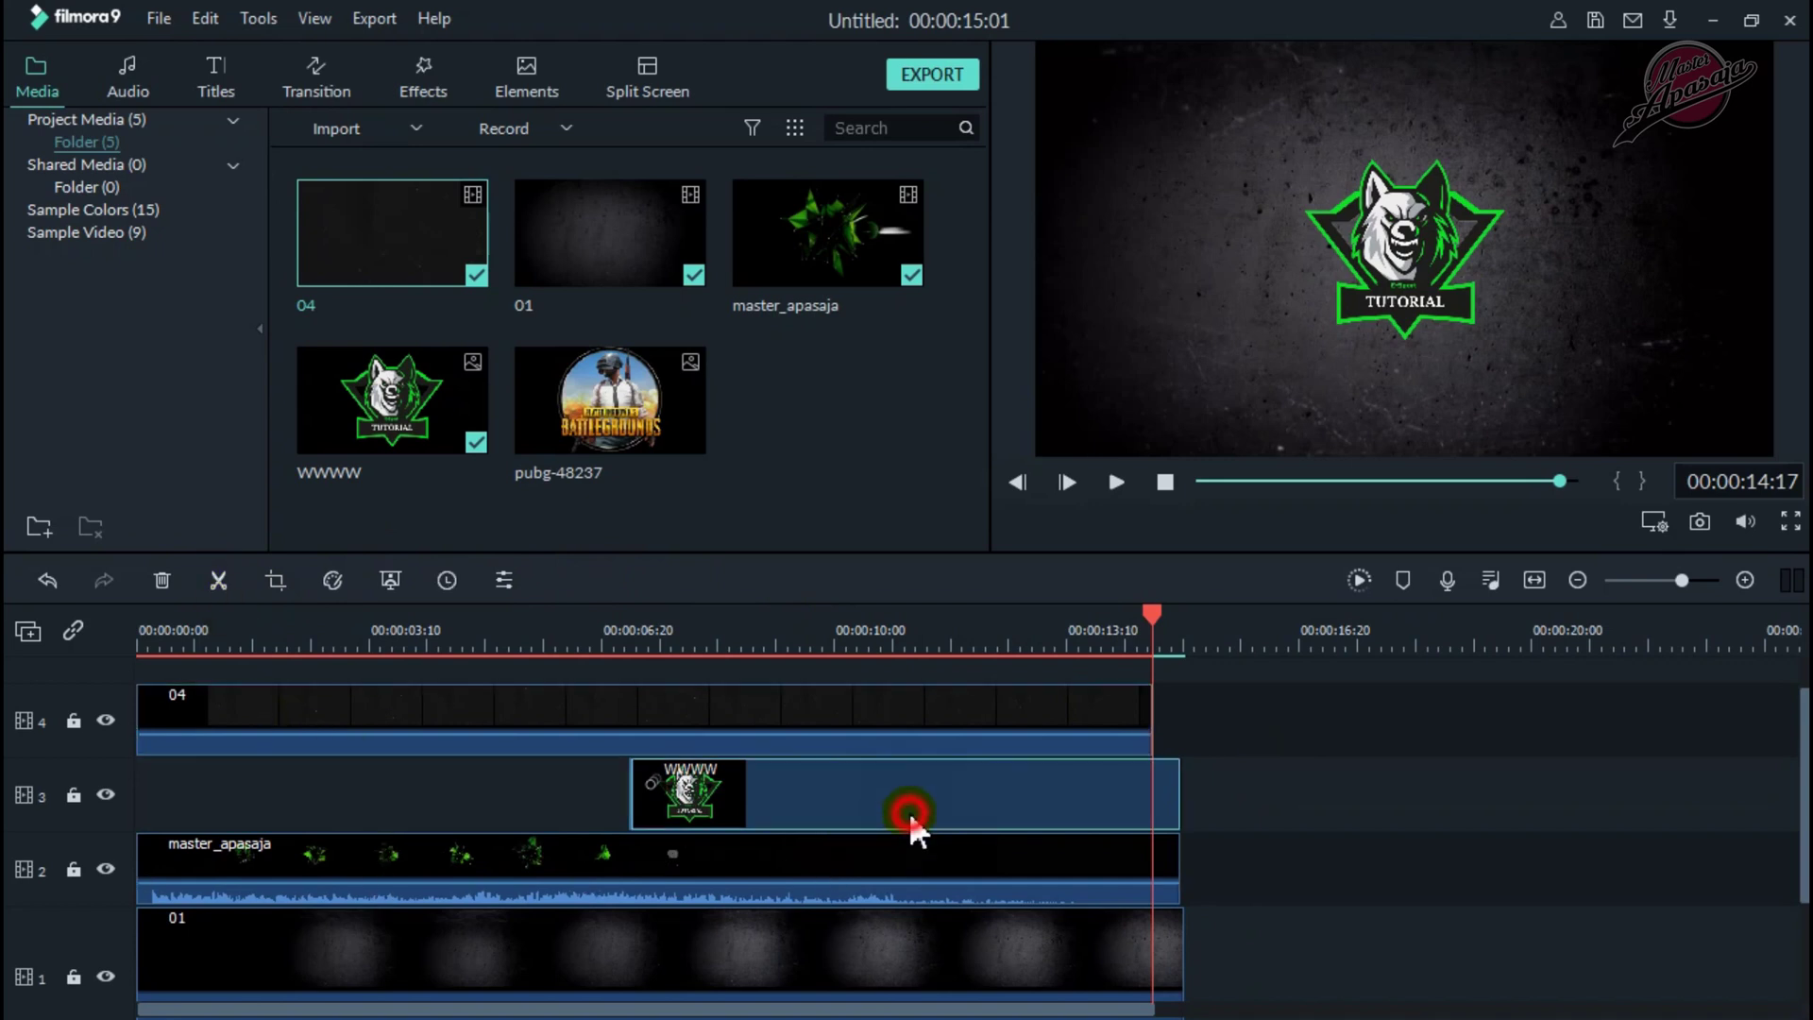
click(218, 580)
click(625, 869)
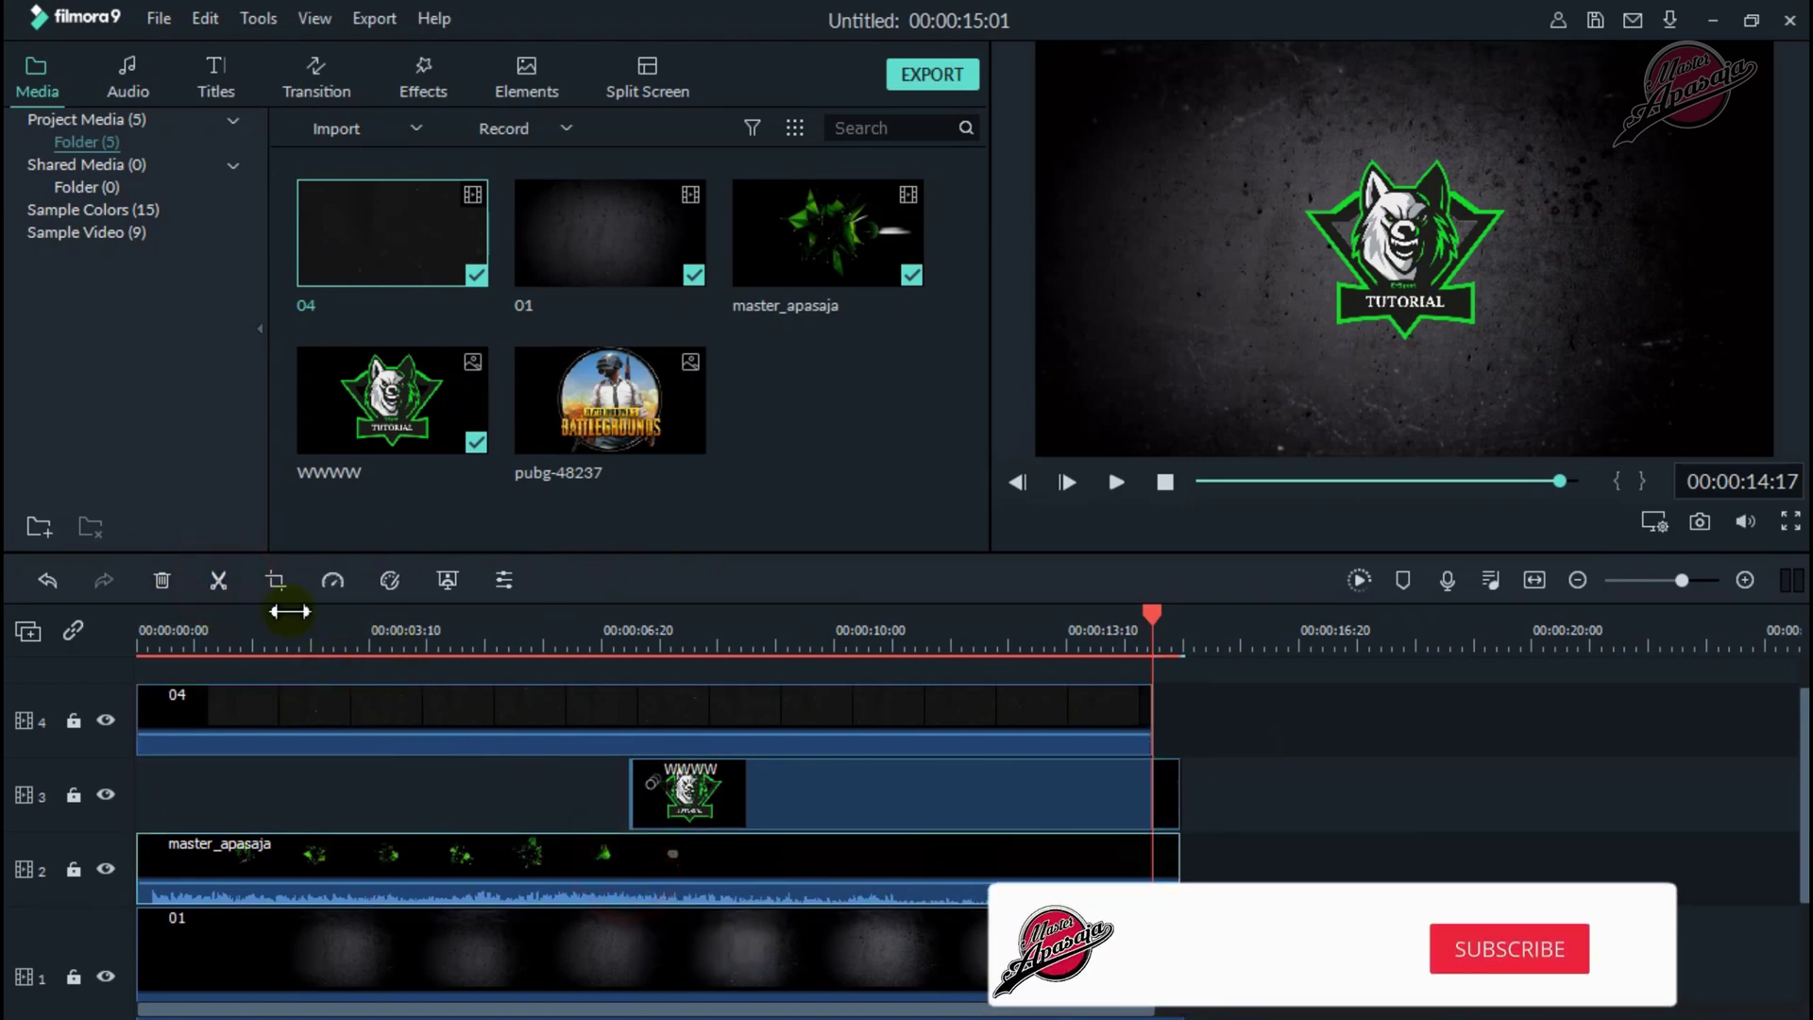
click(219, 580)
scroll(605, 784, down, 1)
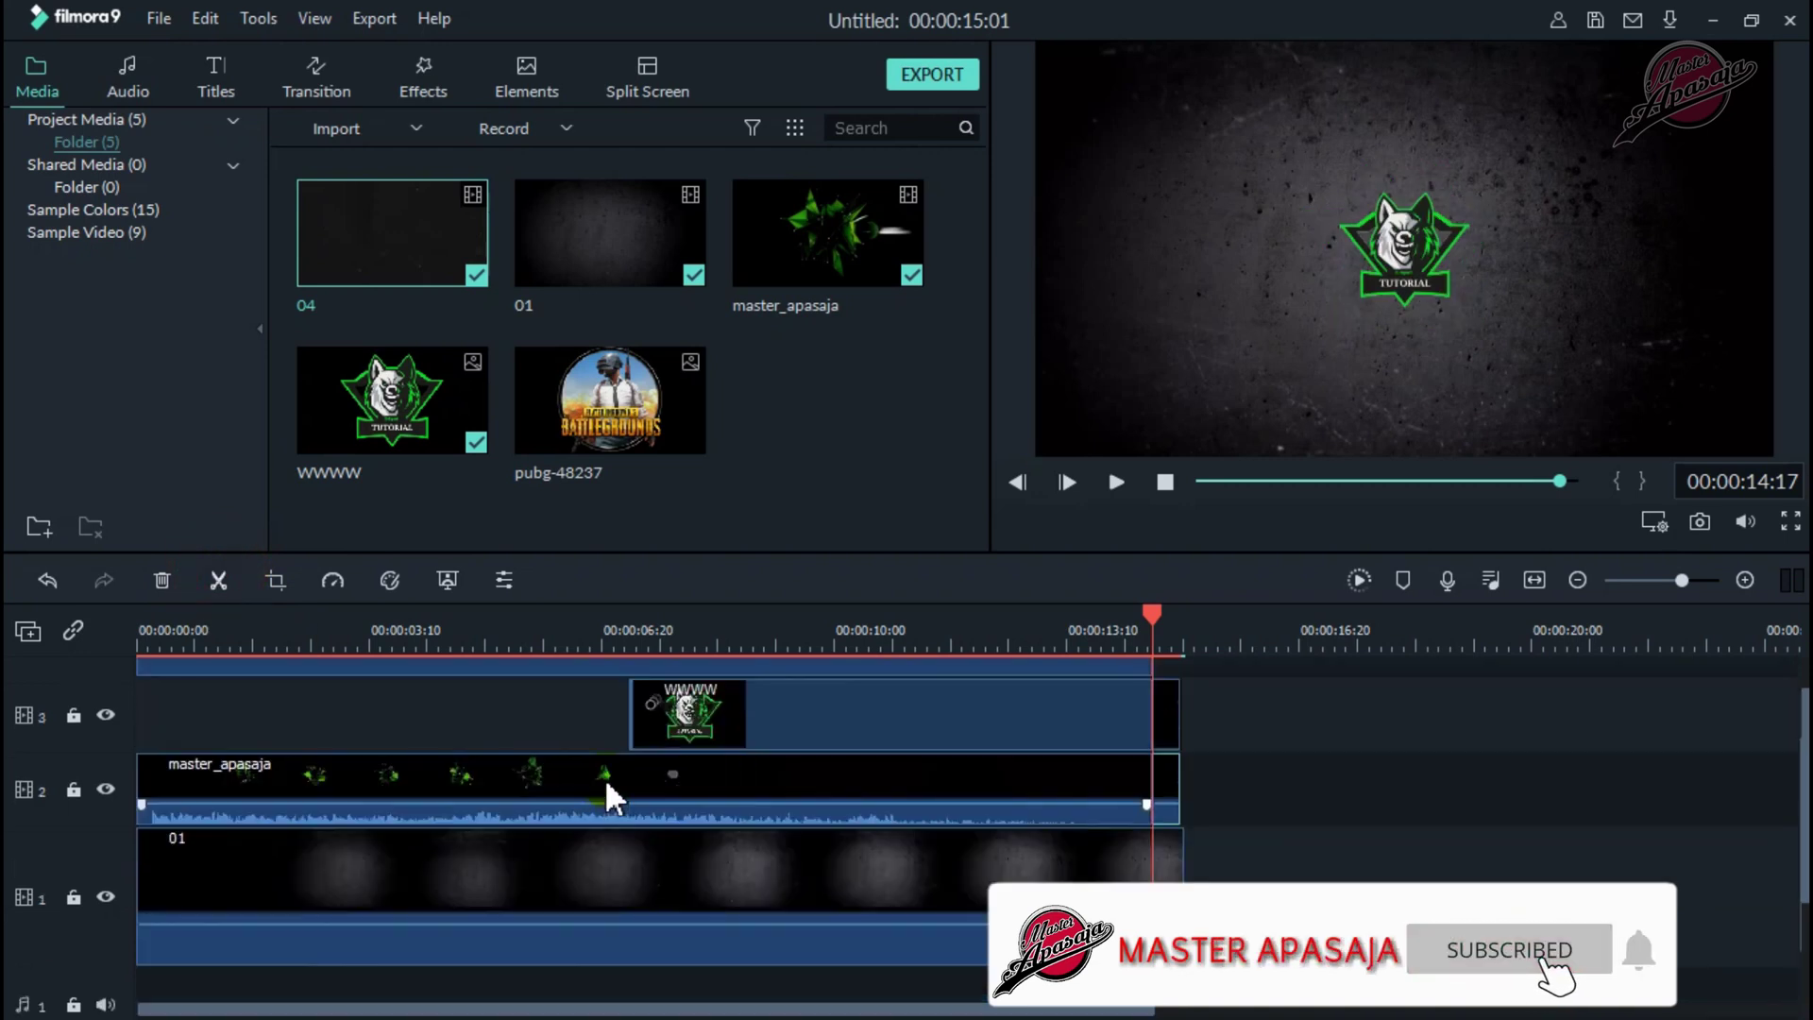
click(585, 879)
click(218, 580)
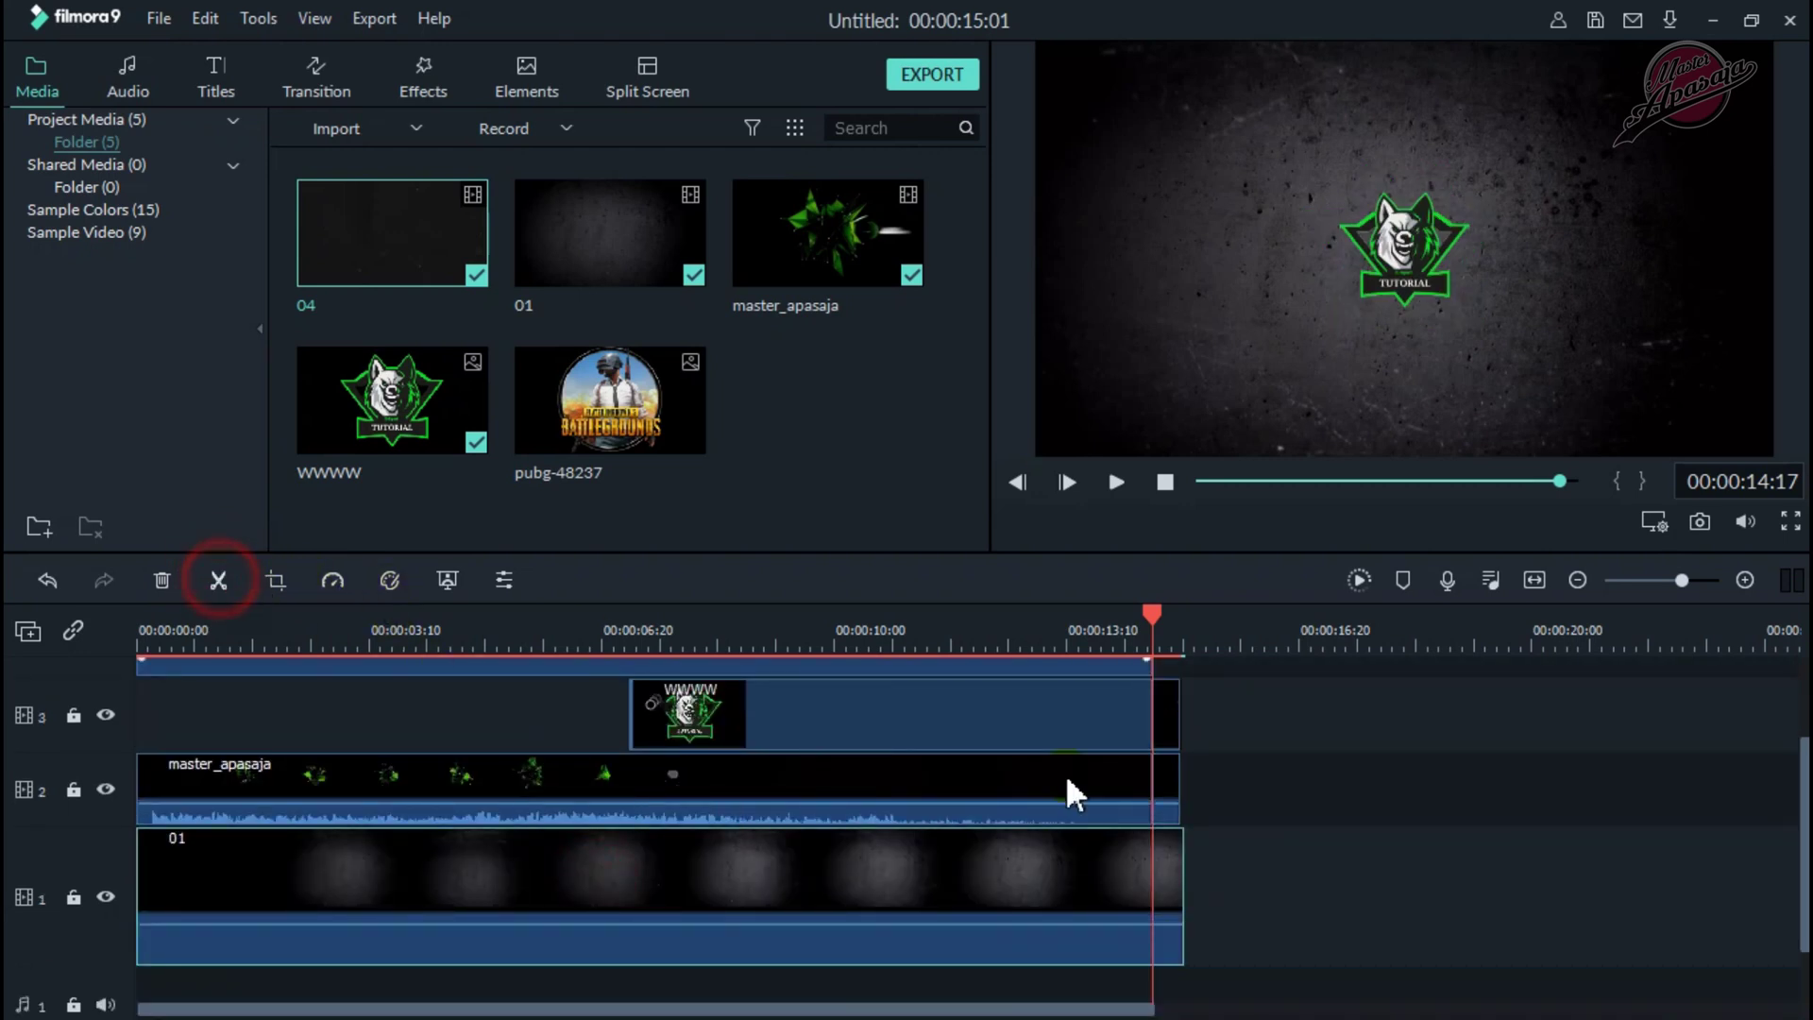
Delete the leftover pieces of the 01, master_apasaja and WWWW clips after 00:00:14:17.
click(1176, 907)
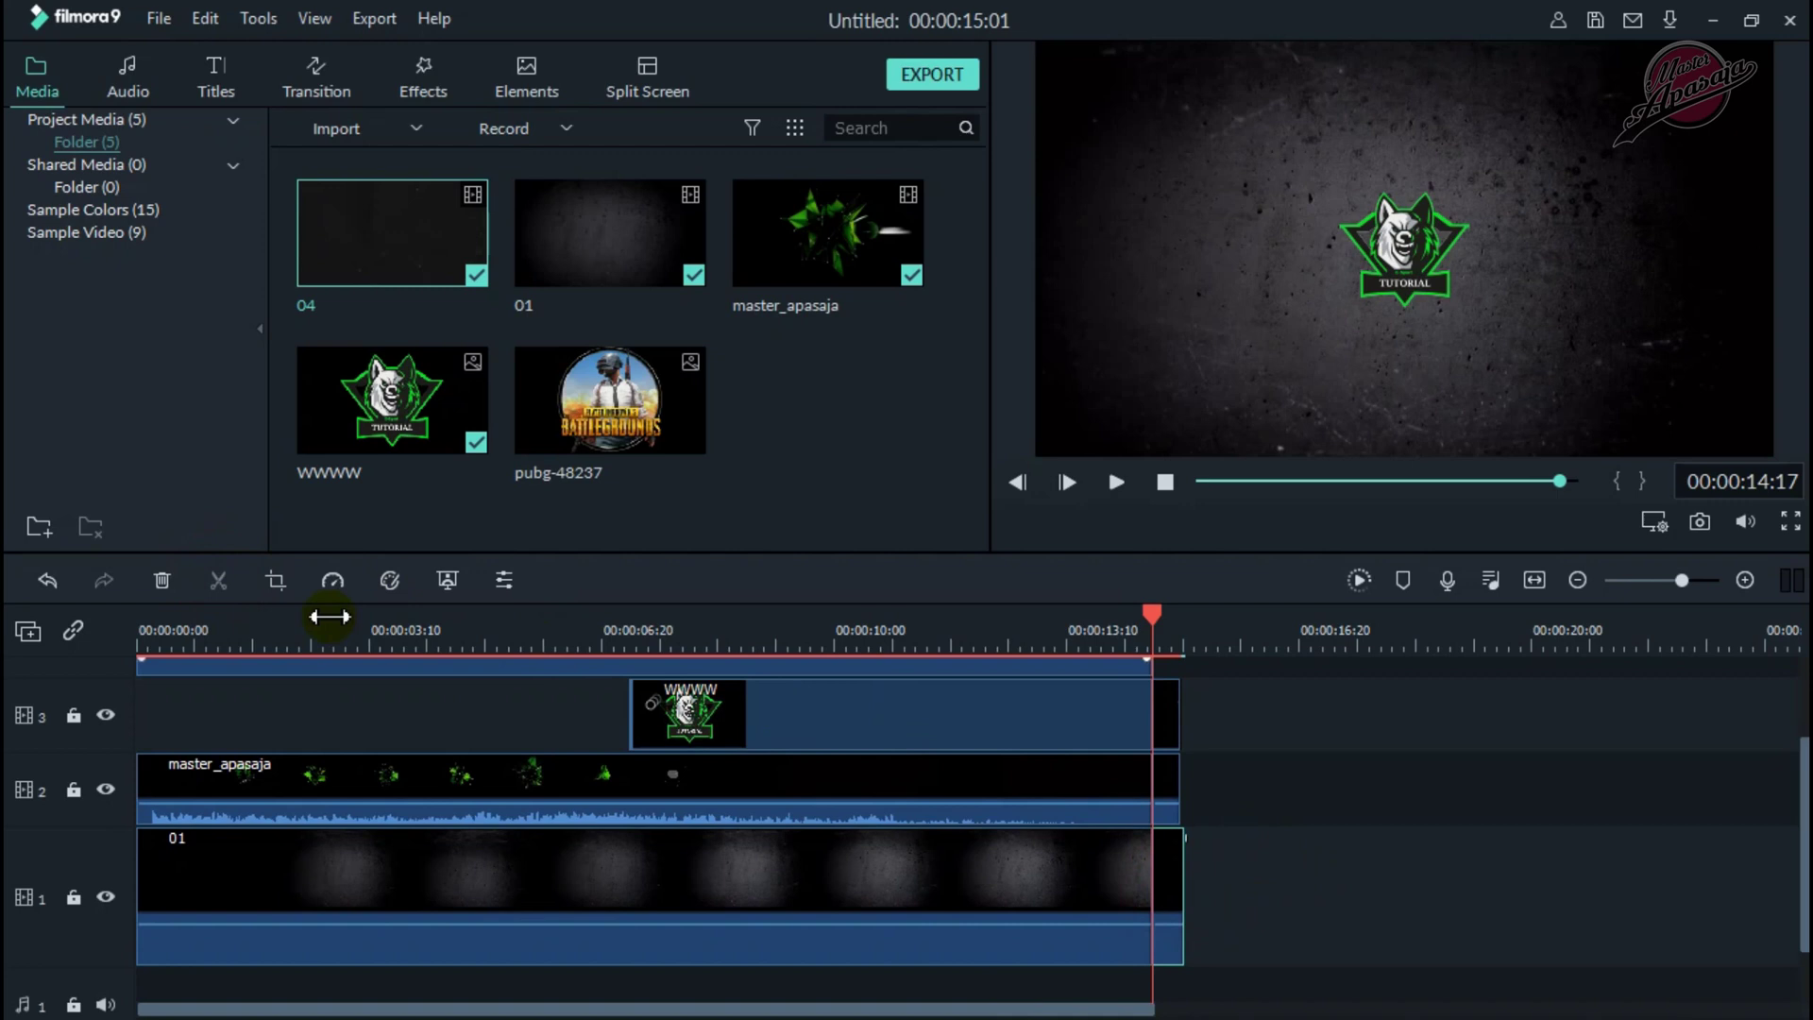
click(164, 578)
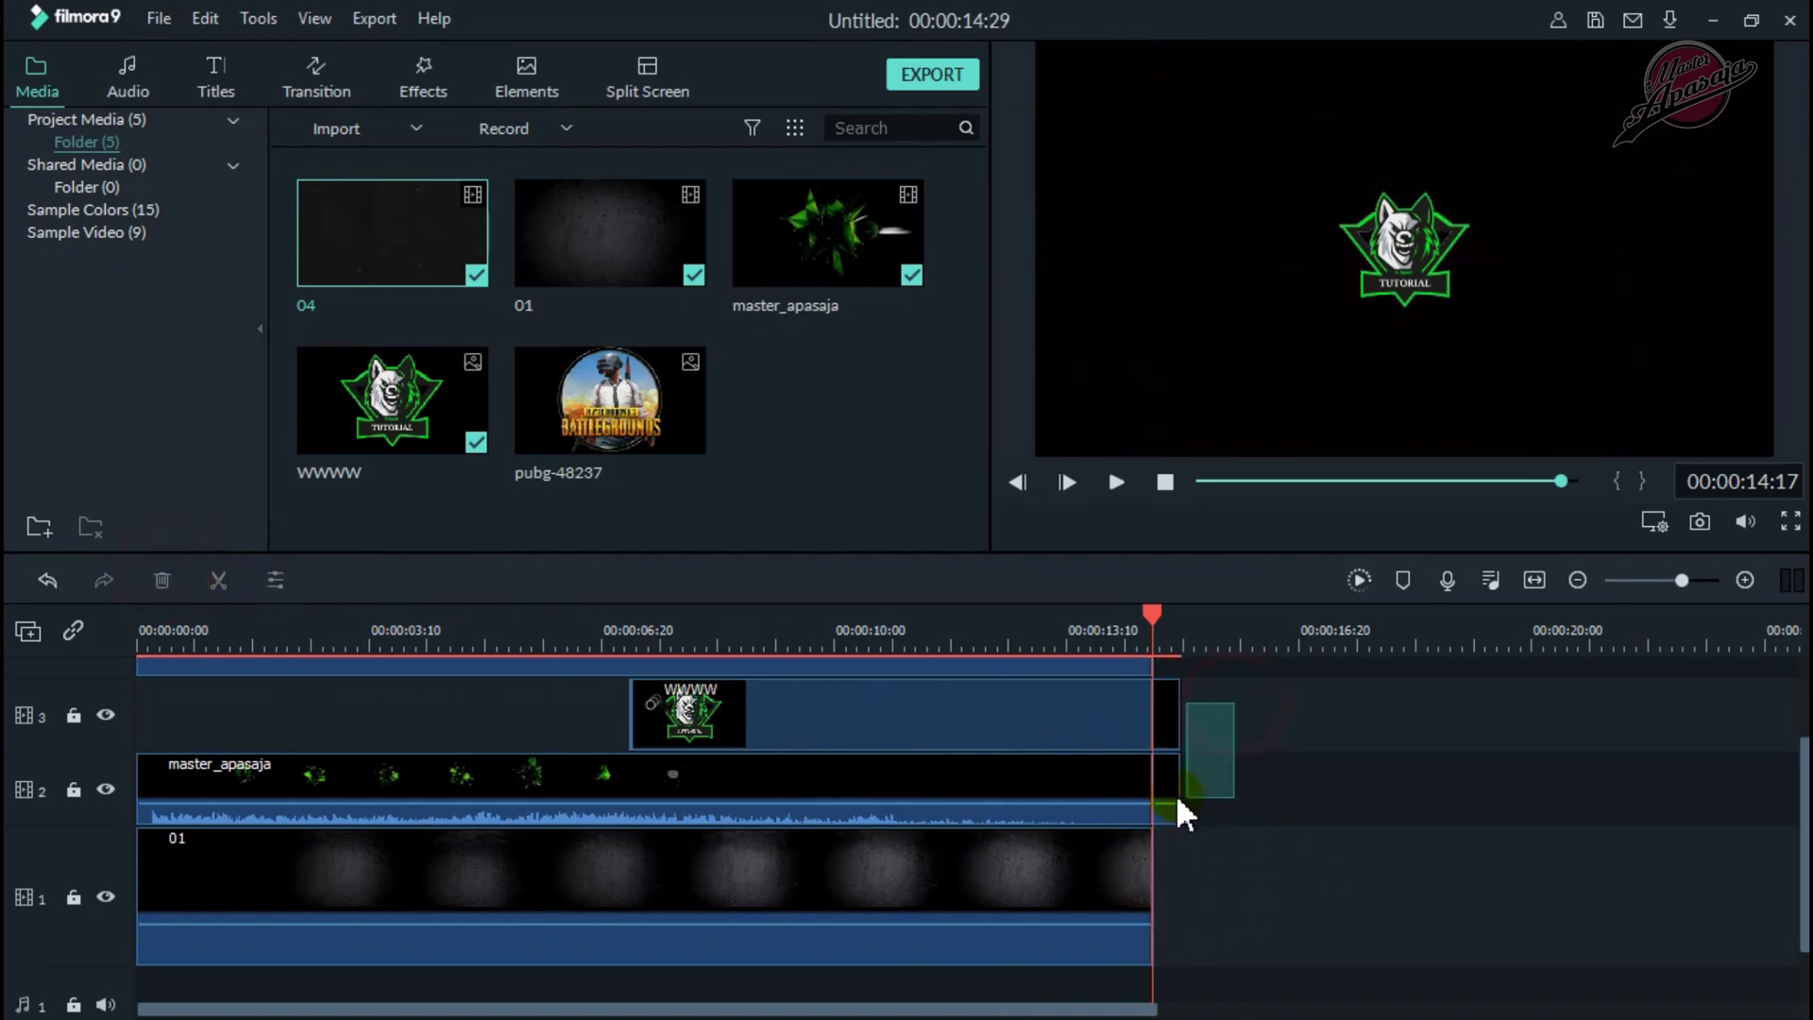
scroll(1376, 700, up, 1)
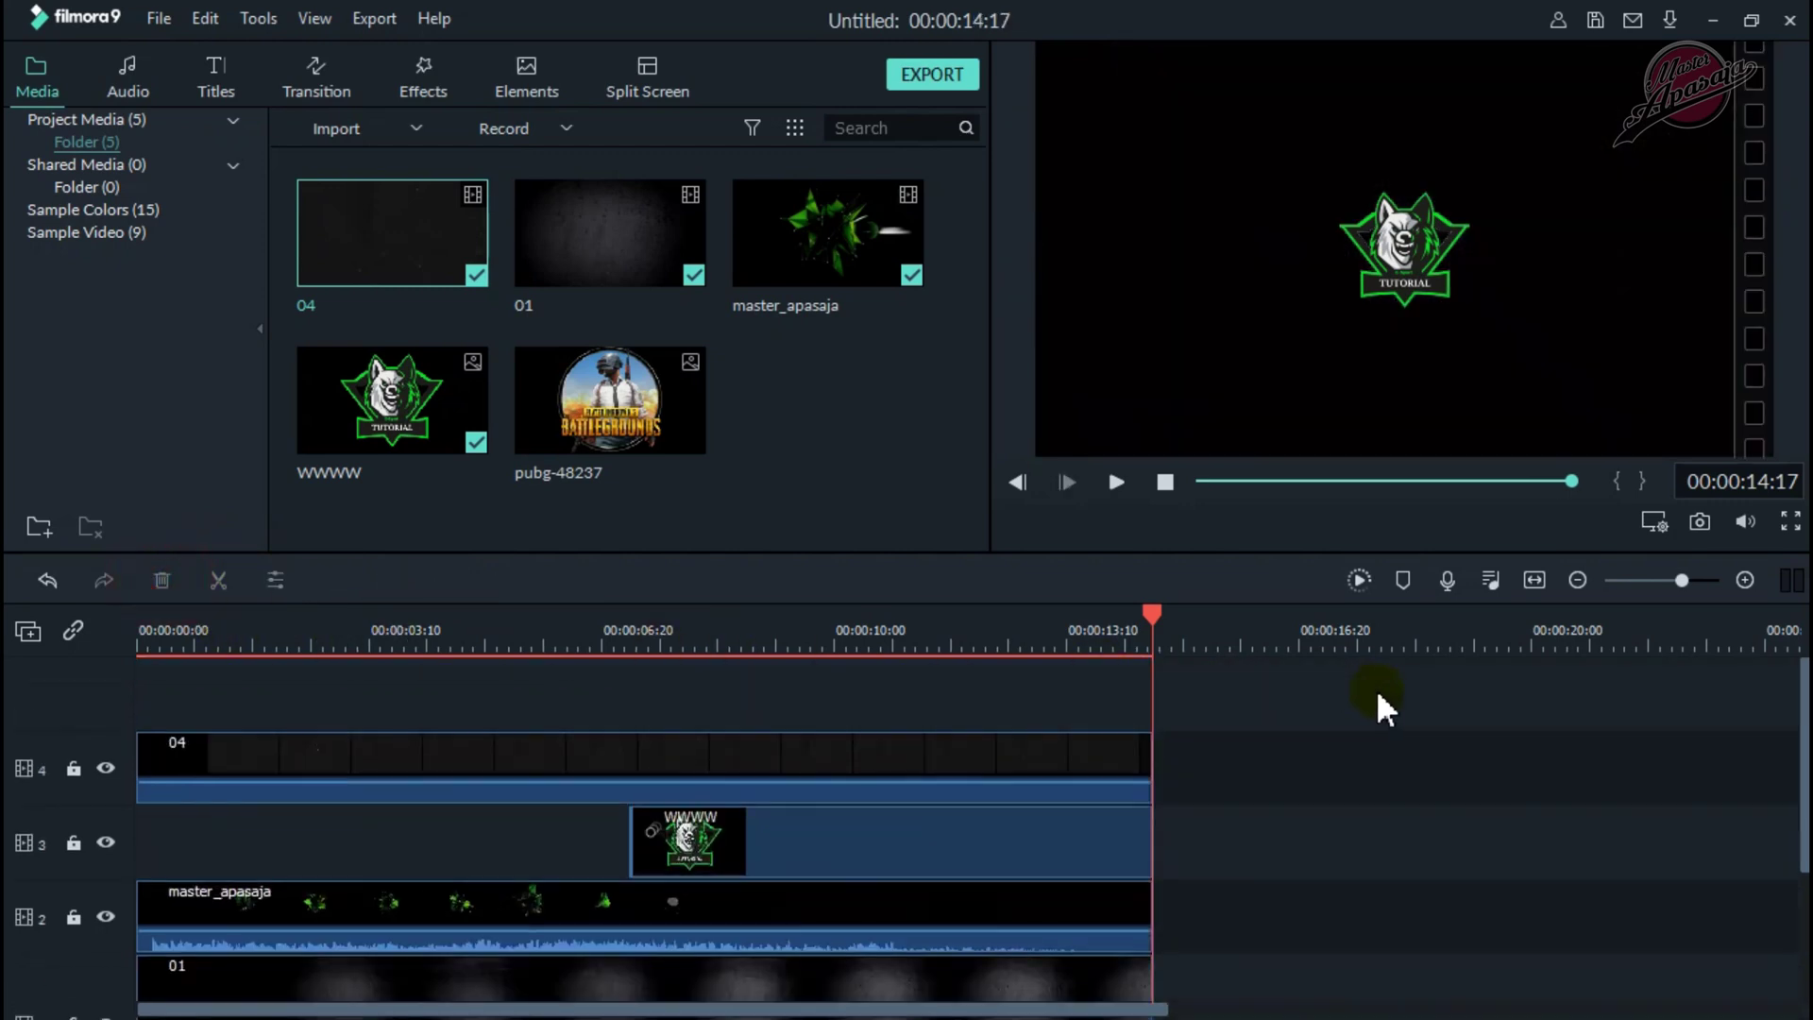
scroll(1332, 704, down, 1)
scroll(1228, 718, up, 1)
Play the 04 clip from 00:00:04:22 to about 00:00:08:00 to examine its footage.
click(874, 756)
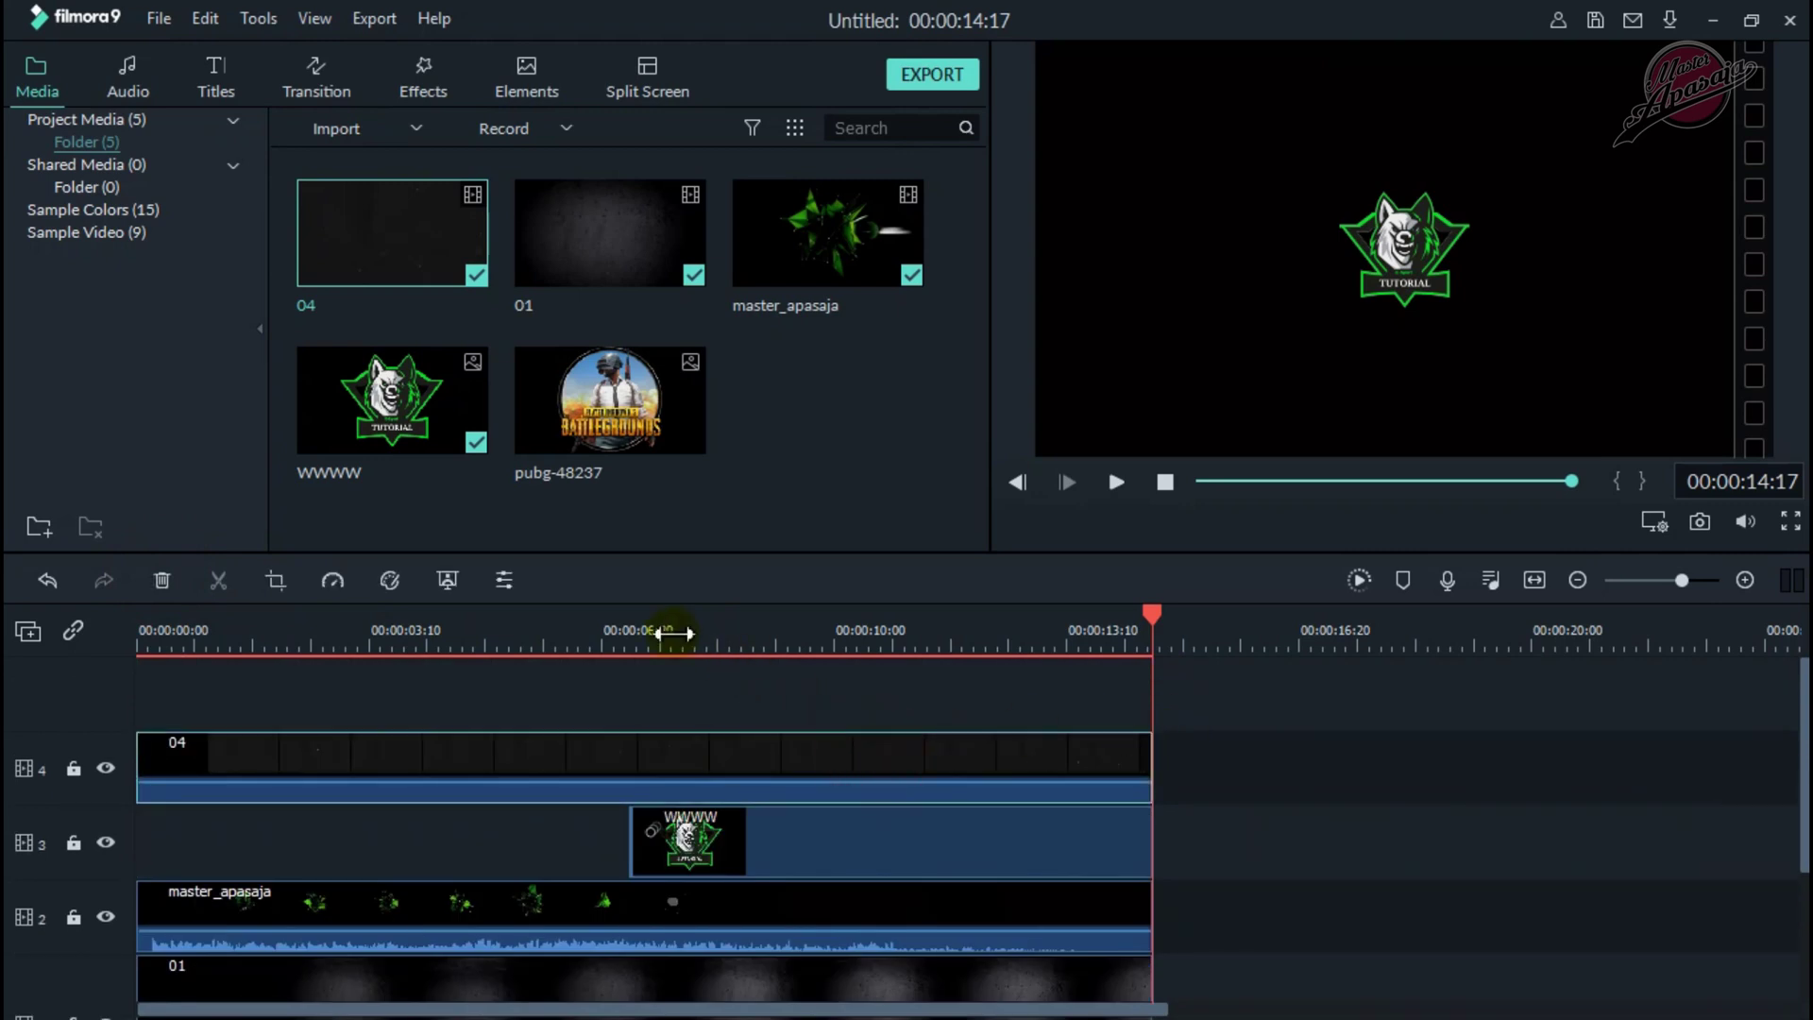
click(466, 627)
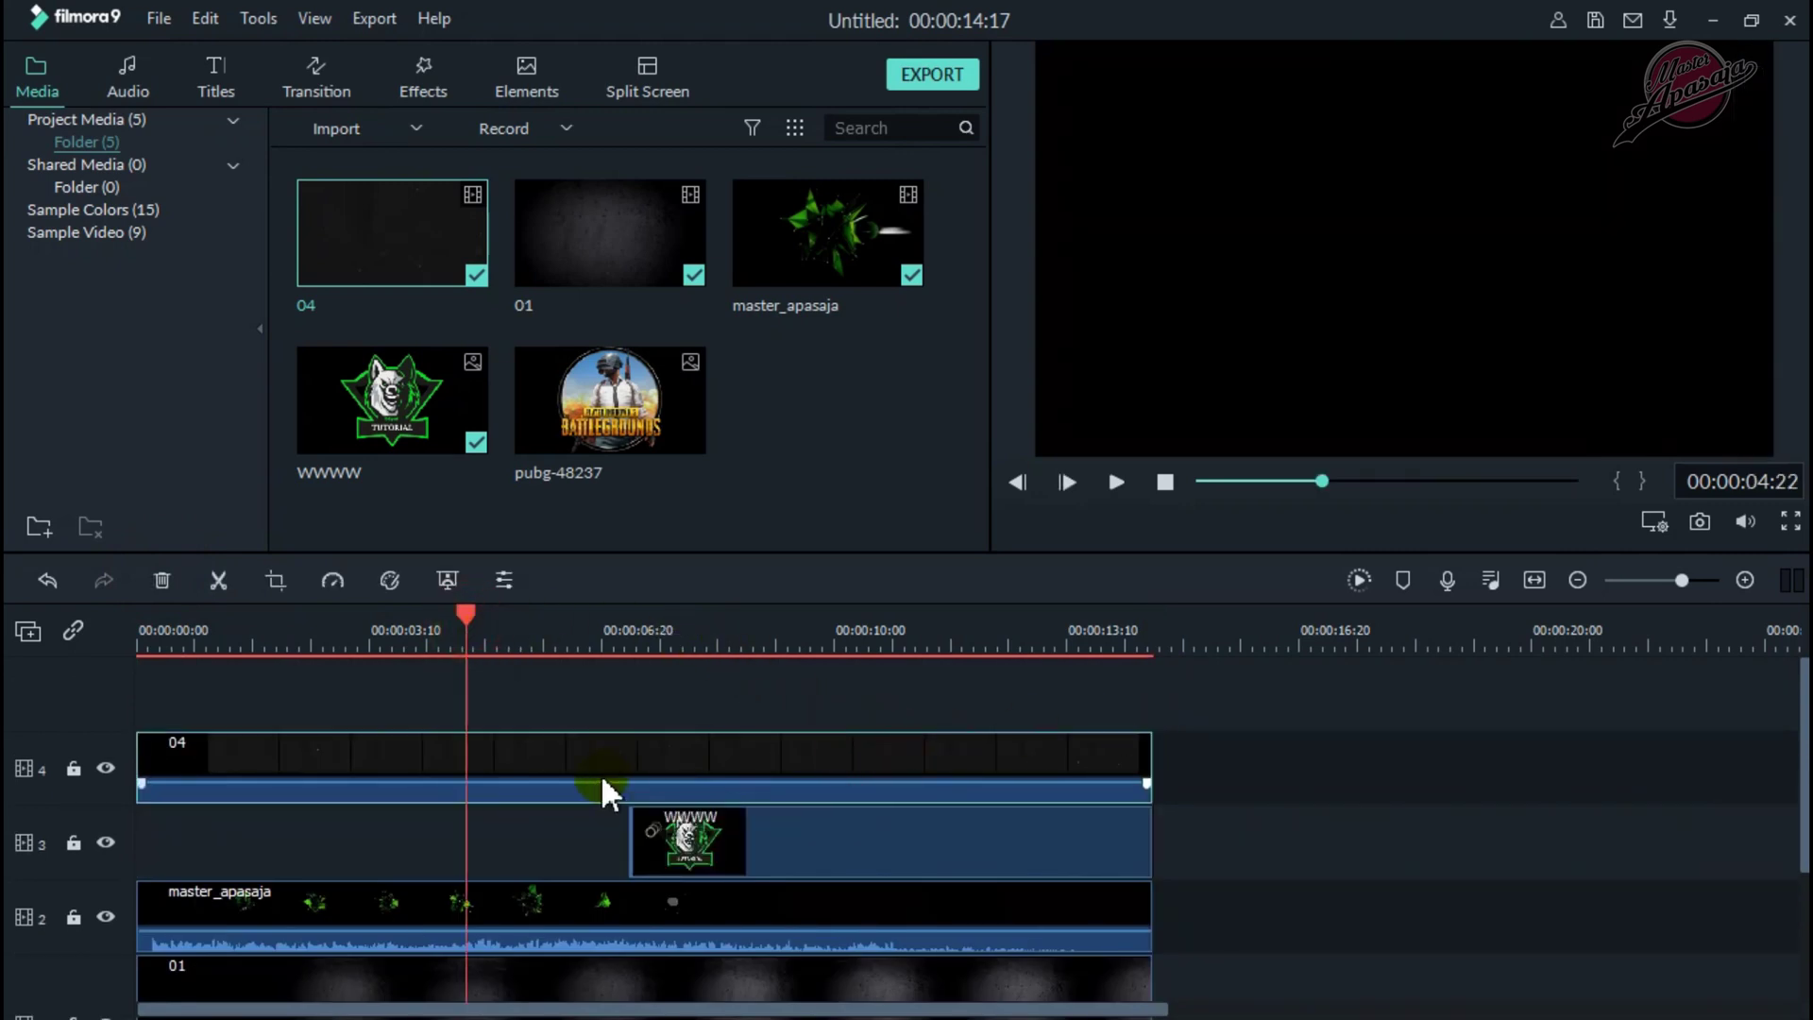
click(1124, 481)
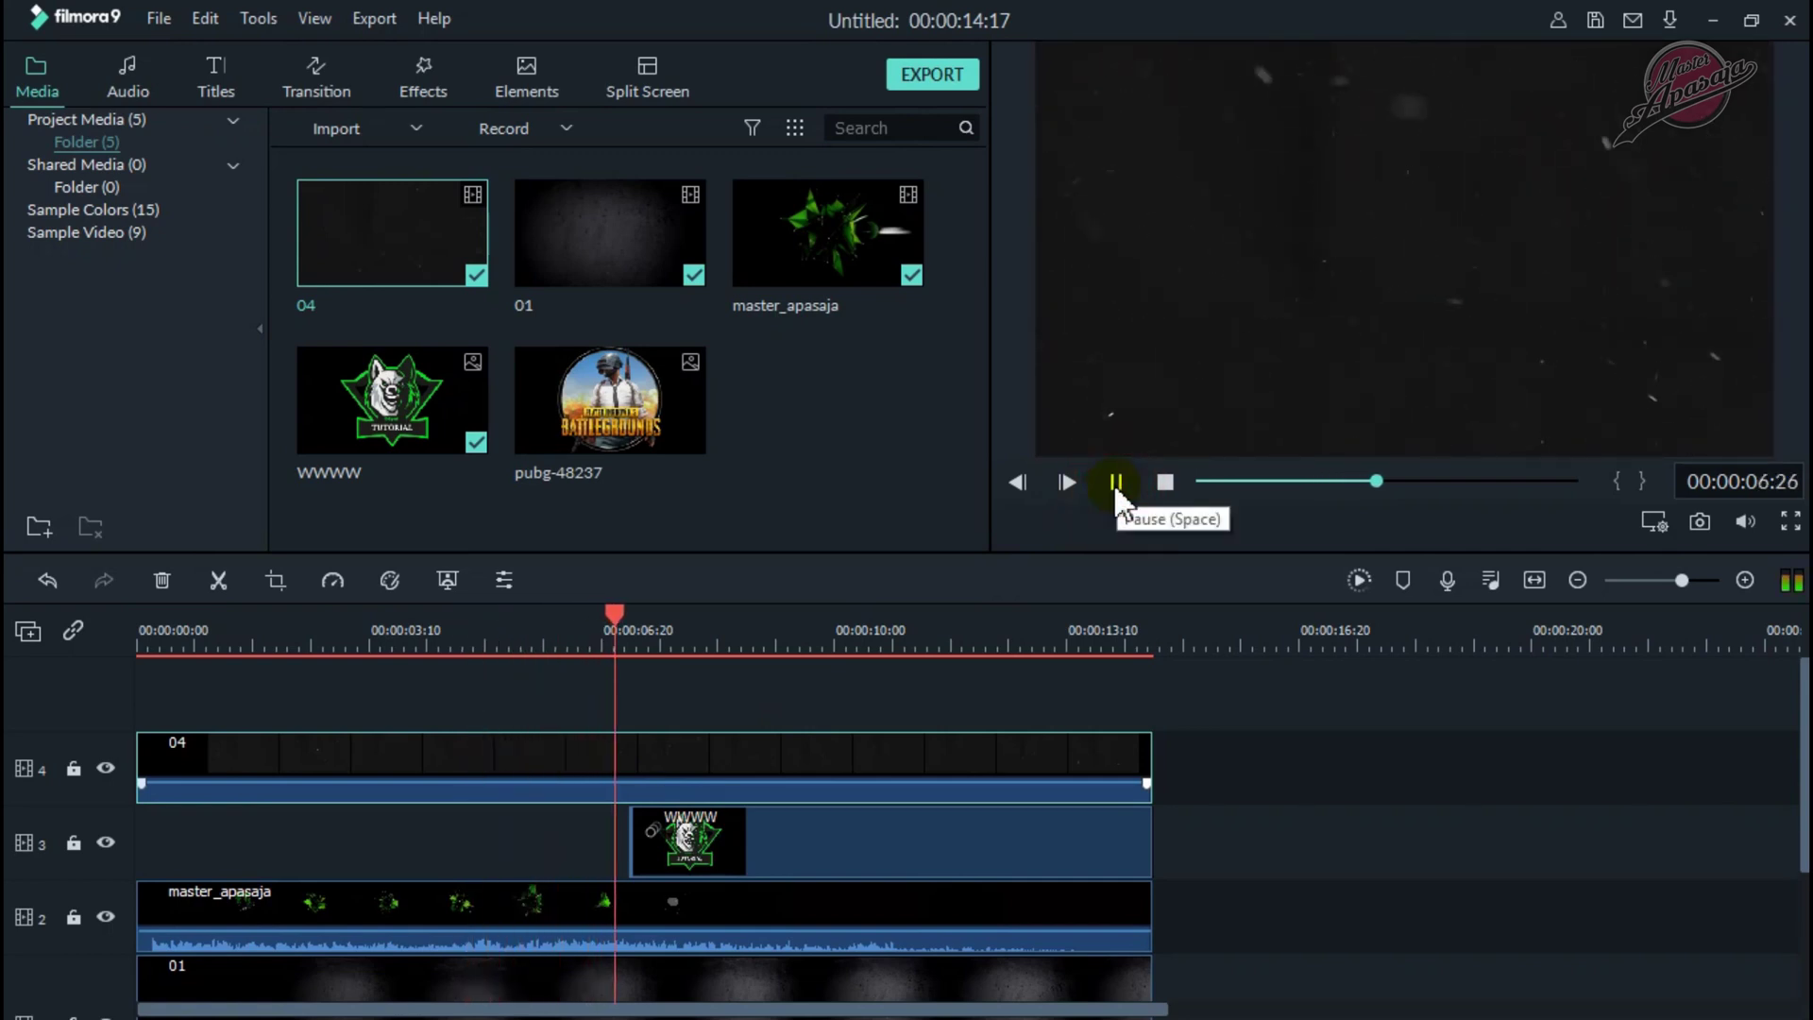
click(1116, 484)
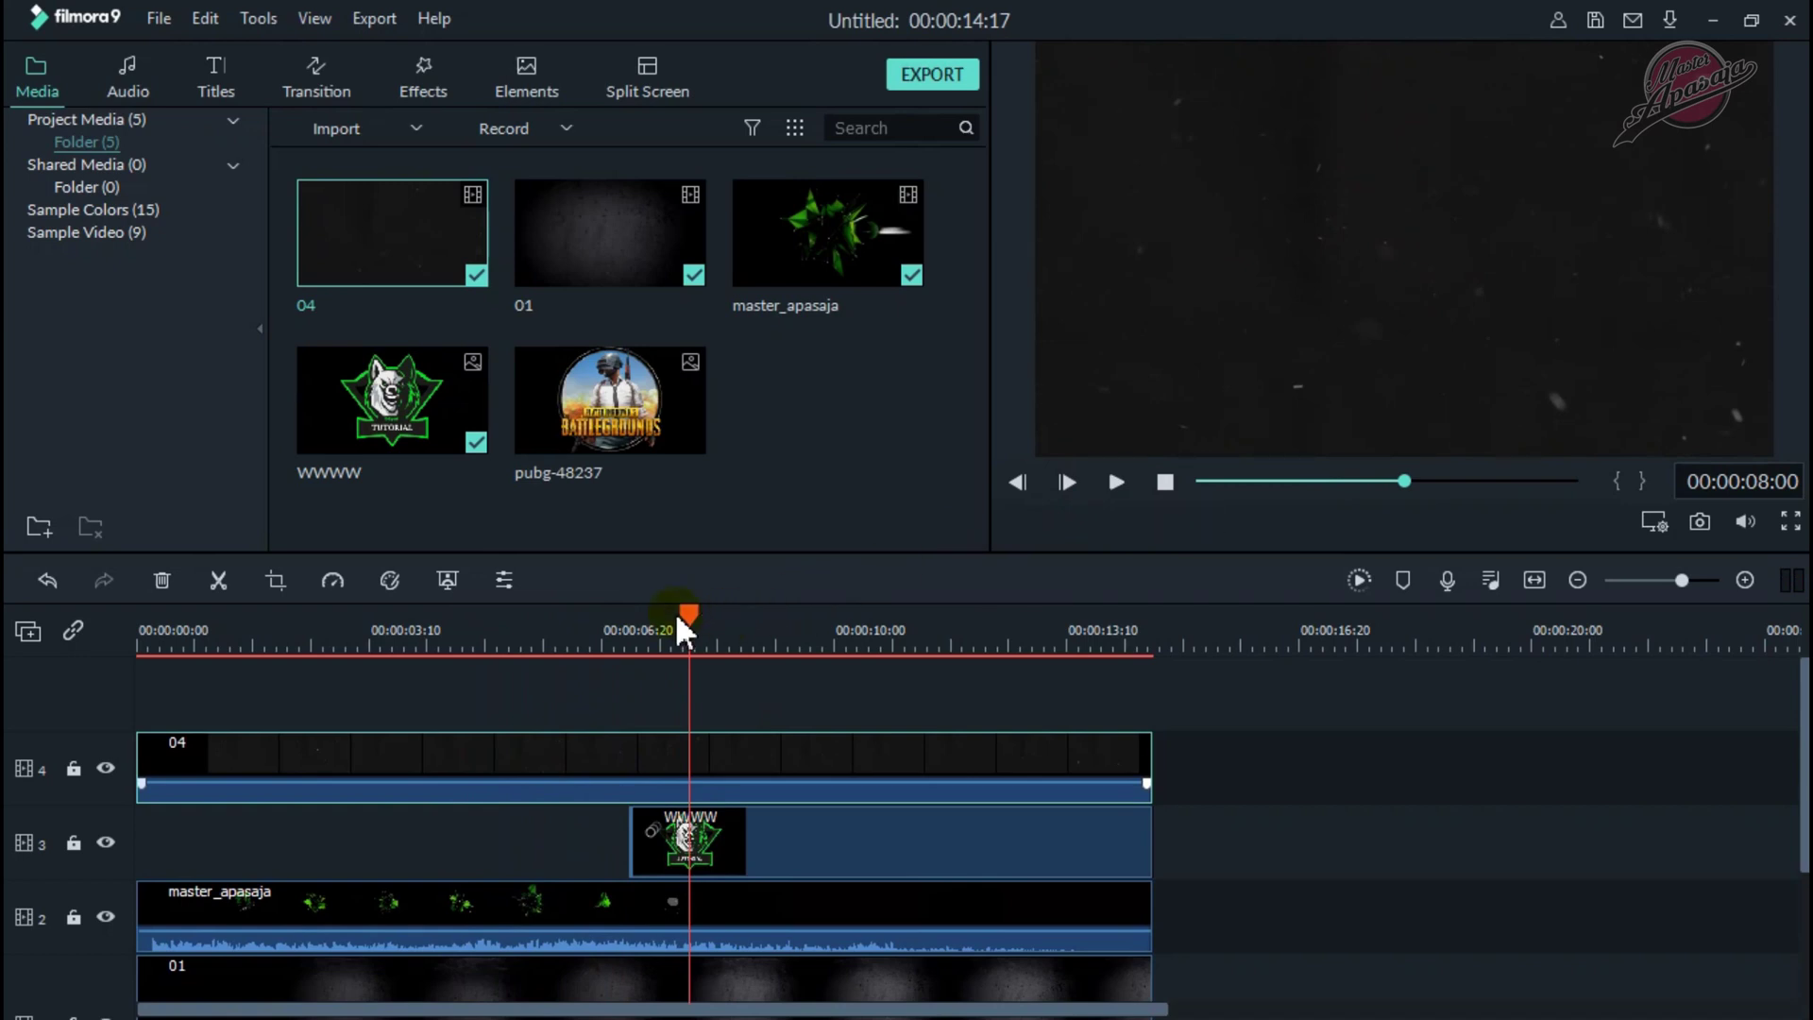
Move the playhead to 00:00:02:07 and set the 04 clip's blending mode to Screen.
drag(695, 609, 292, 652)
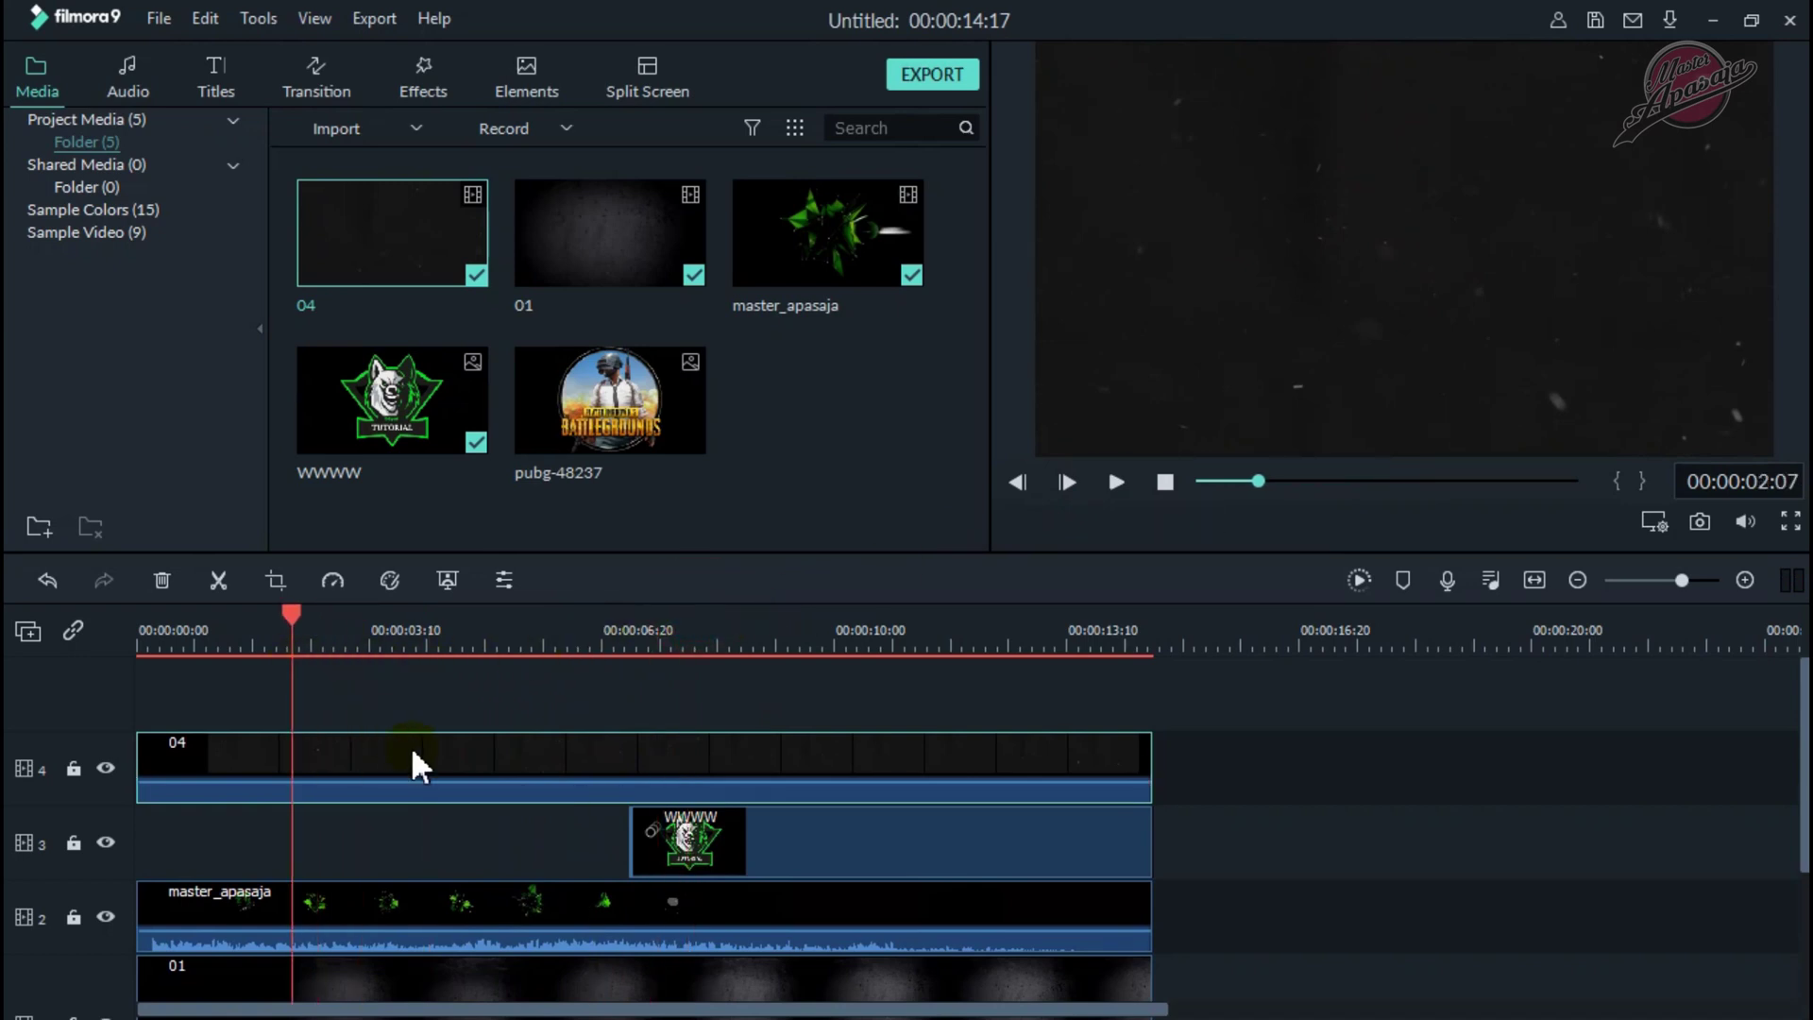
right_click(417, 756)
click(646, 32)
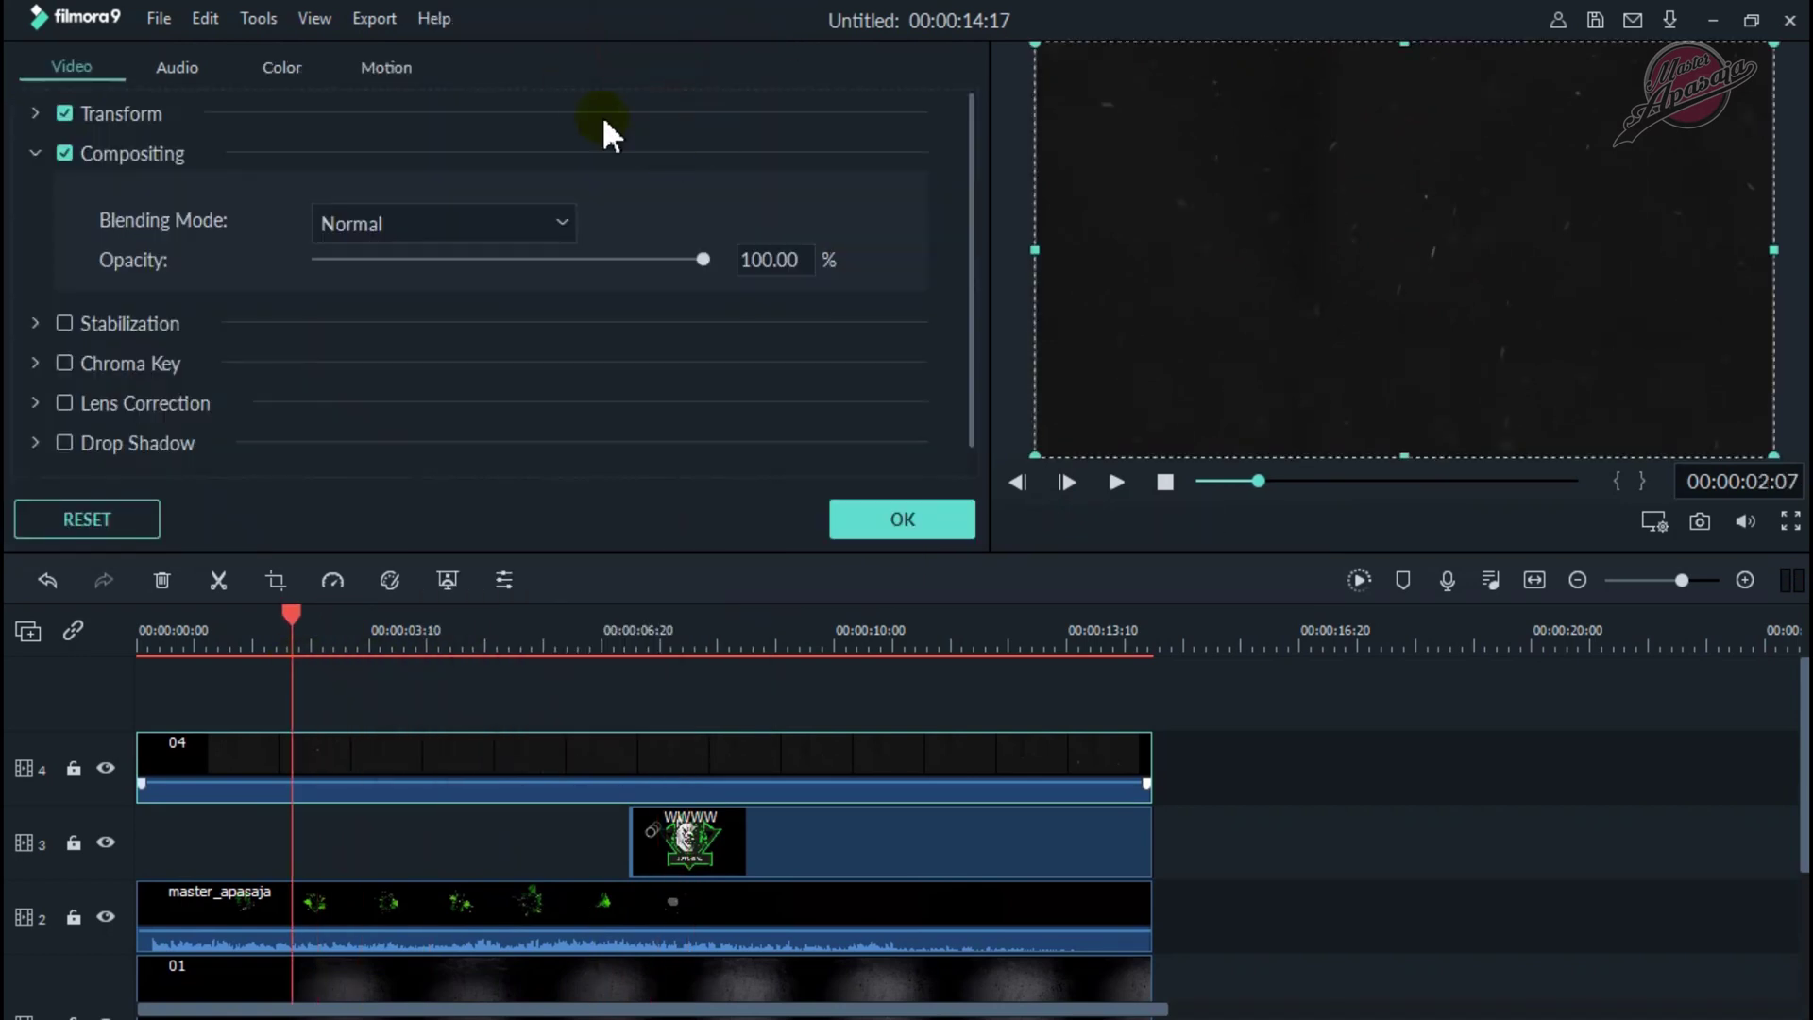
click(449, 226)
click(459, 217)
click(35, 153)
click(36, 153)
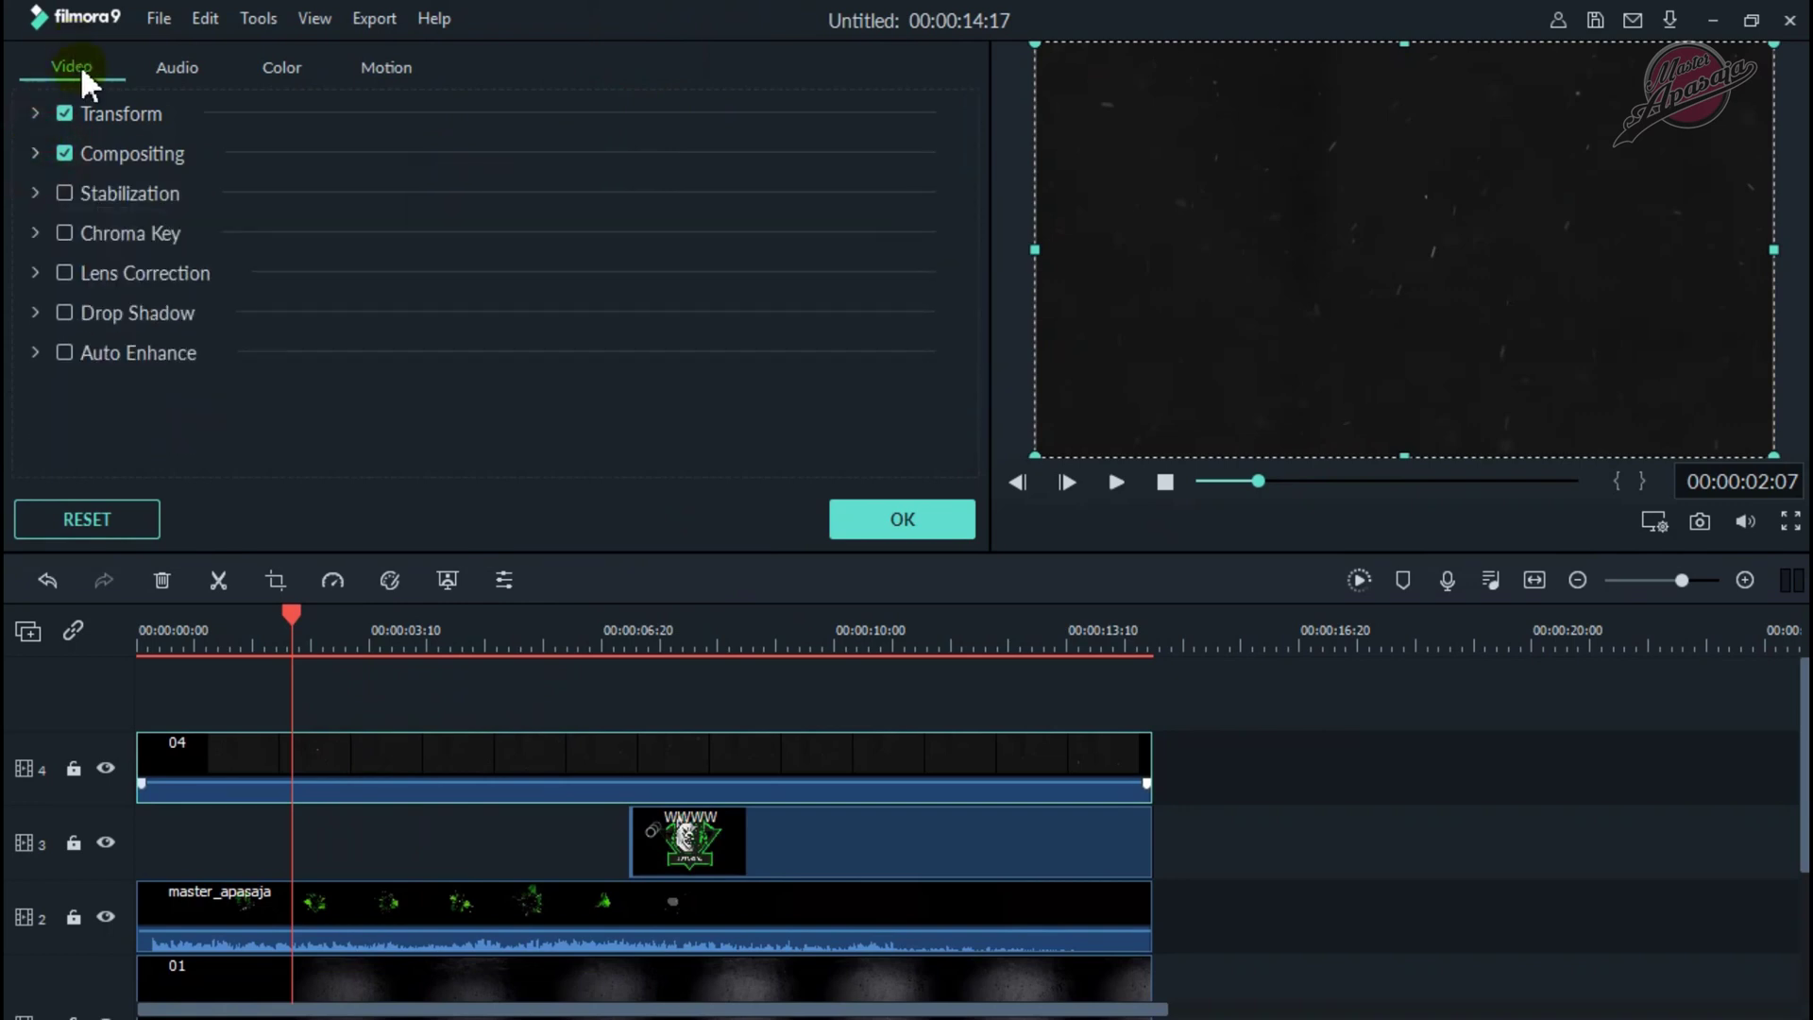
click(43, 154)
click(542, 235)
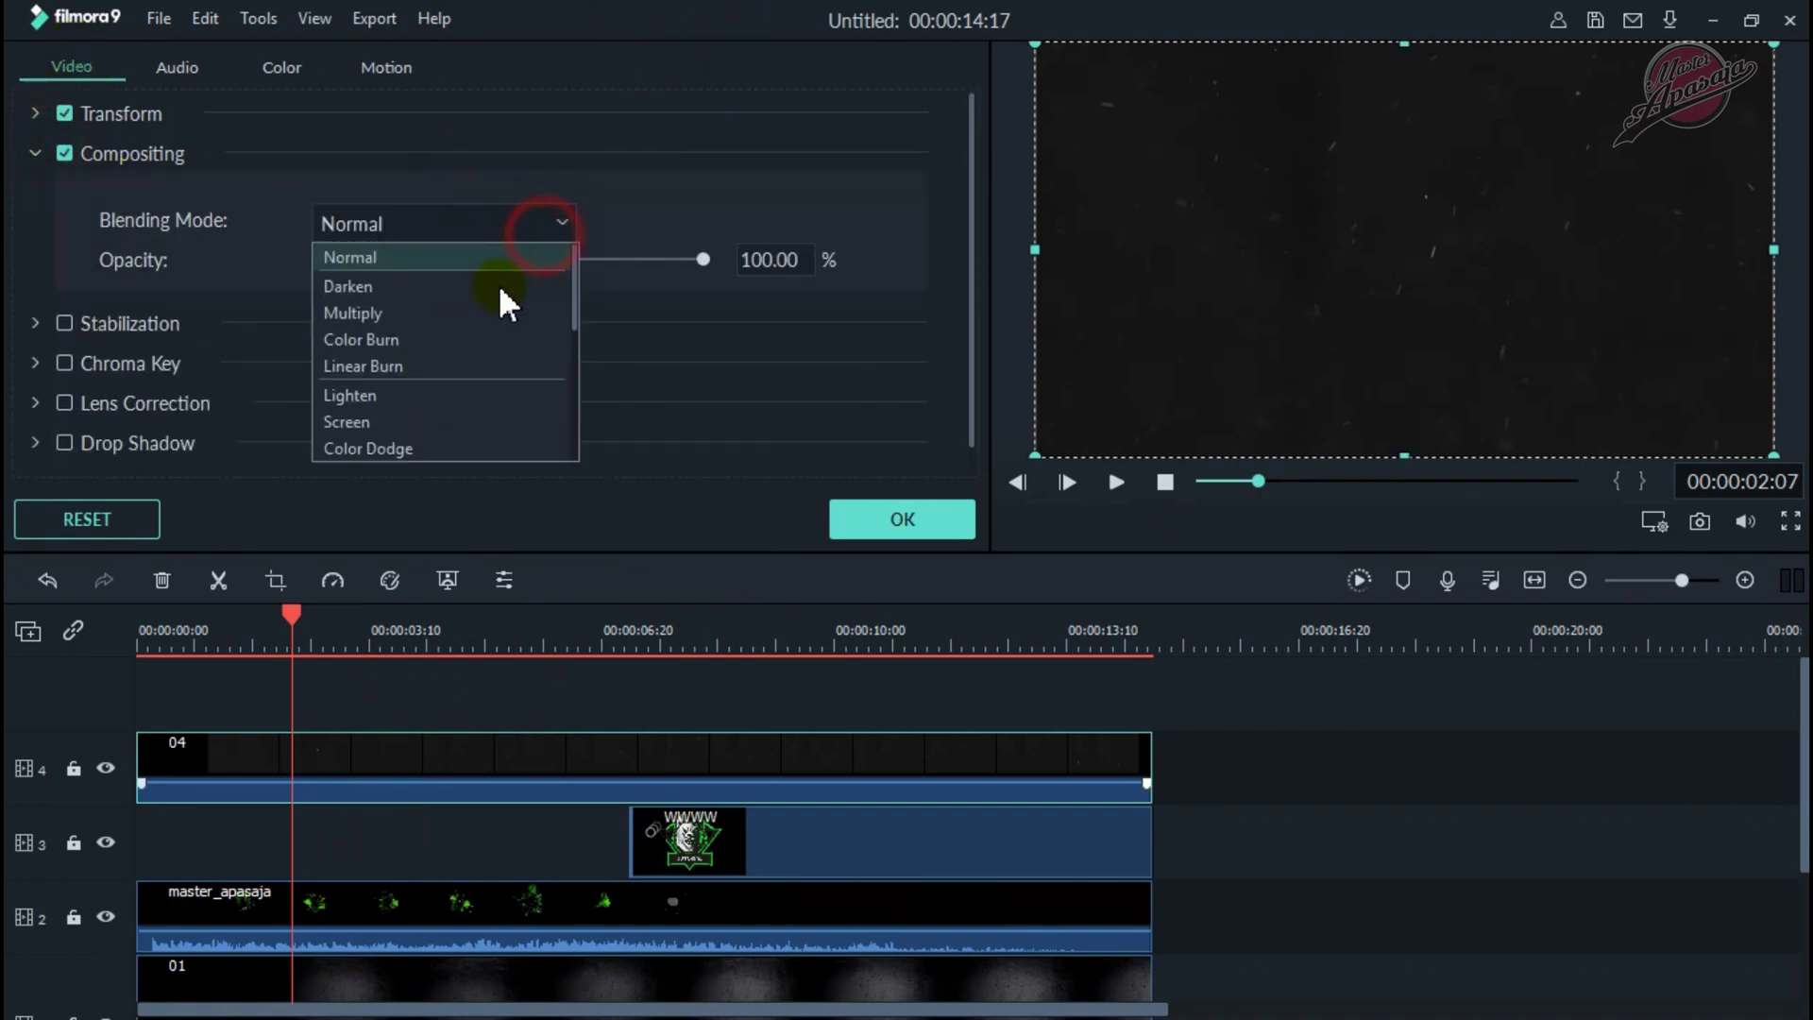
click(393, 421)
Try the Lighten blending mode on the 04 clip.
click(544, 227)
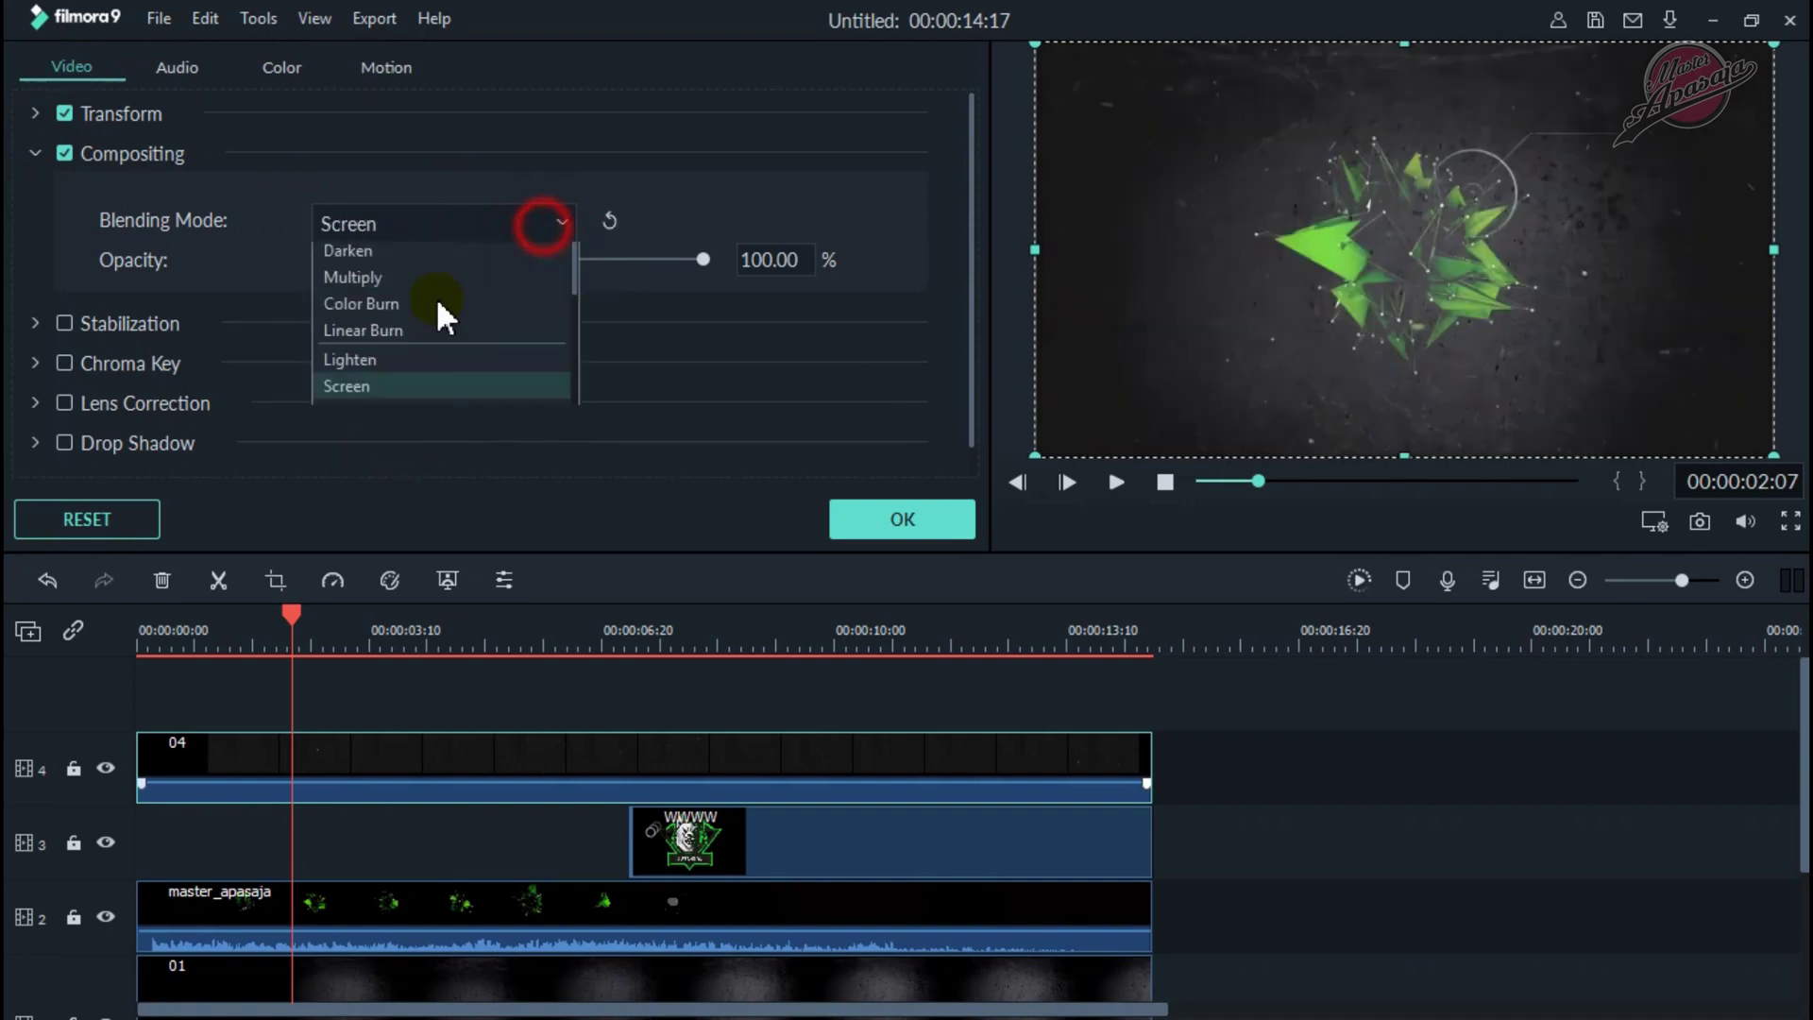
scroll(415, 321, up, 1)
click(391, 397)
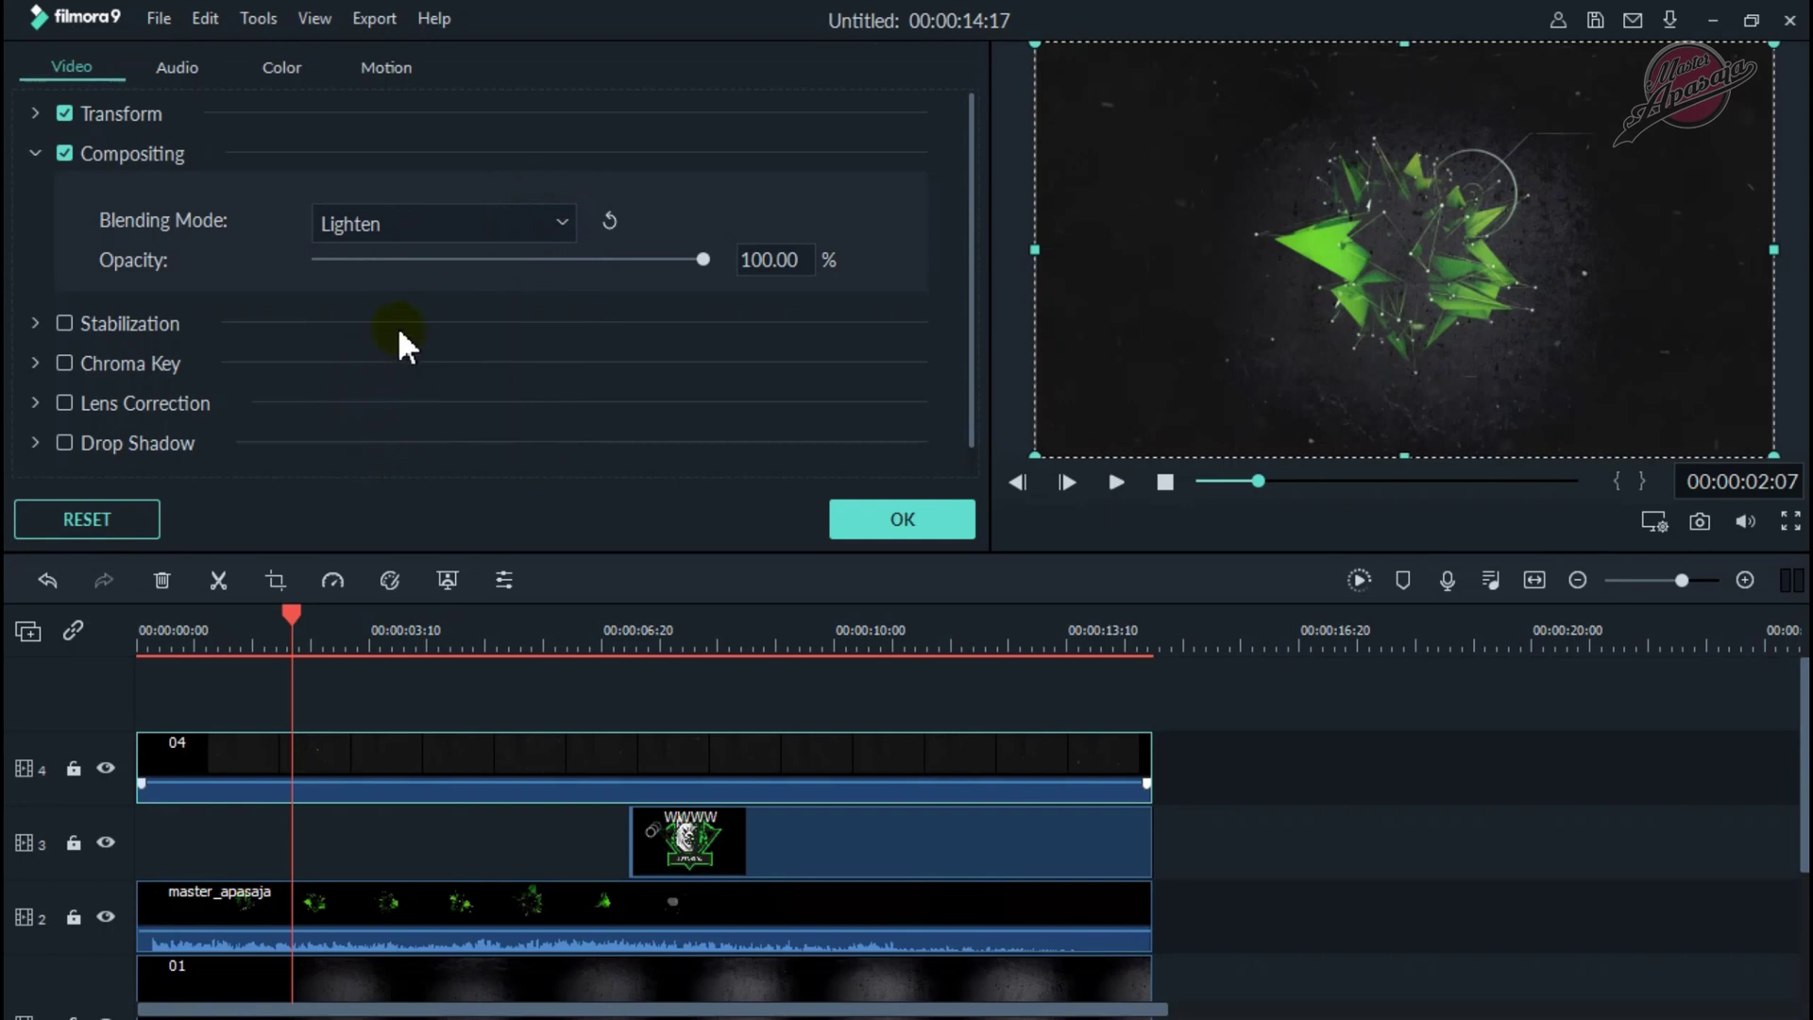
Return the 04 clip's blending mode to Screen and accept the clip settings.
click(421, 224)
click(364, 416)
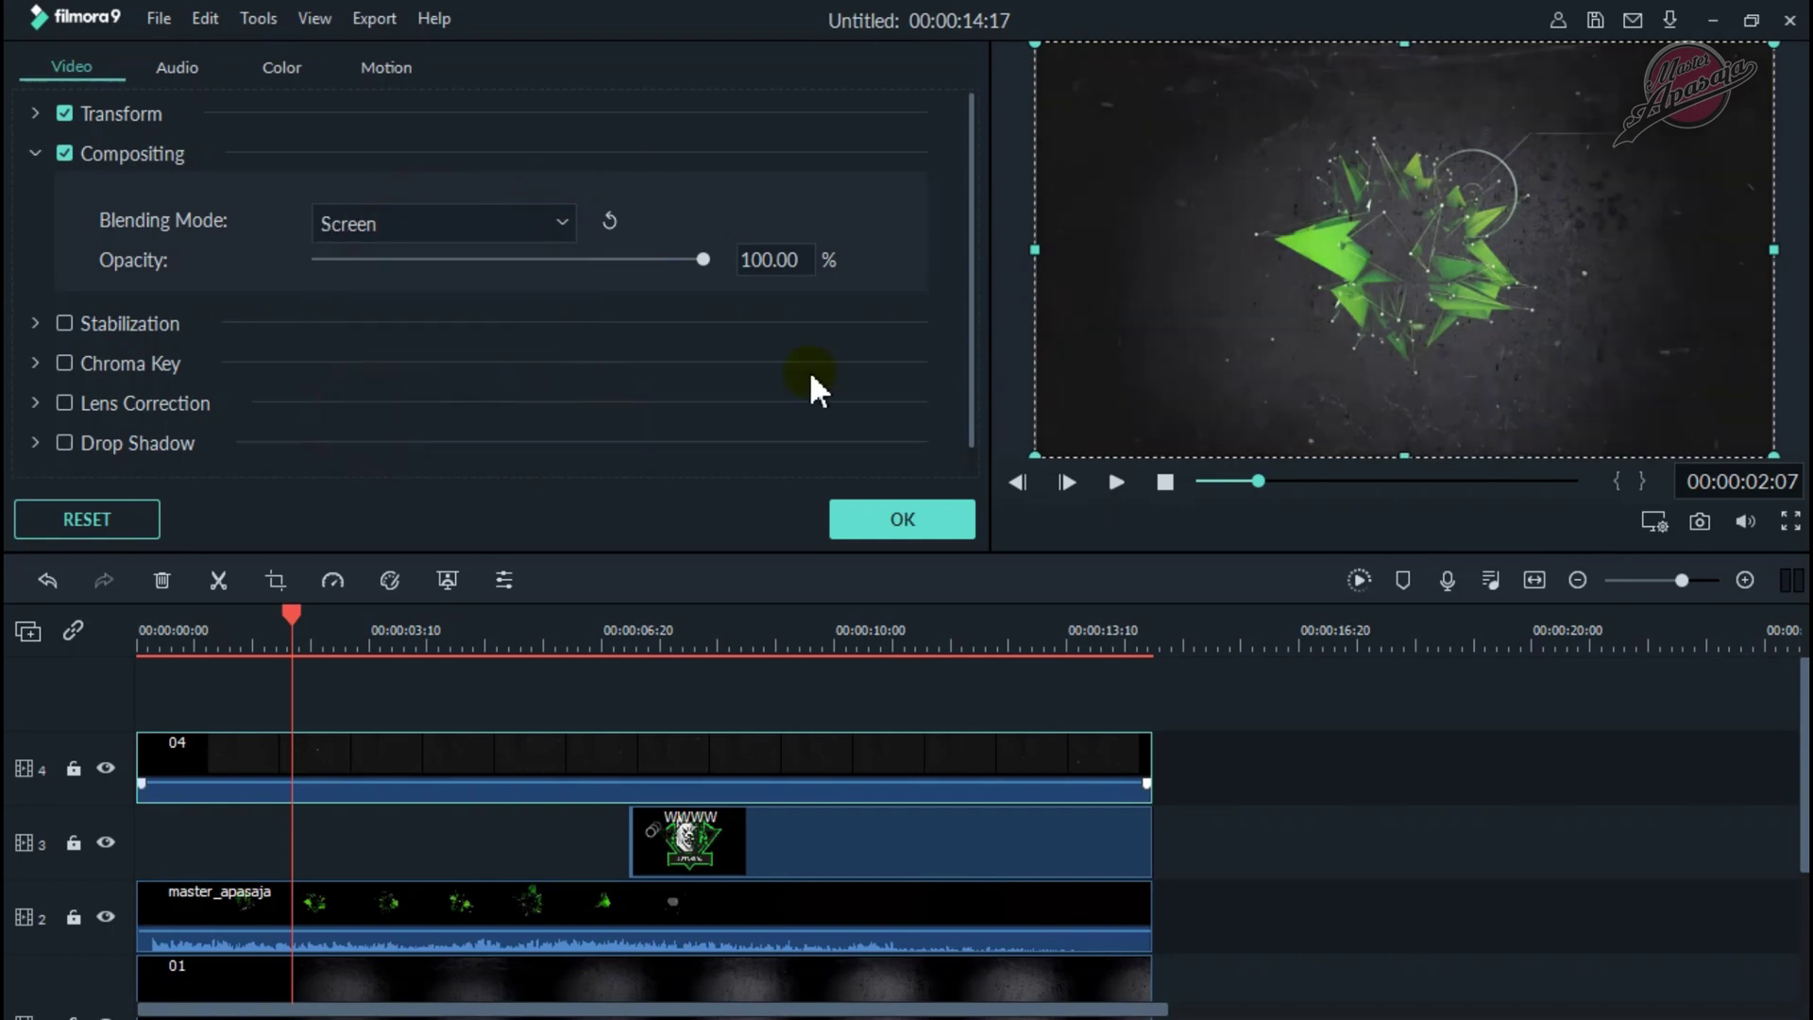
click(921, 522)
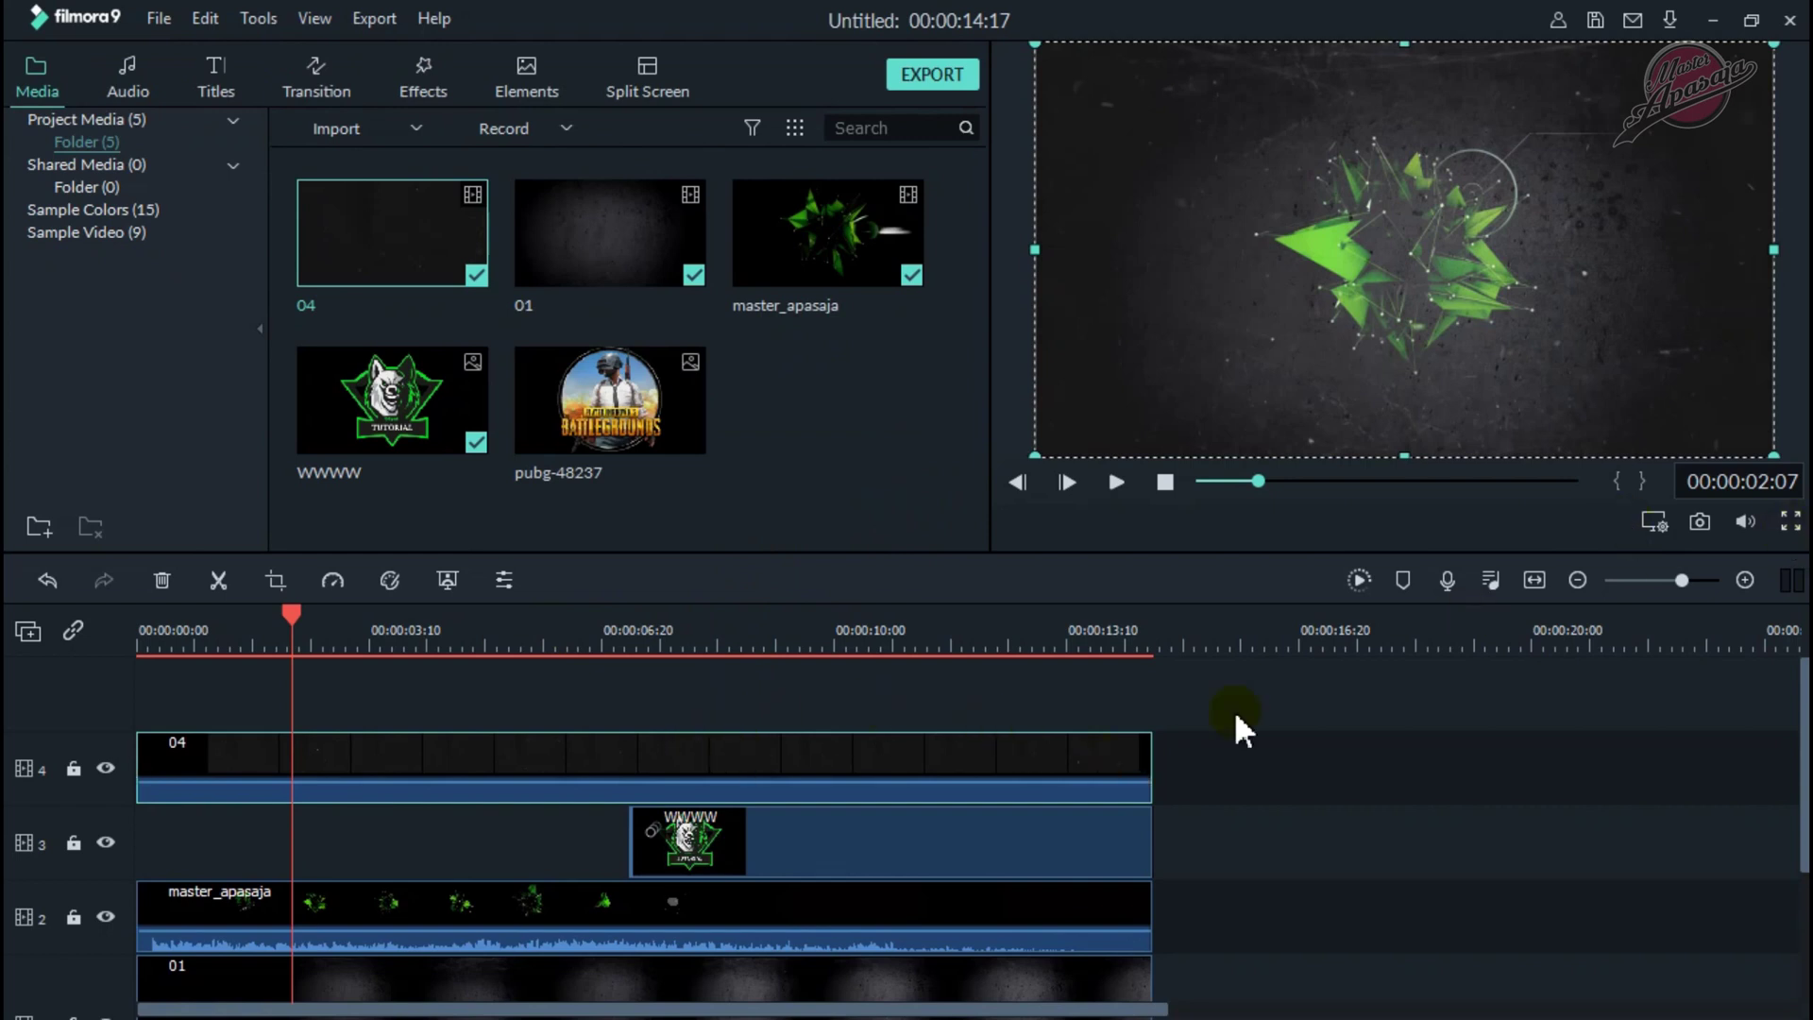
Add the Warp Zoom 3 transition to the end of the WWWW clip and shorten it to start at about 00:00:13:20.
click(1049, 633)
click(1048, 838)
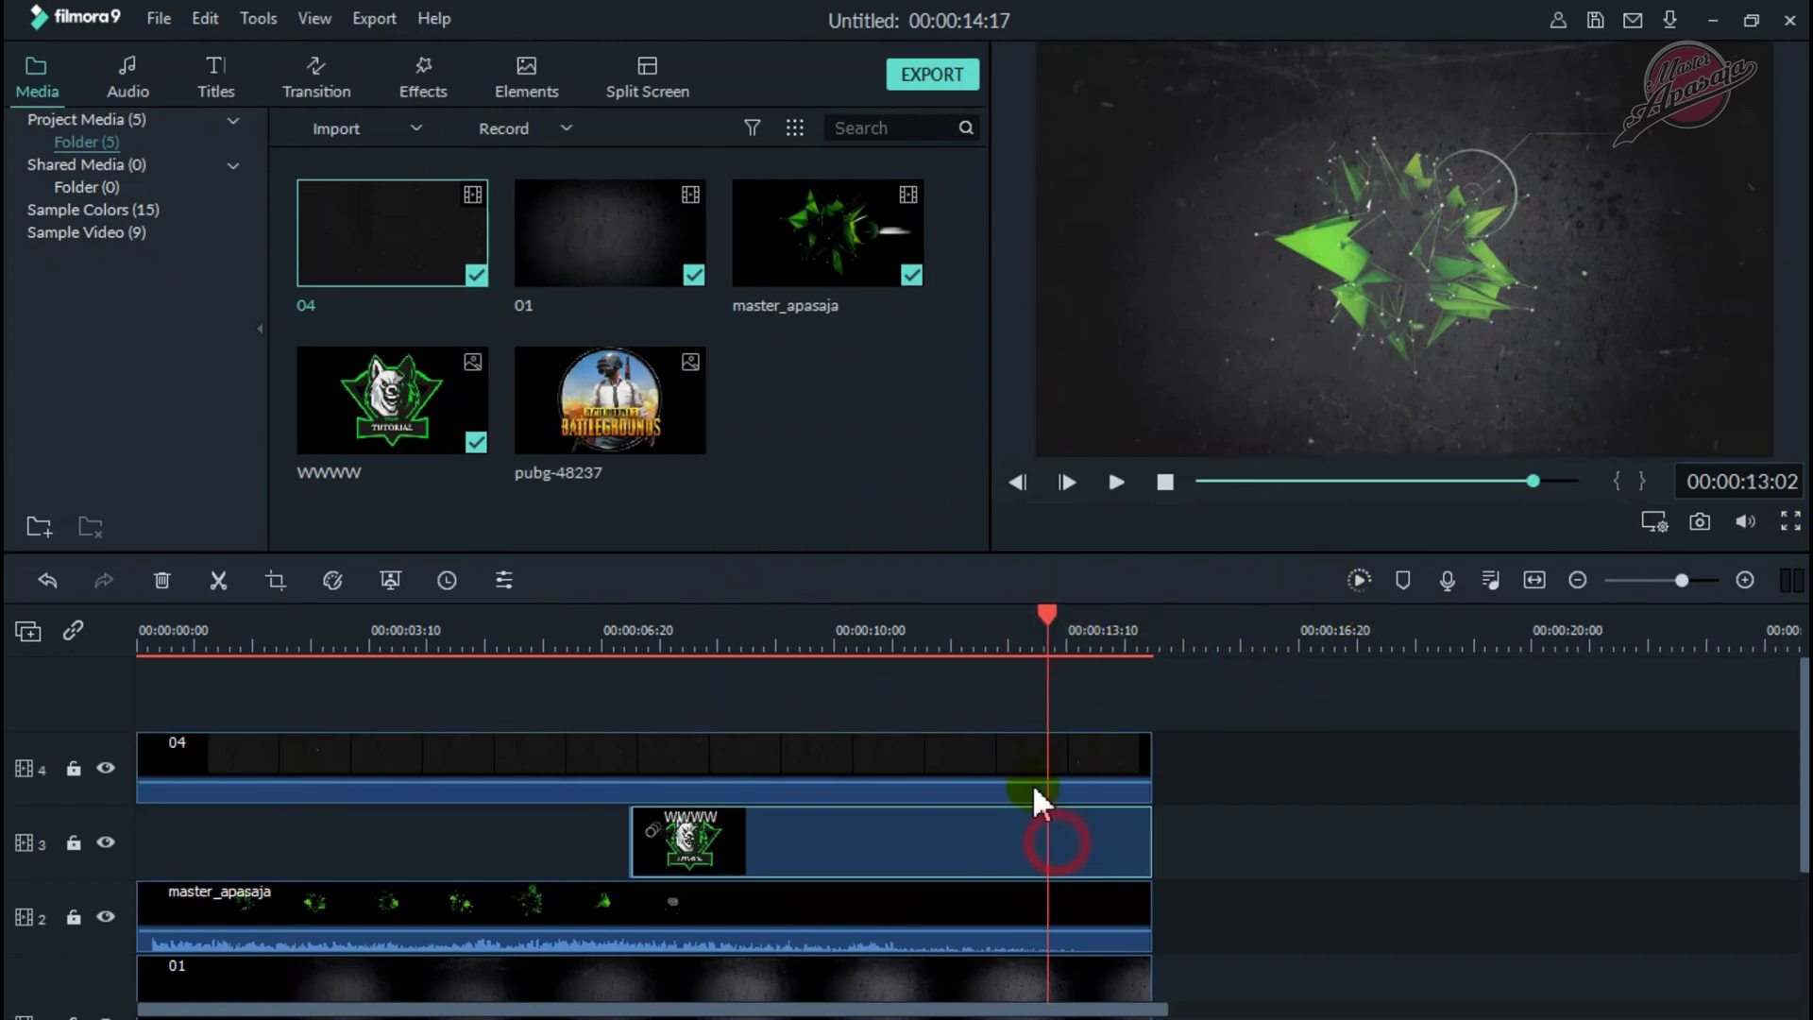
click(312, 73)
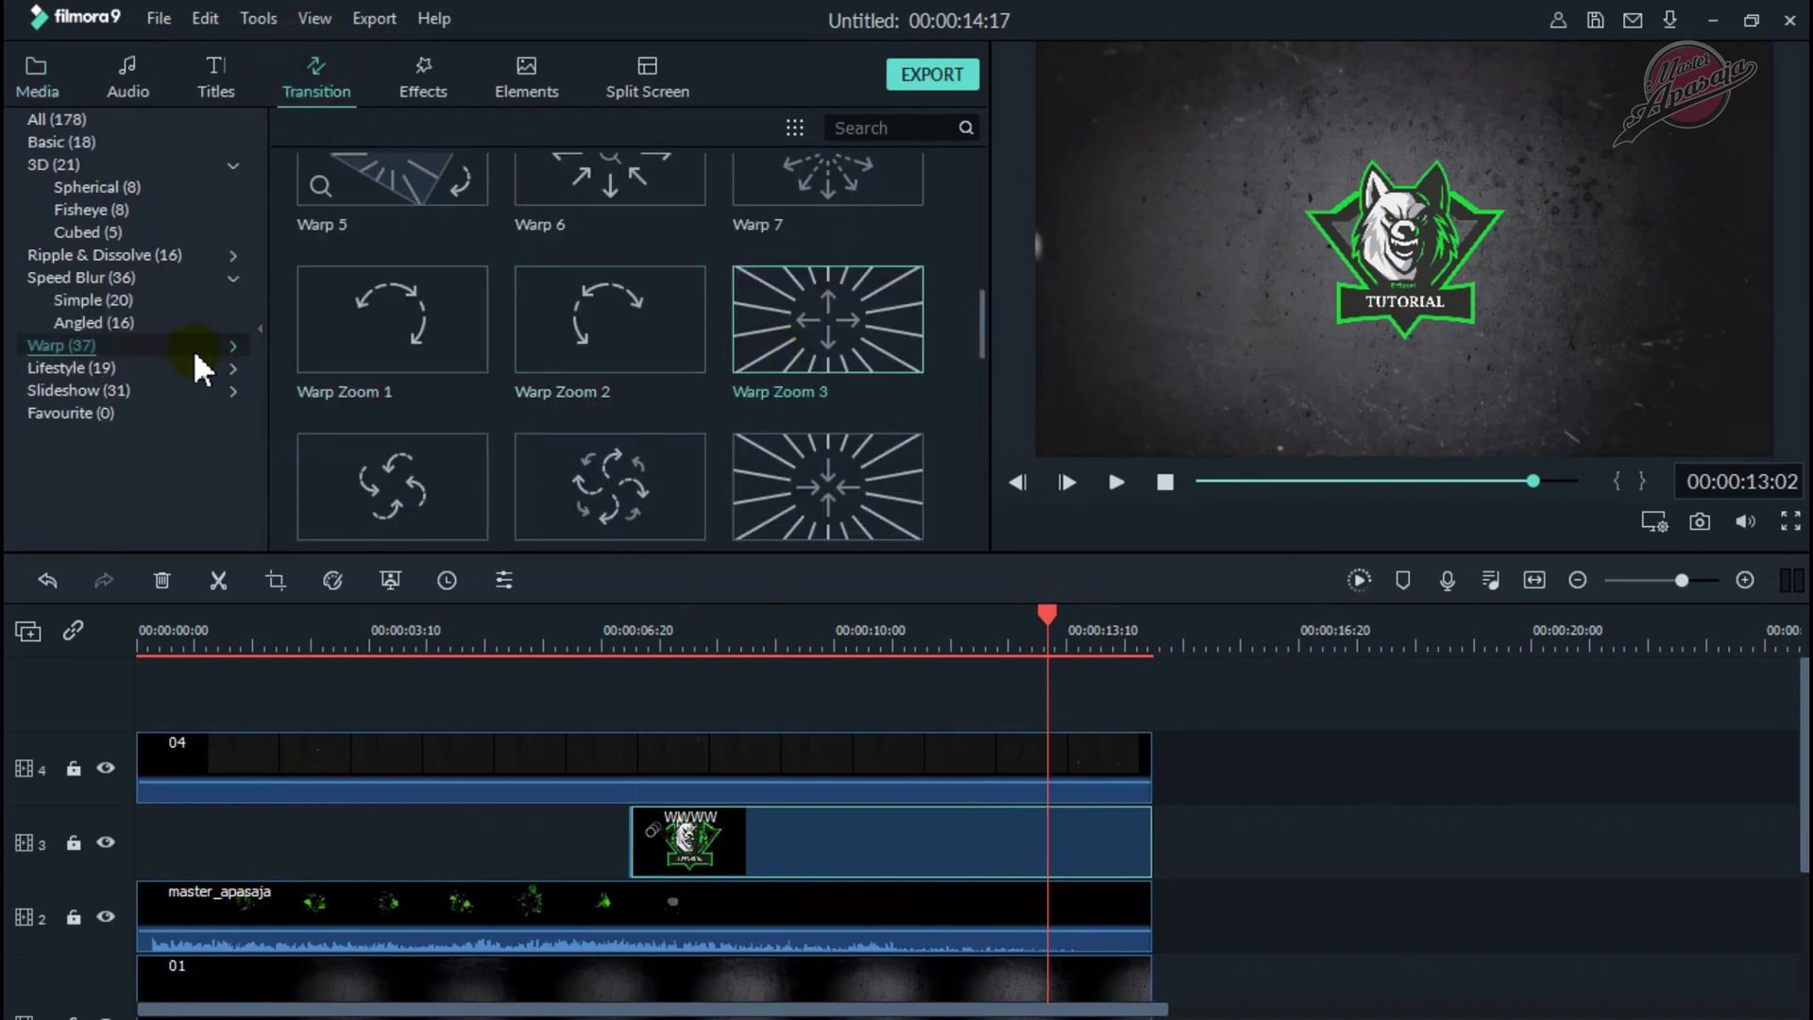
click(136, 349)
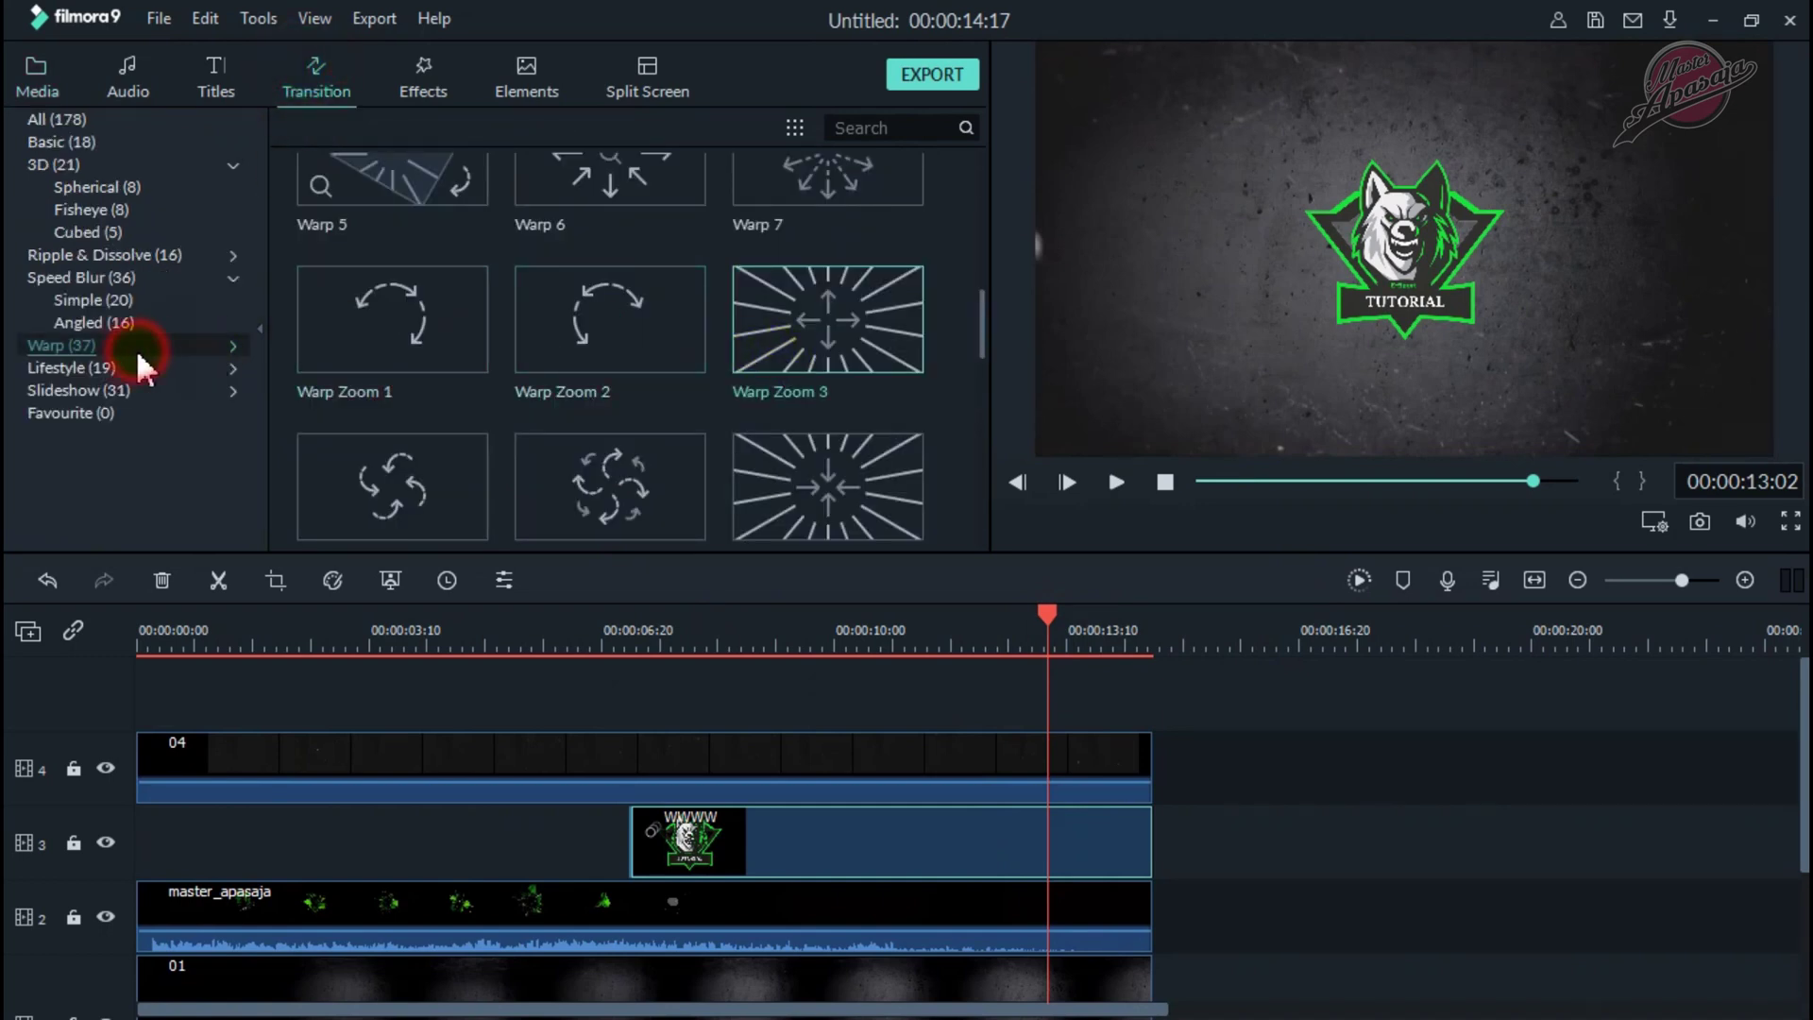
click(55, 342)
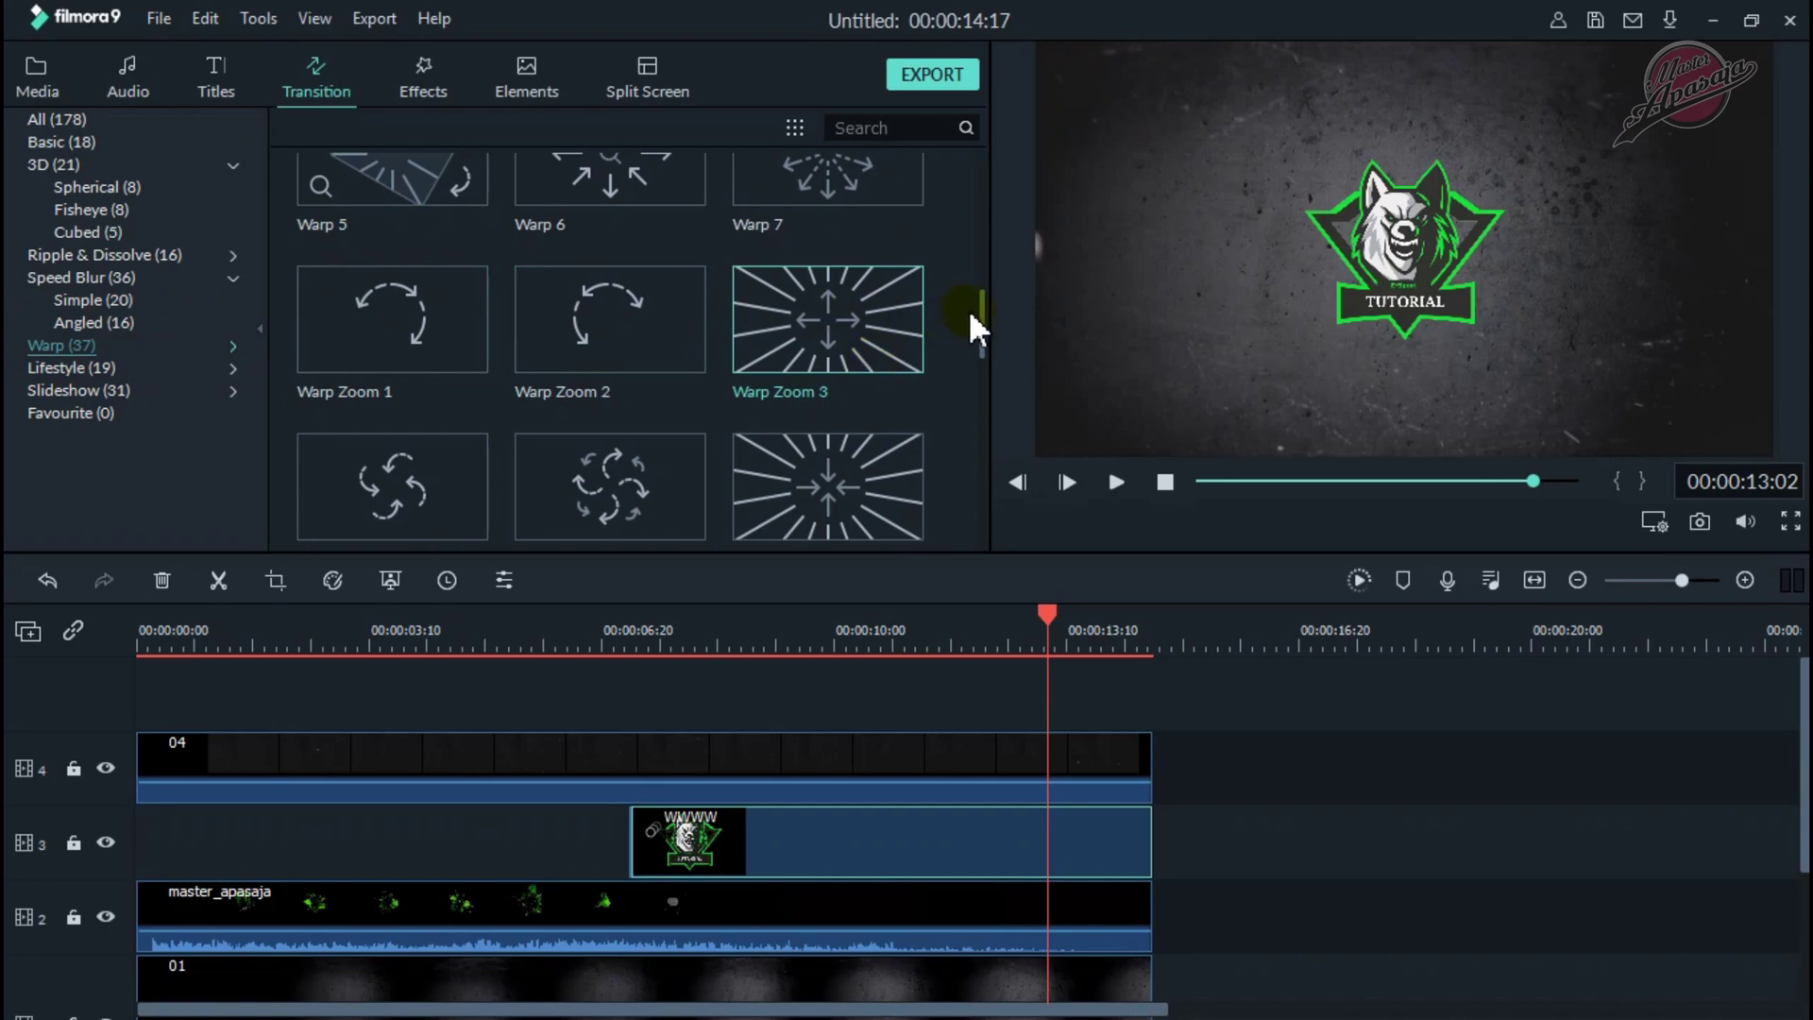
drag(985, 350, 1009, 148)
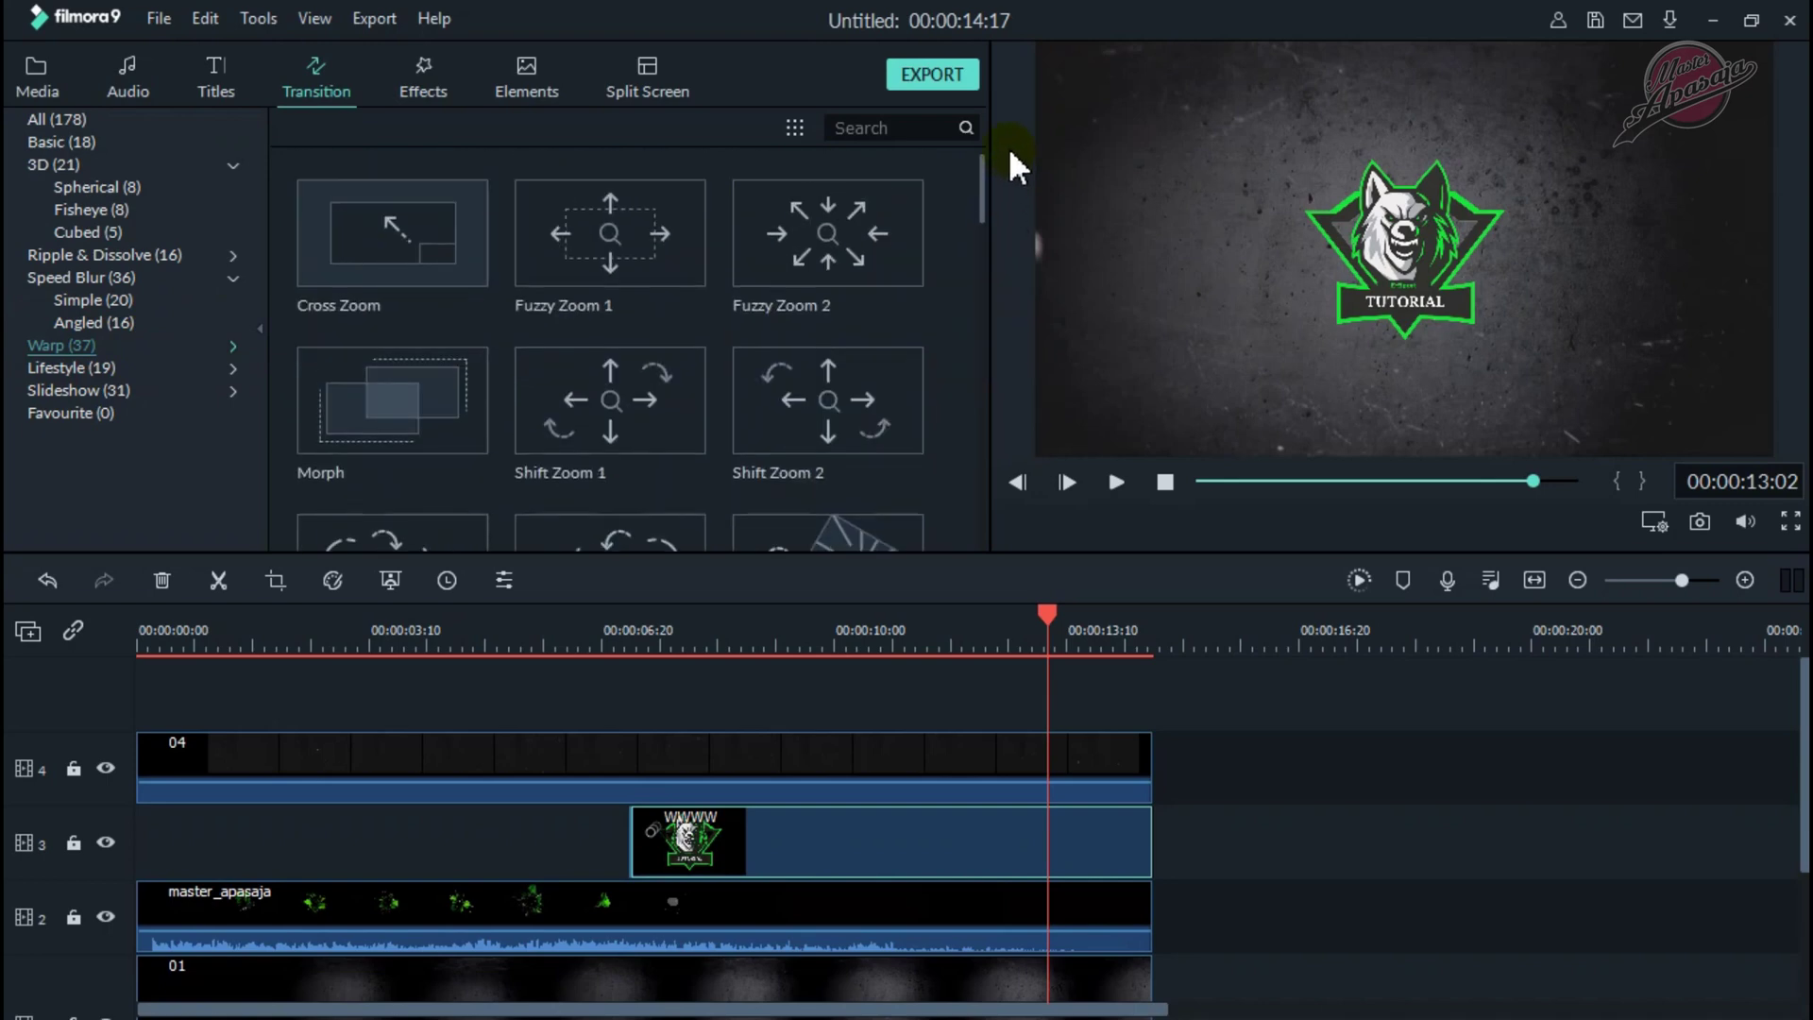
scroll(863, 293, down, 10)
scroll(863, 292, up, 10)
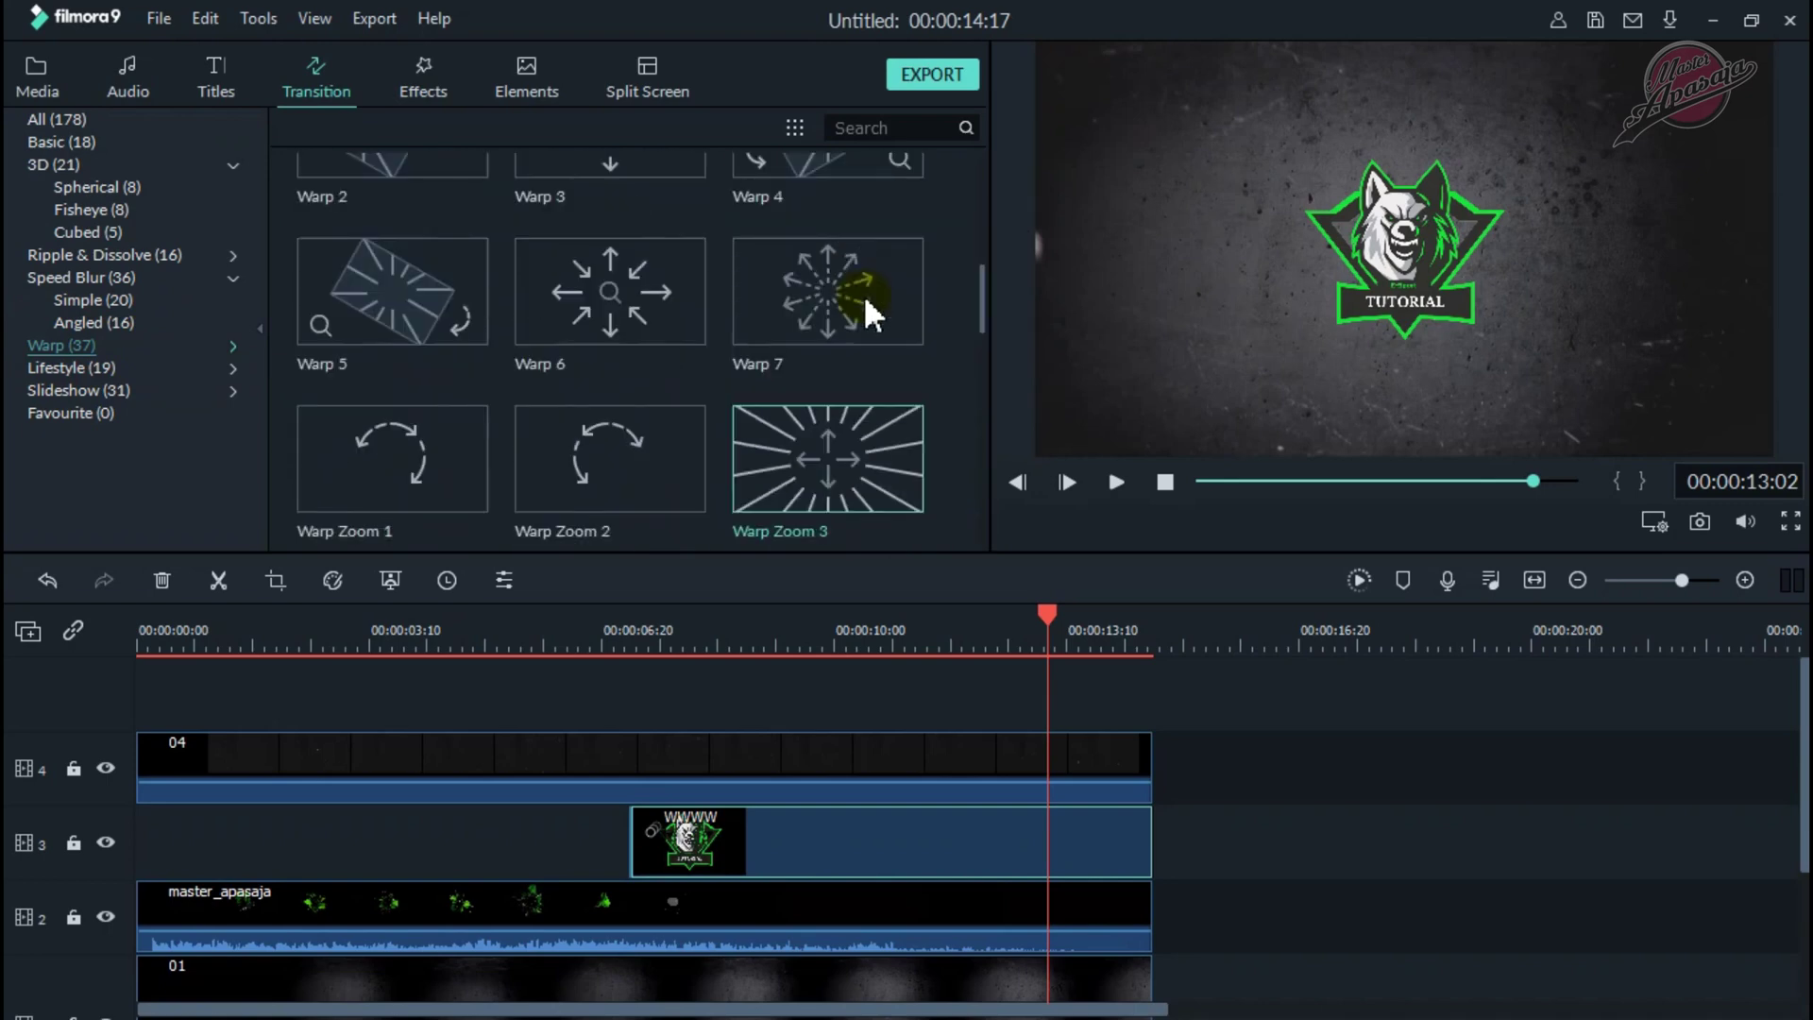
drag(872, 504, 1074, 836)
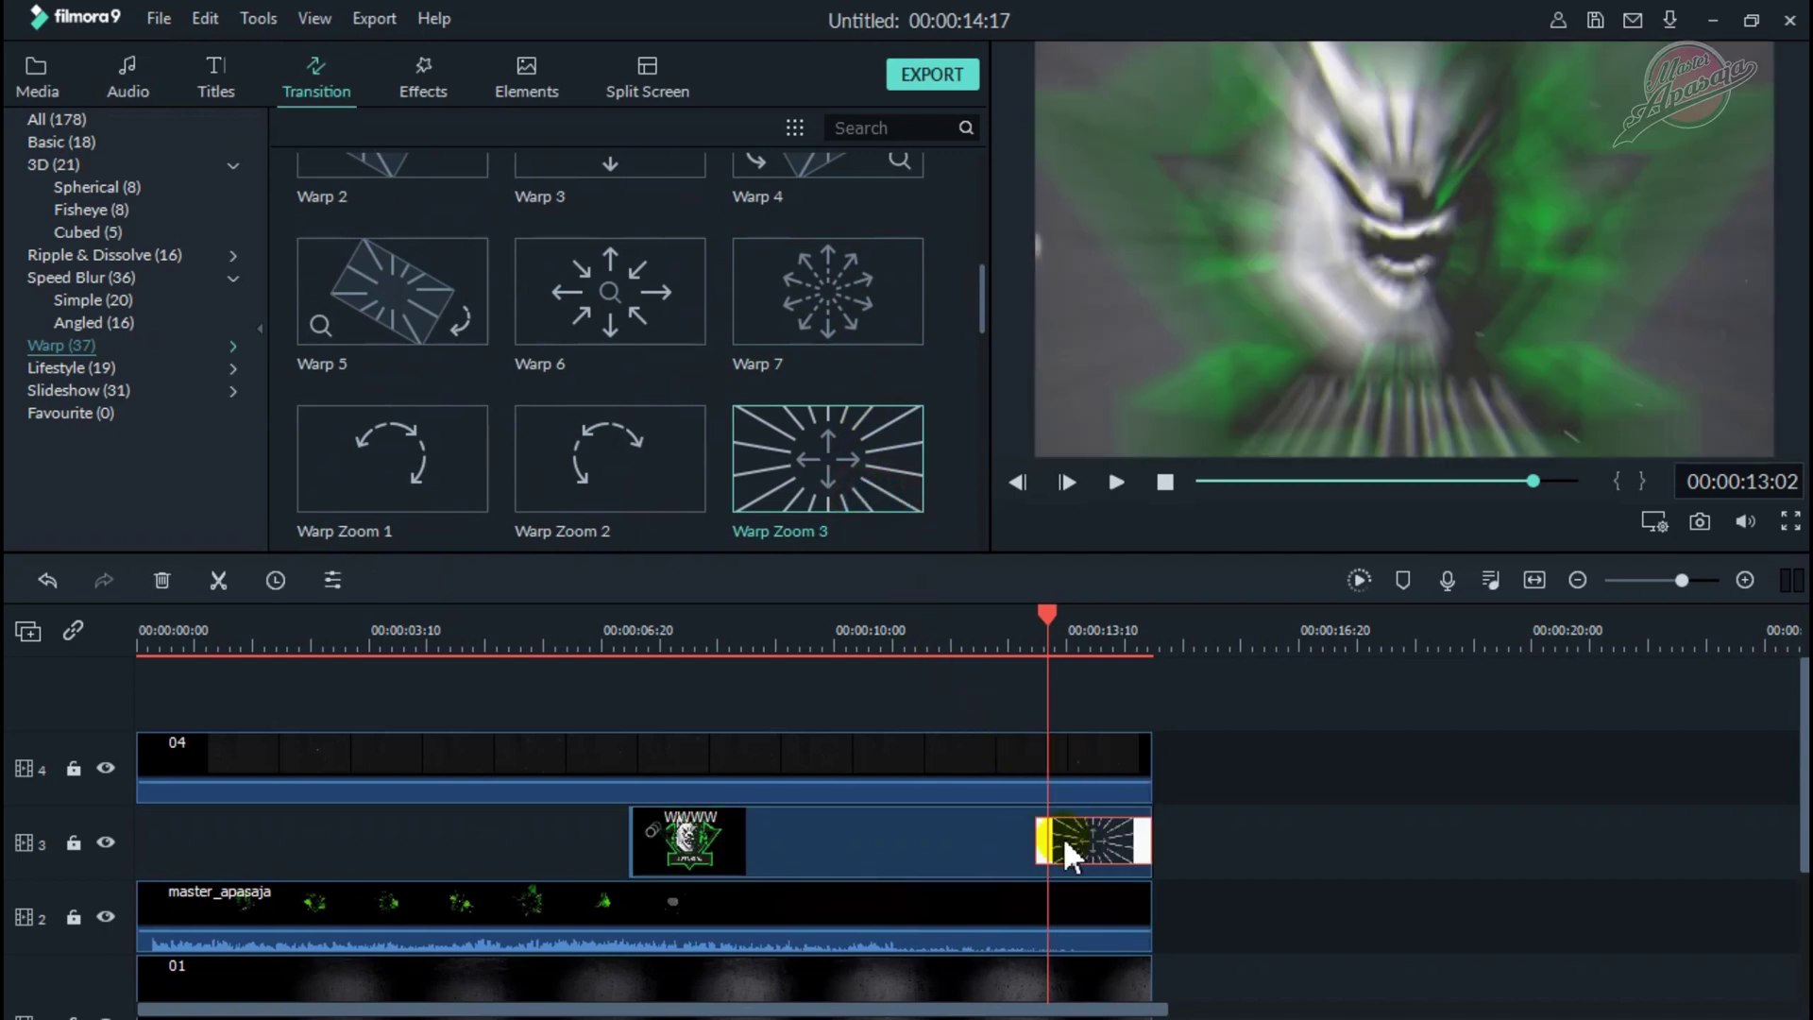
drag(1041, 829, 1091, 832)
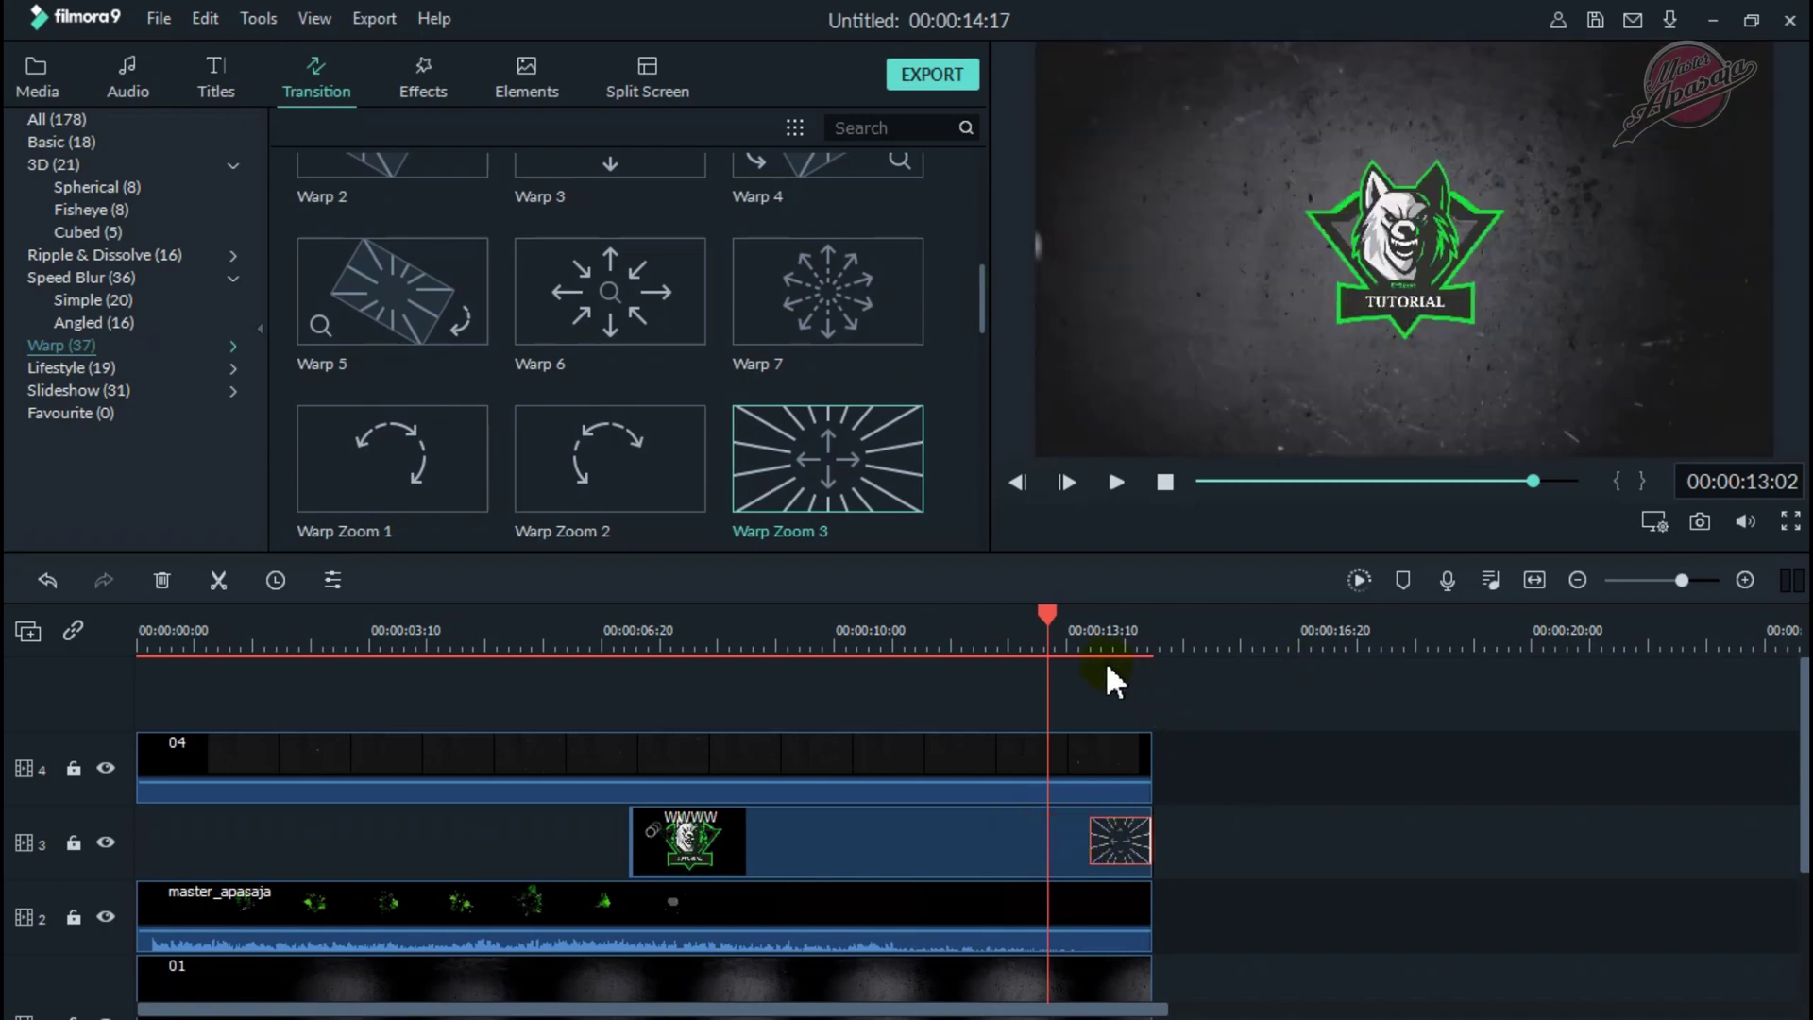
Render the timeline preview for smooth playback and play the intro from the beginning.
click(1091, 630)
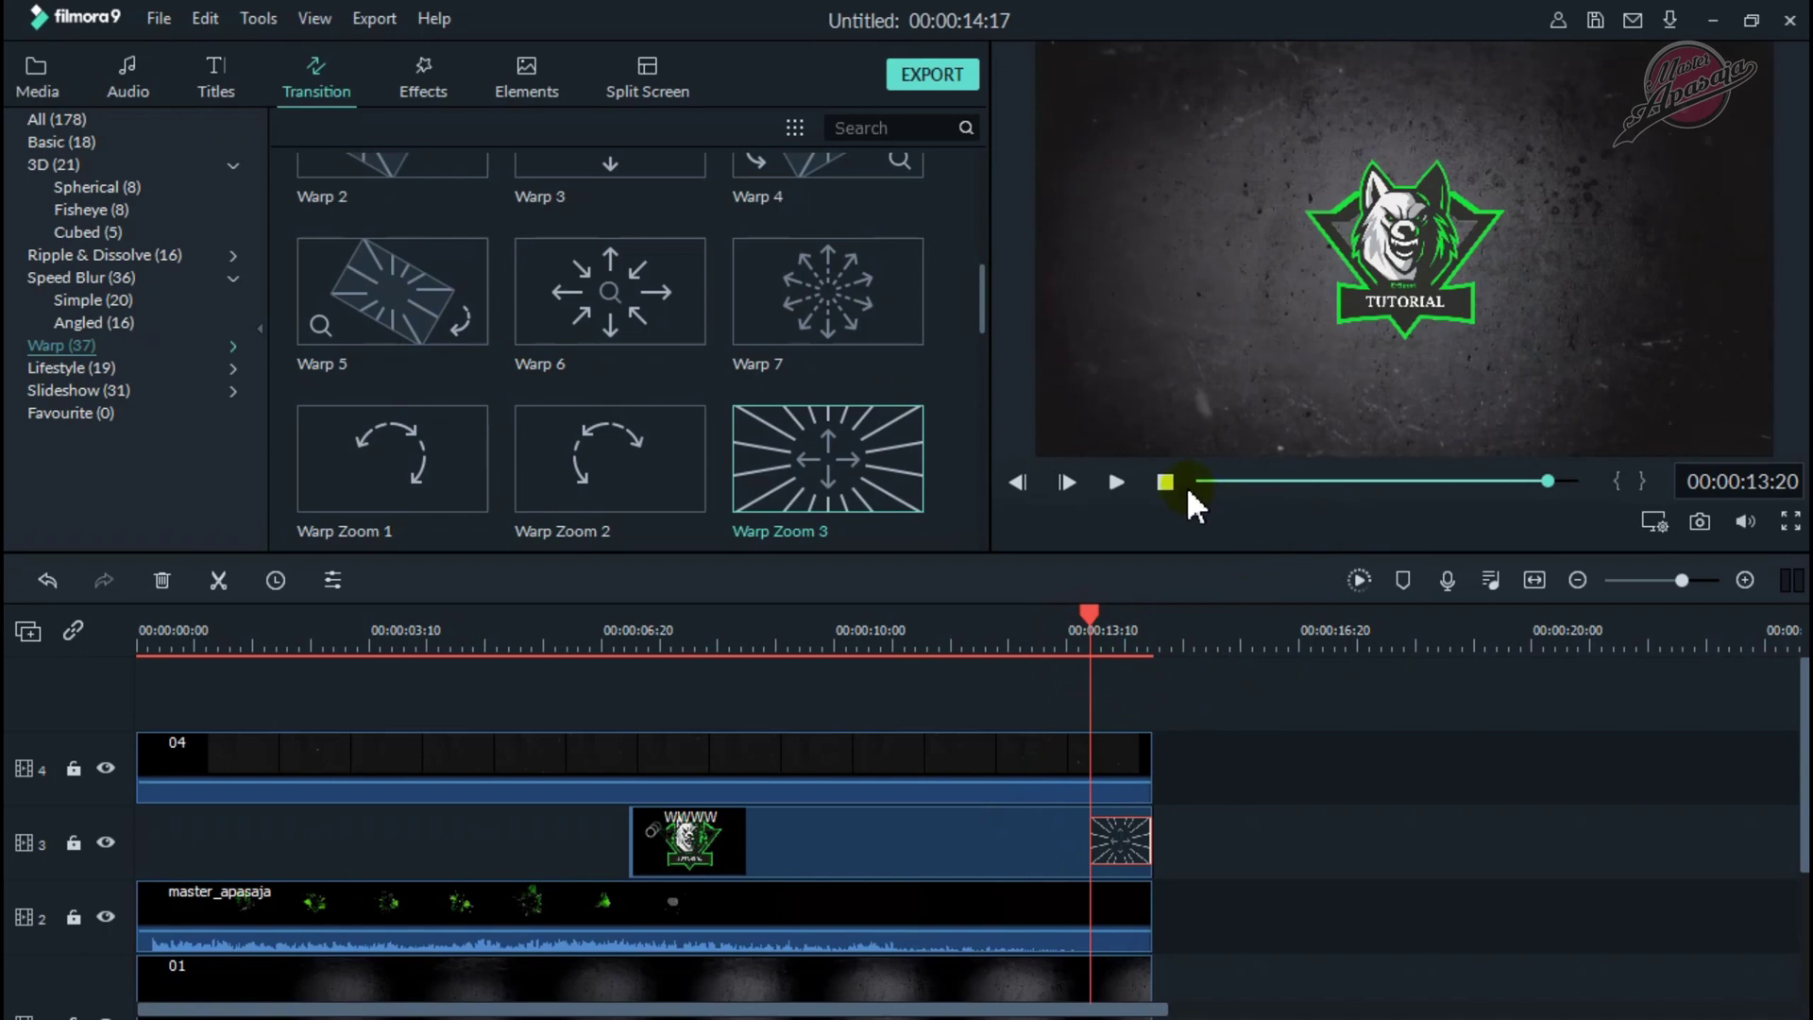
click(1360, 580)
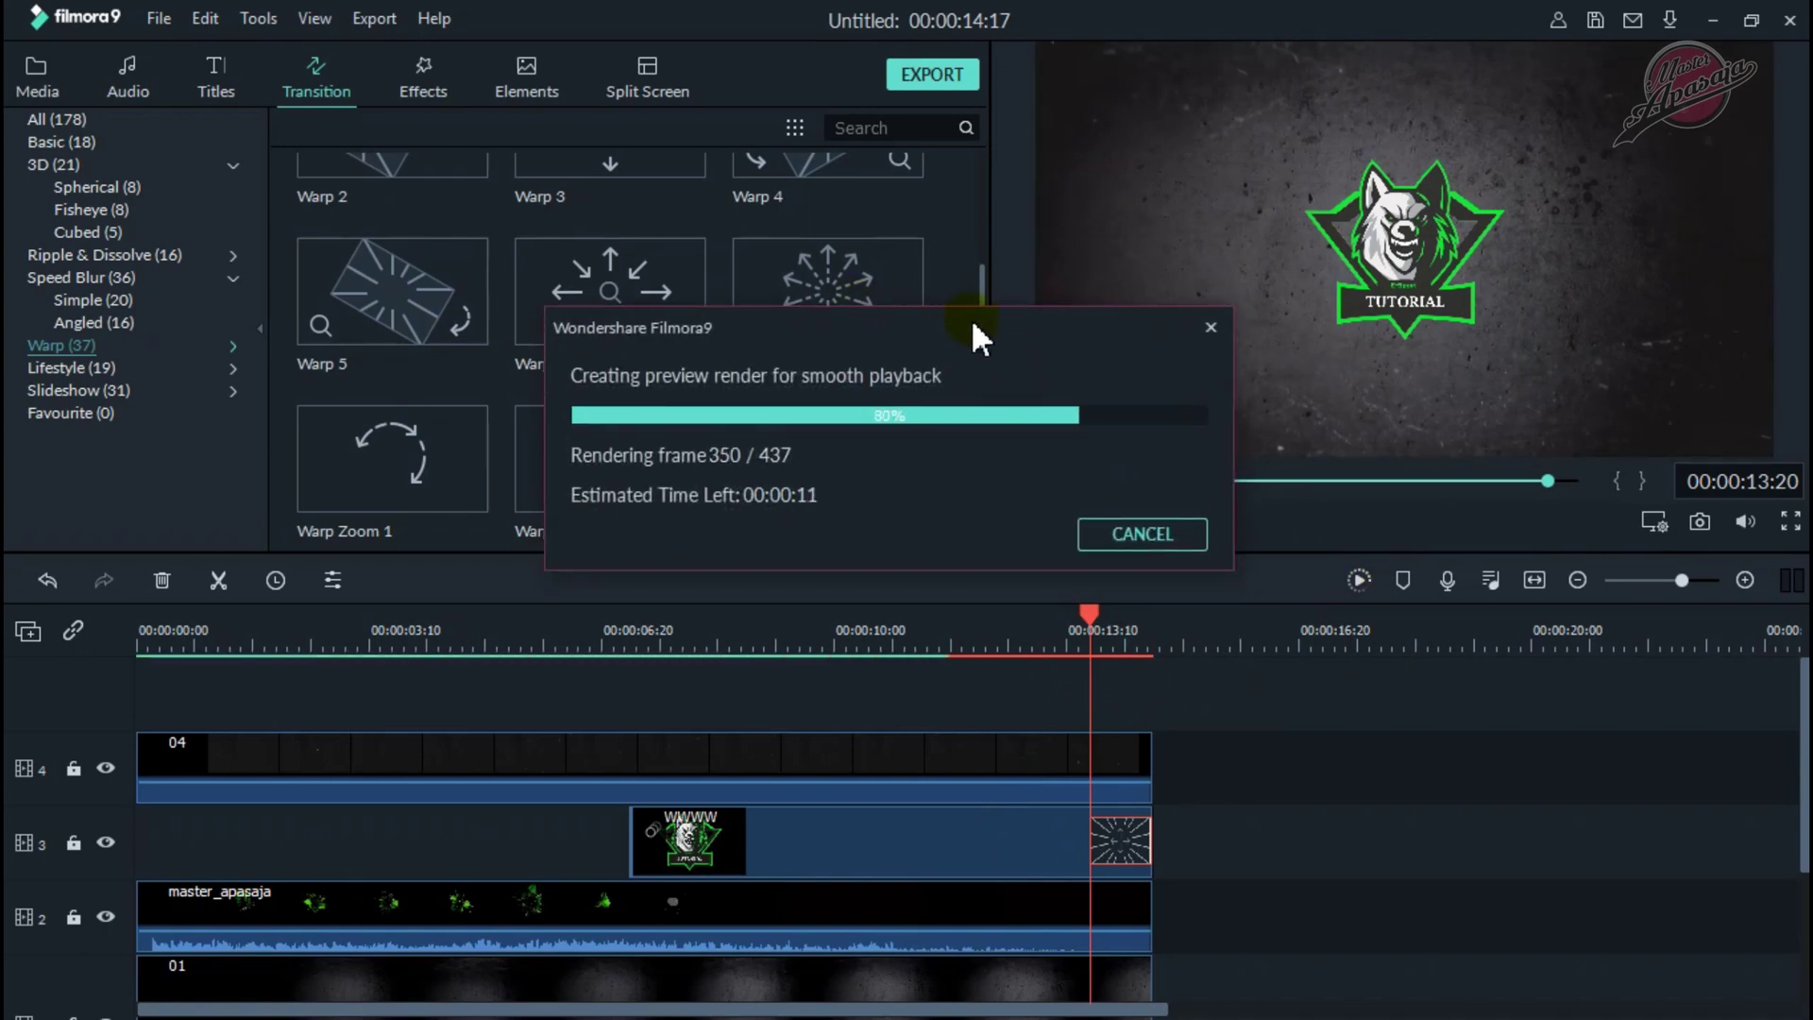
click(1119, 480)
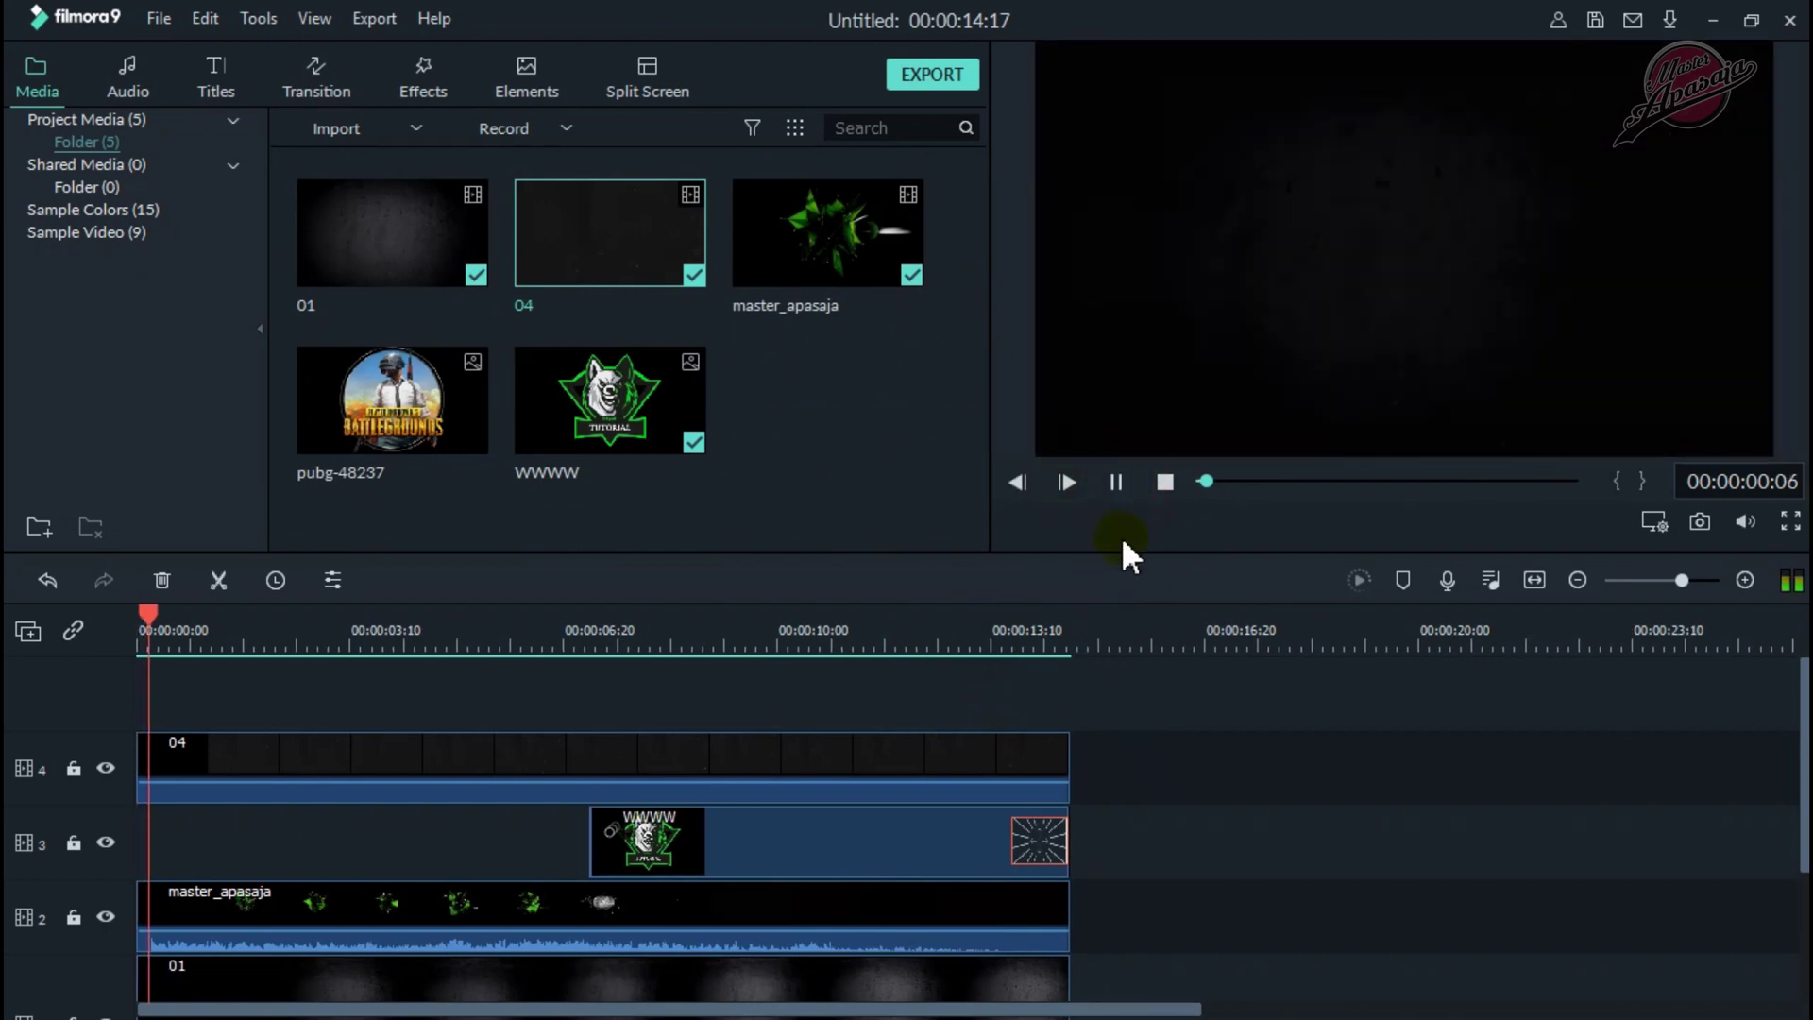